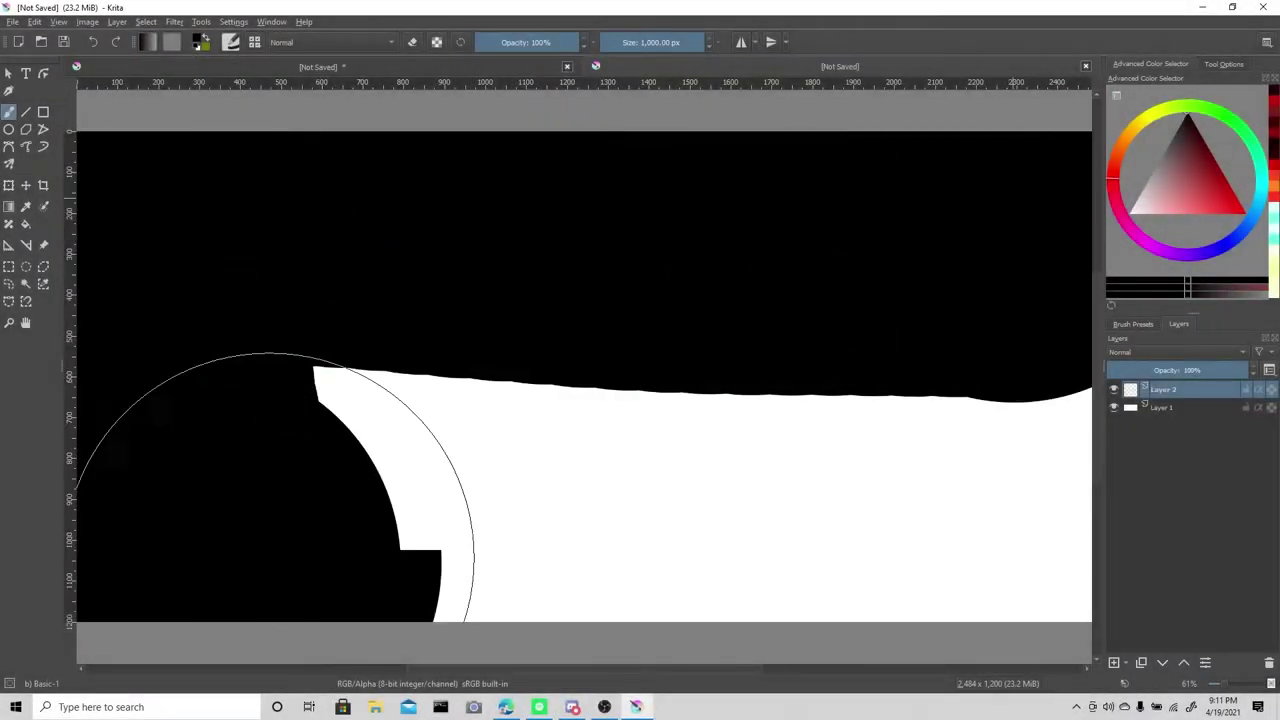
Fill the canvas black, then pick a bright green on a new paint layer.
left_click_drag(271, 543, 651, 114)
left_click(1114, 663)
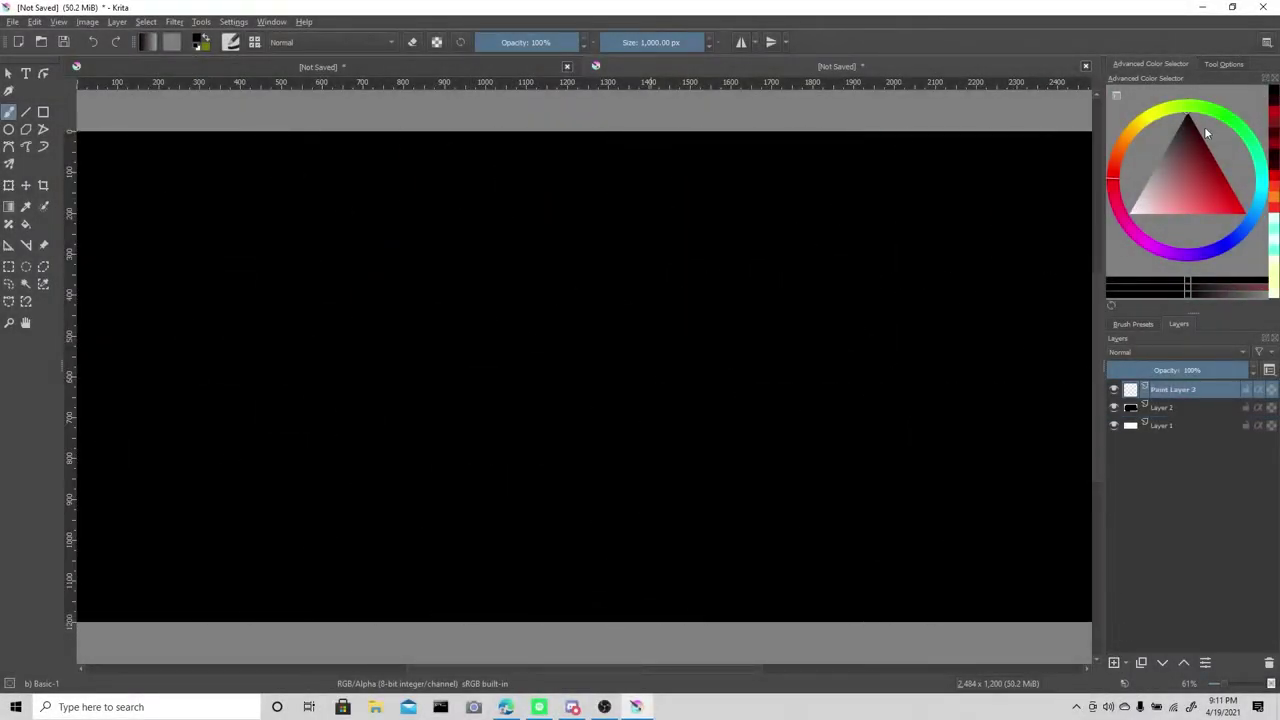
mouse_move(1160, 122)
left_mouse_down()
mouse_move(1261, 181)
mouse_move(1253, 213)
left_mouse_up()
left_click(1216, 209)
left_click(1258, 168)
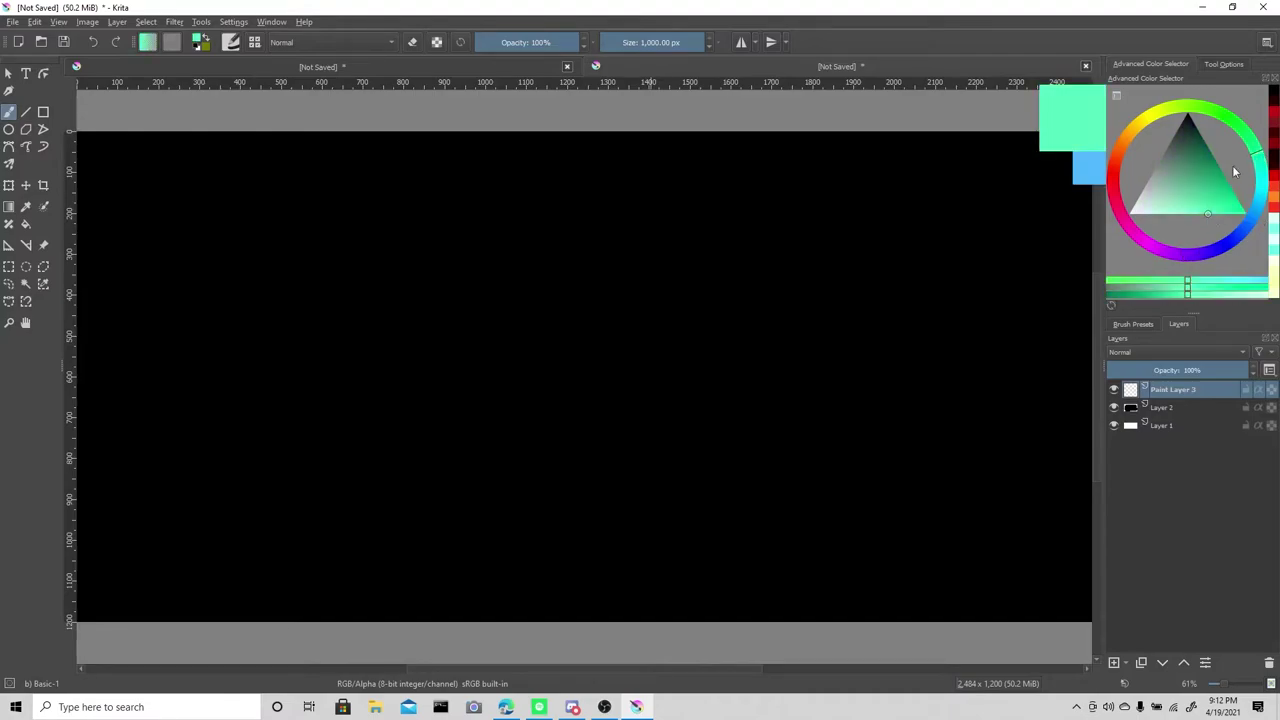
left_click(1225, 201)
left_click(1189, 111)
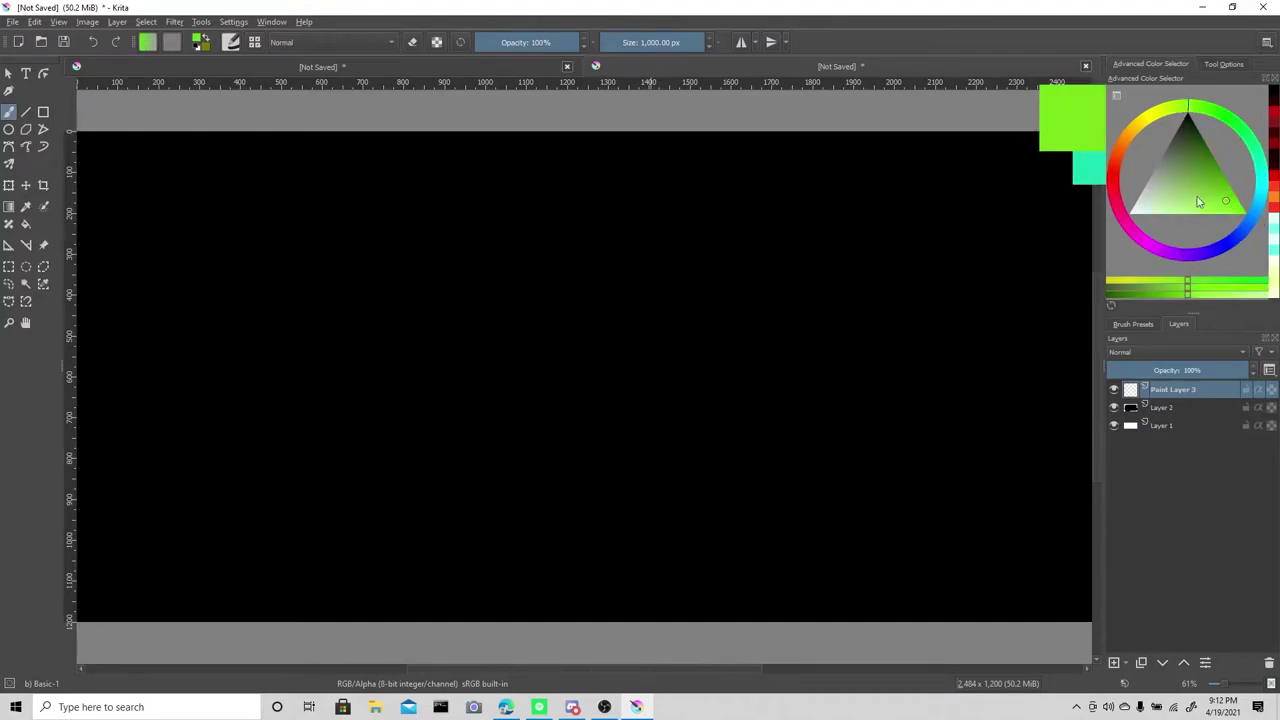
Stamp a ~648 px lime-green disc on the right and clipping-group its layer.
left_click_drag(680, 43, 700, 43)
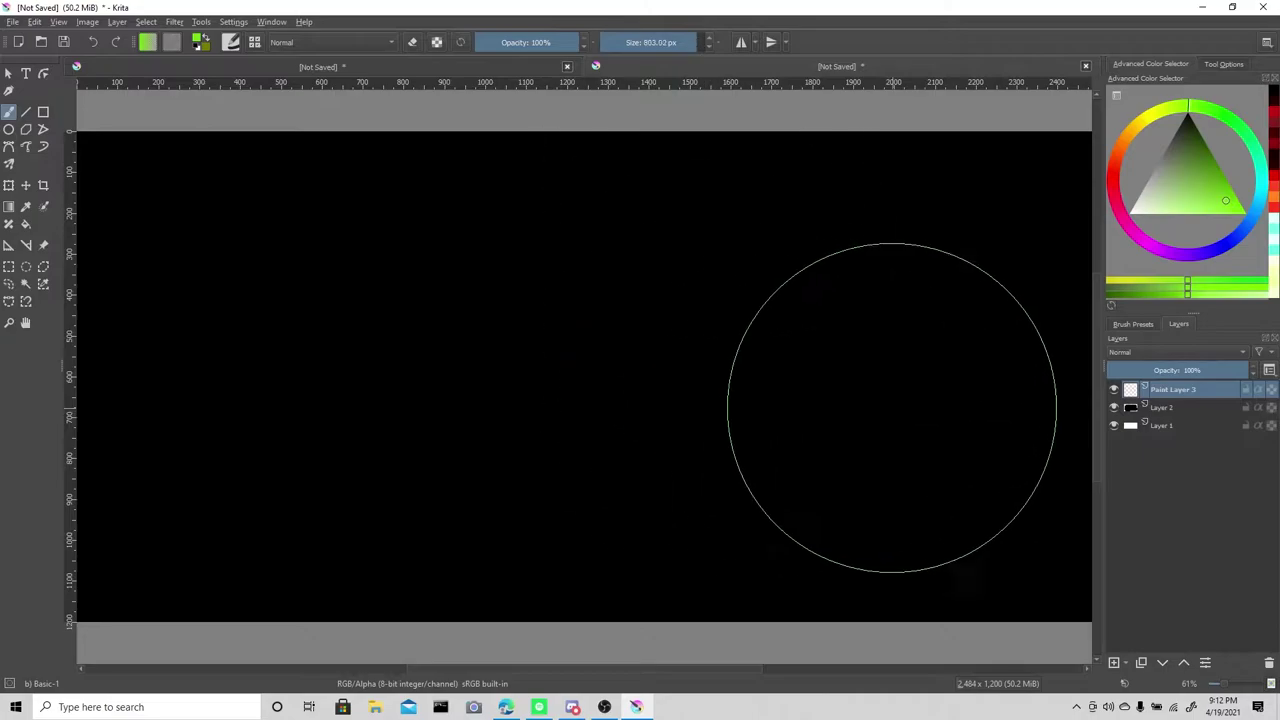
left_click(879, 340)
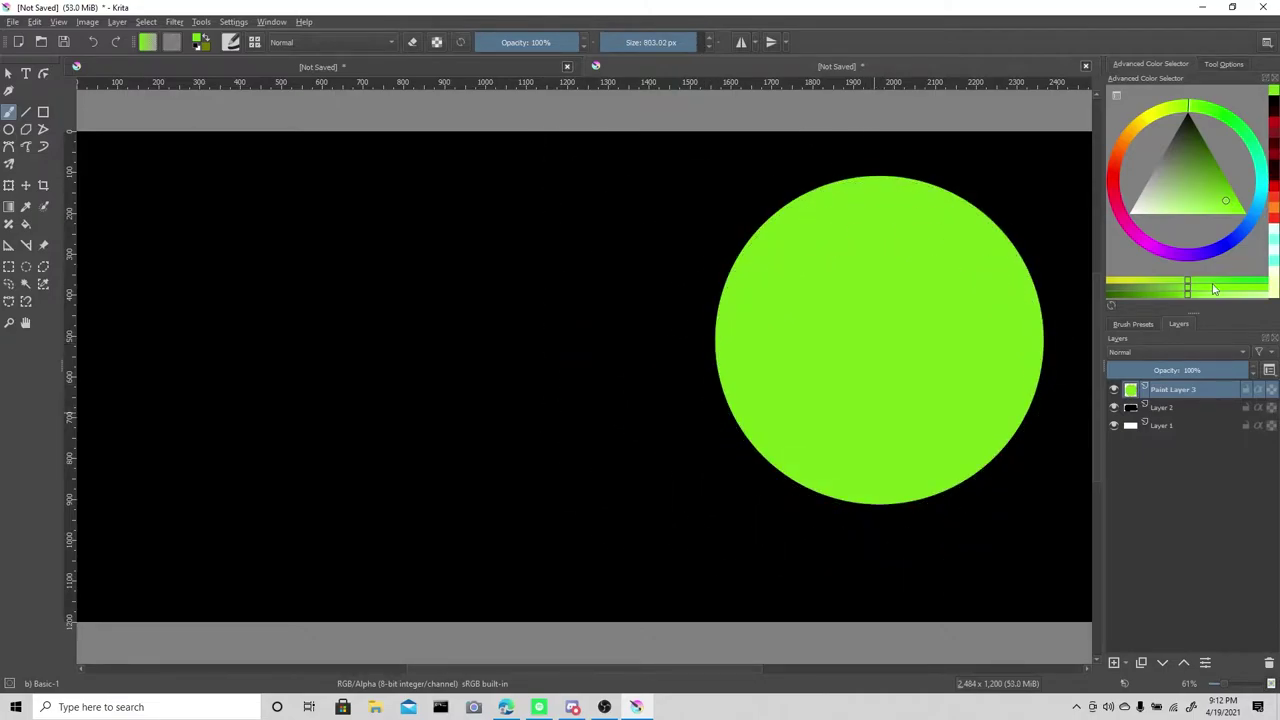
right_click(1170, 389)
left_click(1015, 613)
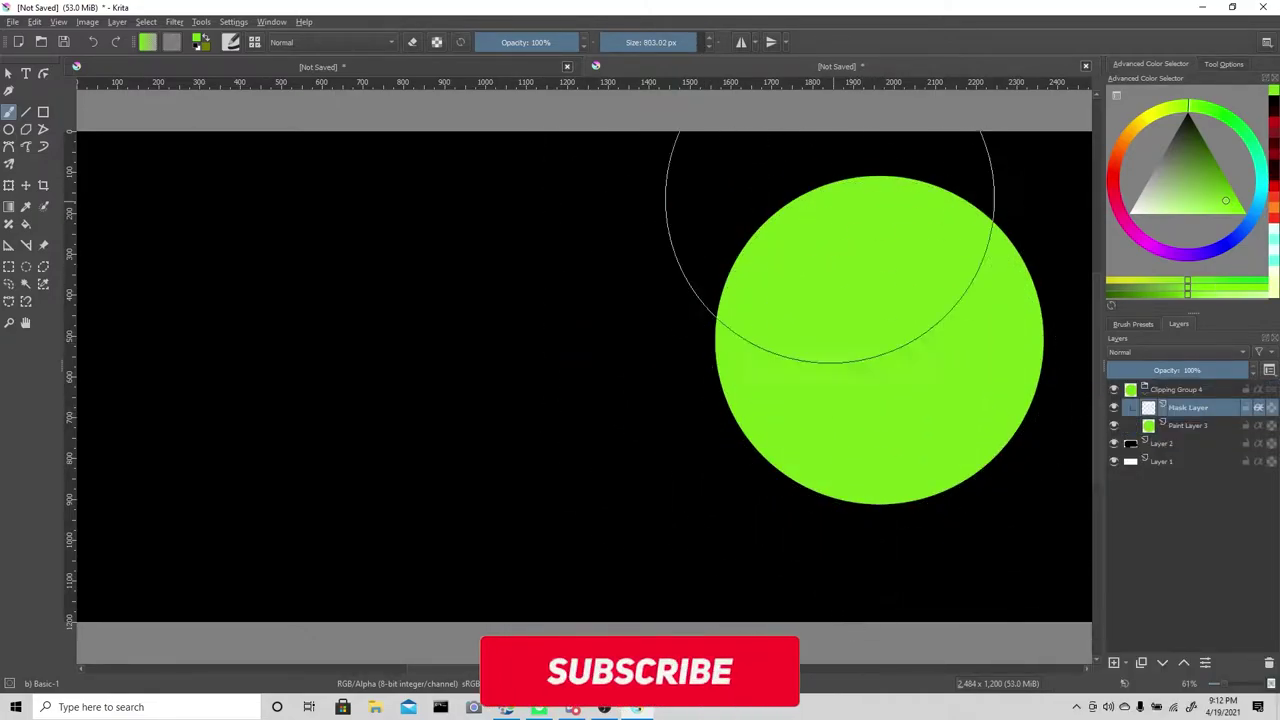
Using the Bristles-3 Large Smooth brush, paint four diagonal darker-green stripes across the planet.
left_click(231, 42)
left_click(284, 385)
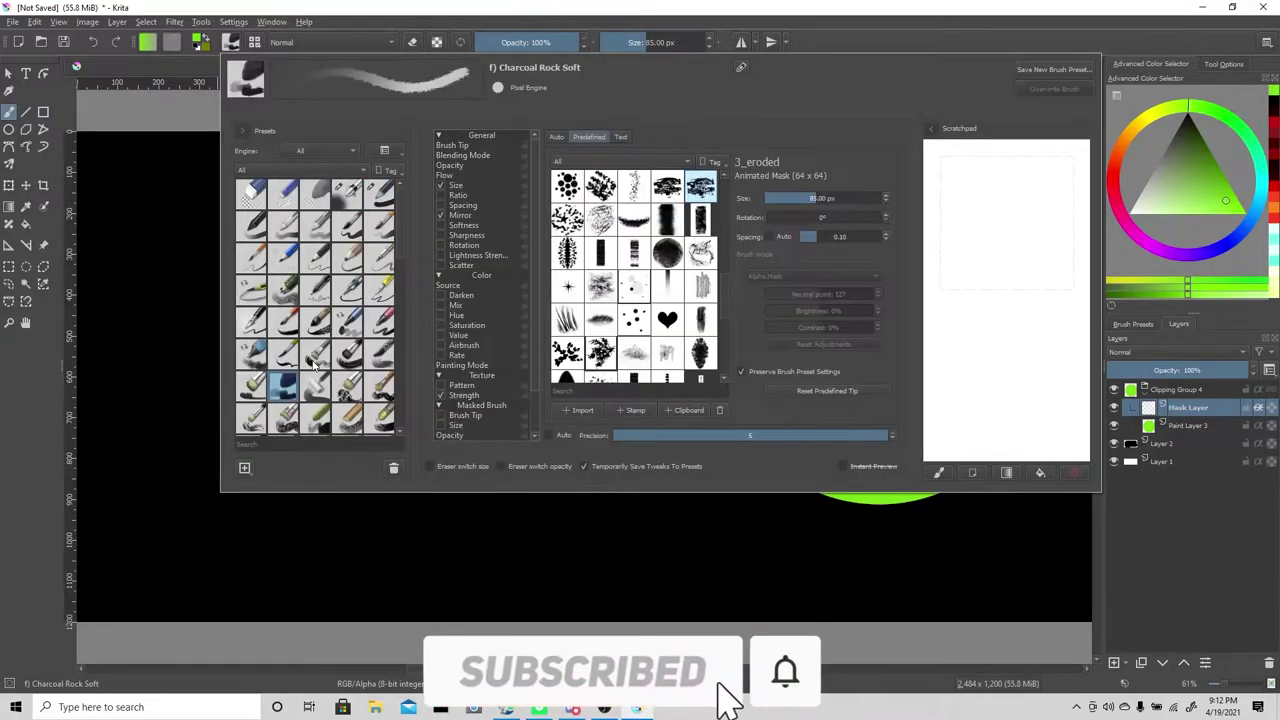
left_click(350, 350)
left_click(1216, 168)
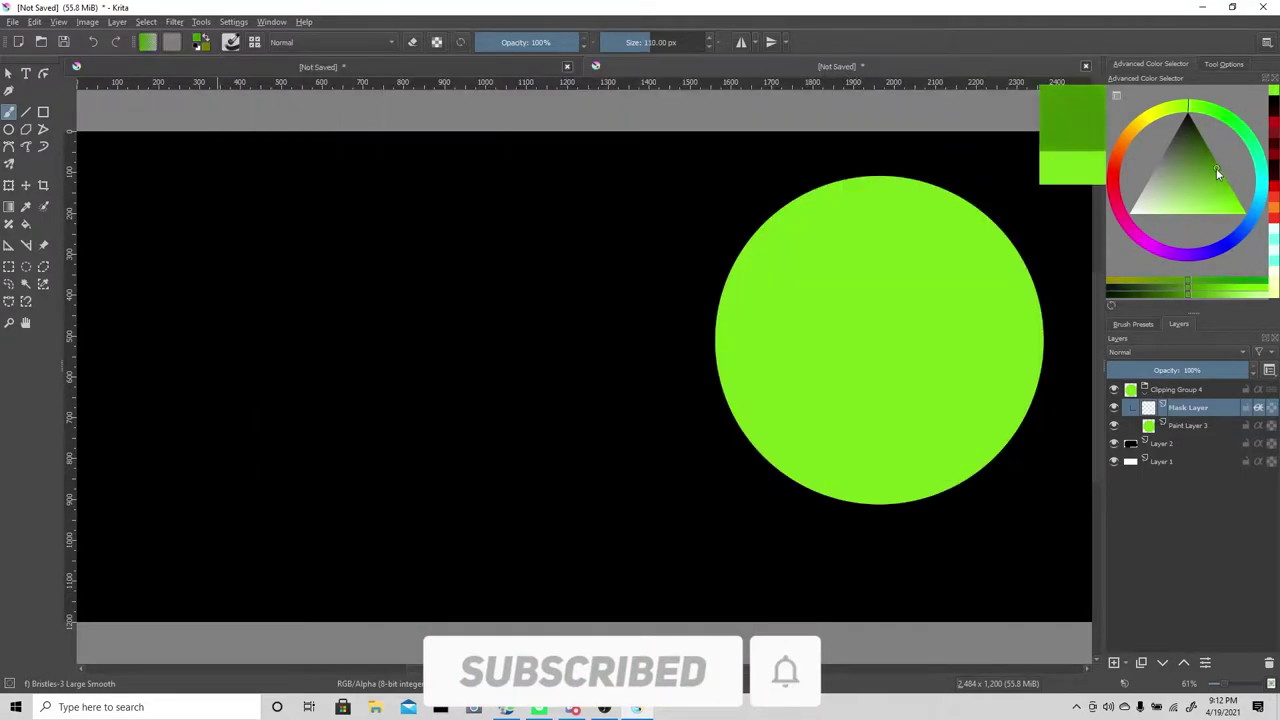
left_click_drag(858, 185, 960, 200)
left_click_drag(720, 300, 1010, 215)
left_click_drag(725, 420, 1040, 300)
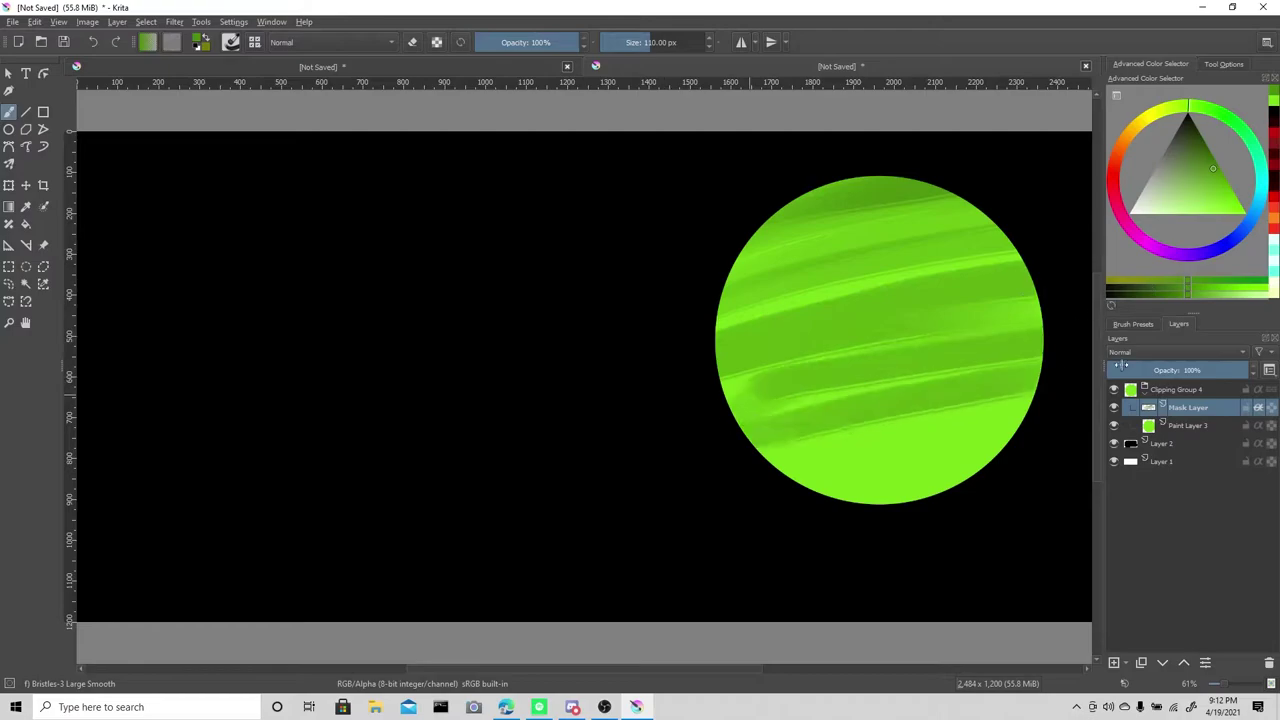
left_click_drag(760, 500, 1030, 400)
Add more diagonal stripes in a darker, purer green across the planet.
left_click(1210, 115)
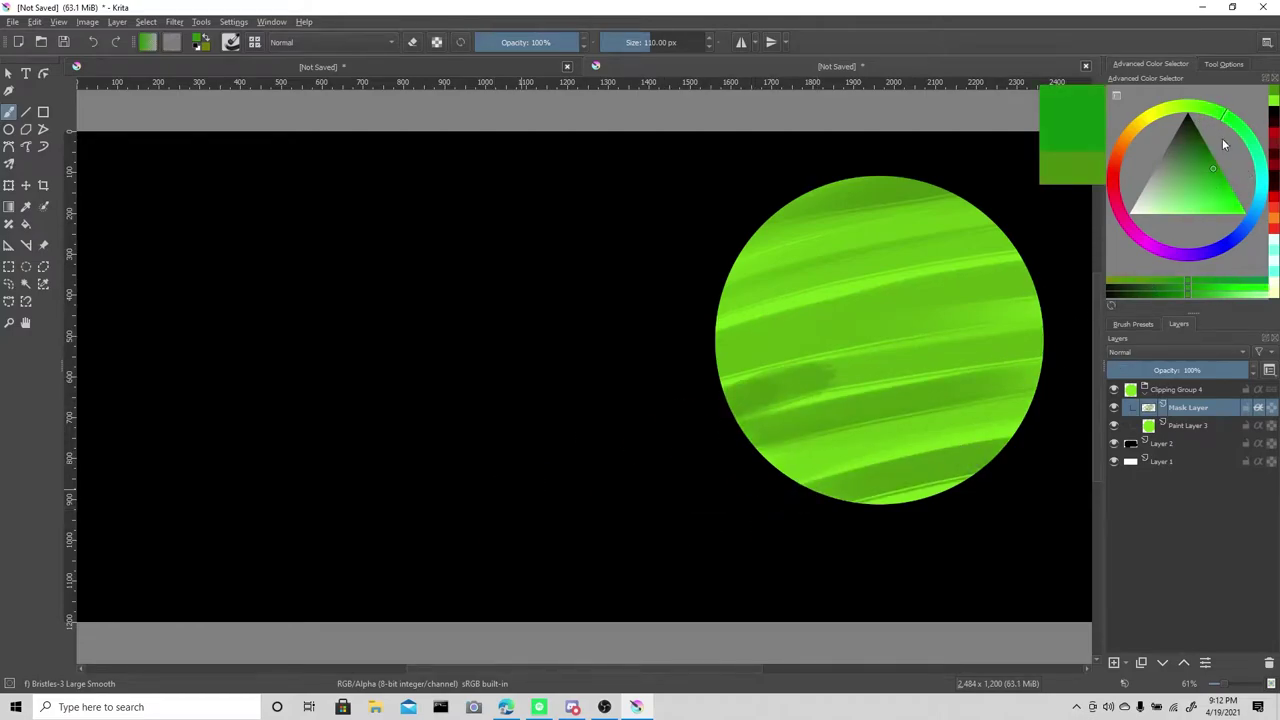
left_click(1207, 153)
left_click_drag(700, 280, 1000, 205)
left_click_drag(720, 350, 1024, 230)
left_click_drag(740, 400, 1044, 290)
left_click_drag(760, 480, 1038, 385)
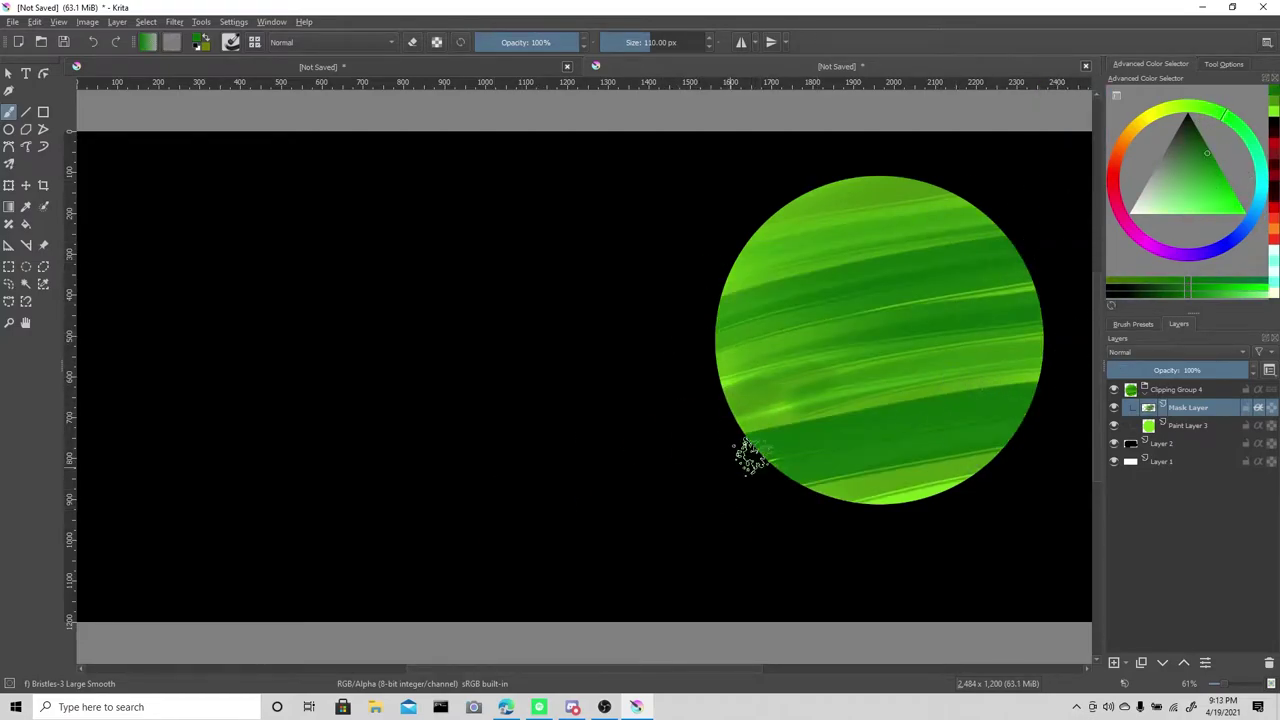
left_click_drag(728, 420, 1000, 360)
left_click_drag(718, 320, 985, 200)
left_click_drag(726, 290, 870, 222)
Paint light yellow-green stripes across the planet's upper and lower halves.
left_click(1166, 112)
left_click(1207, 189)
left_click_drag(722, 320, 1020, 205)
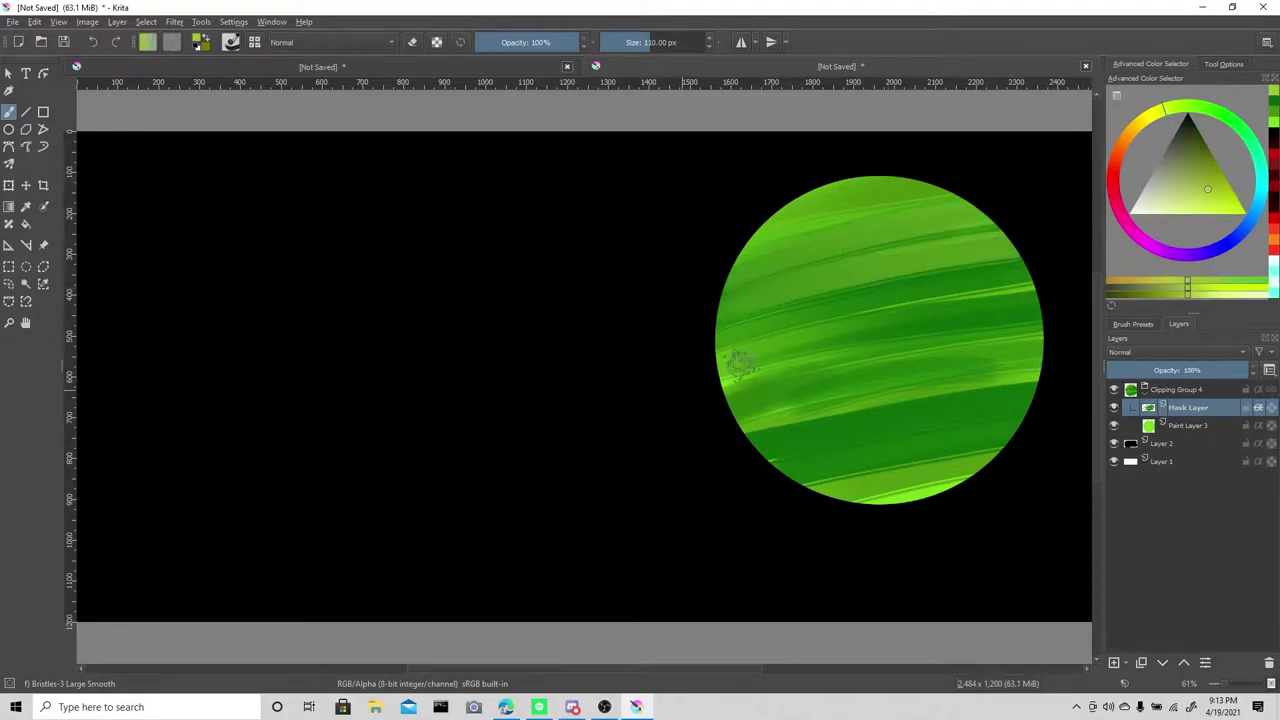
left_click_drag(738, 365, 1040, 330)
left_click_drag(766, 509, 1018, 430)
Paint two broad dark green bands across the planet in a purer green.
left_click(1238, 125)
left_click(1207, 150)
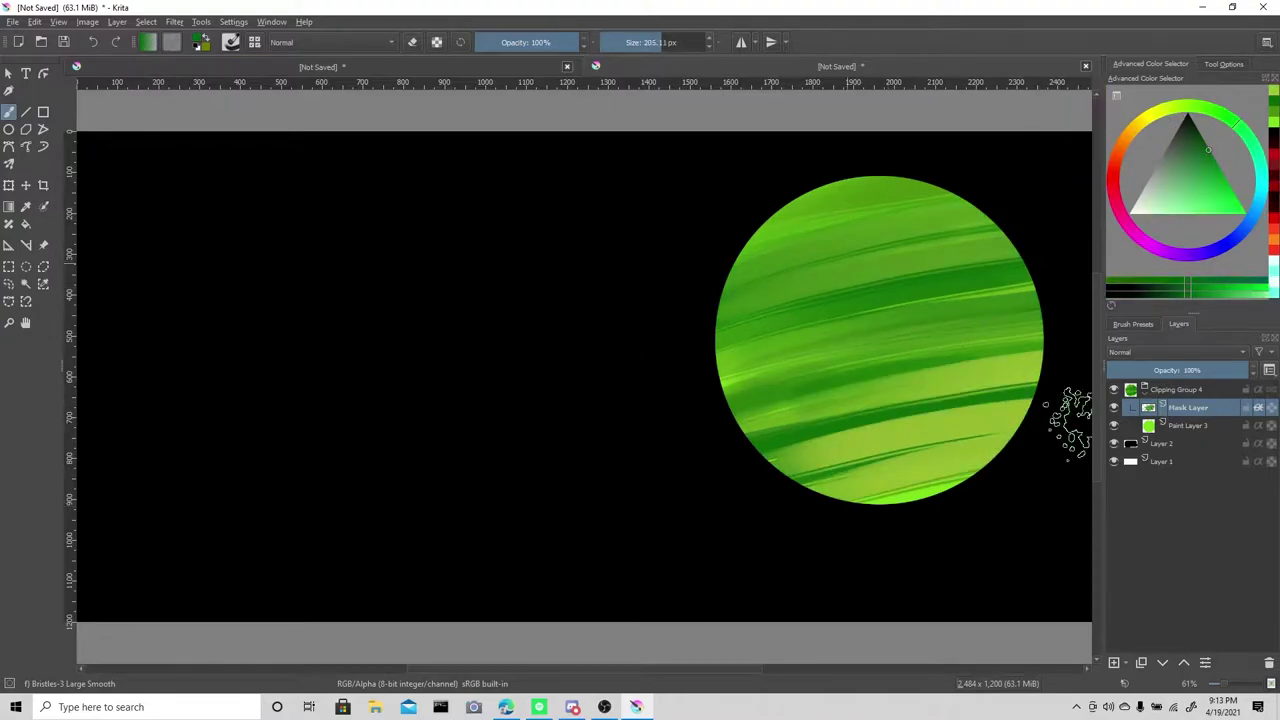
left_click_drag(720, 280, 1000, 200)
left_click_drag(725, 400, 1063, 300)
Add six thin dark green stripes across the planet.
left_click(636, 44)
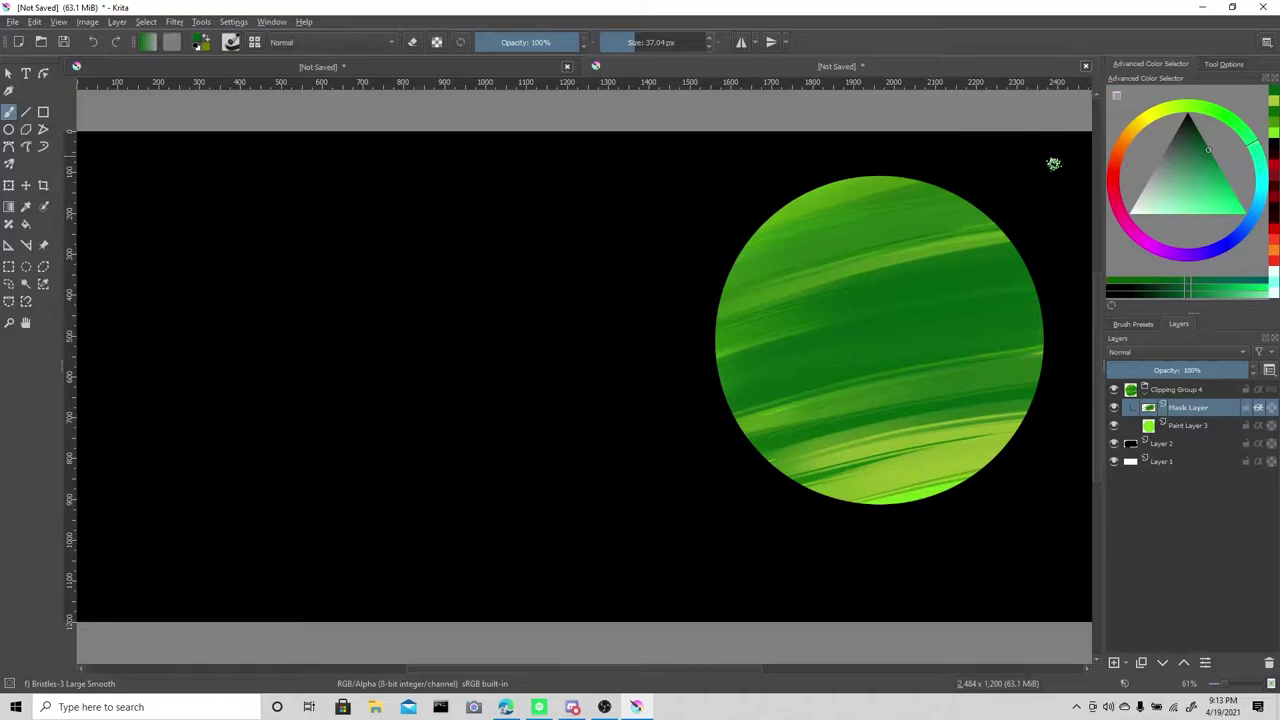
left_click_drag(752, 295, 977, 263)
left_click_drag(742, 432, 1040, 352)
left_click_drag(790, 484, 1028, 412)
left_click_drag(796, 428, 1016, 366)
left_click_drag(752, 282, 990, 212)
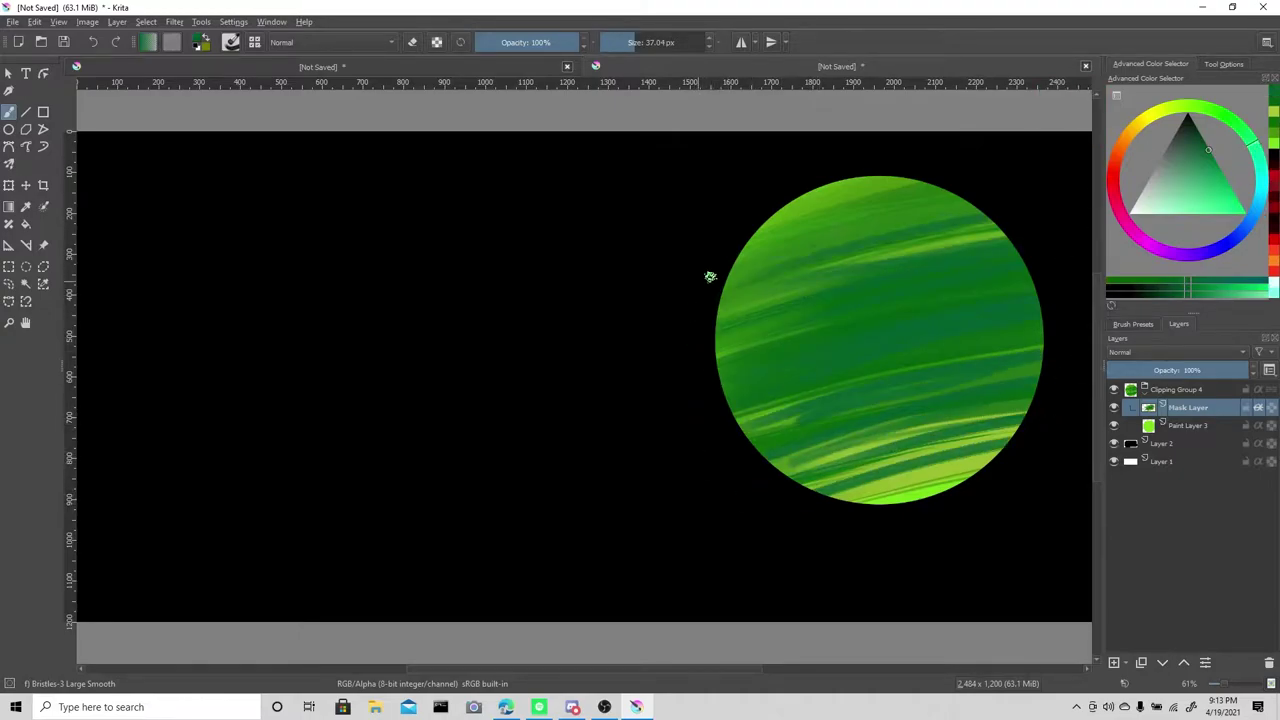
left_click_drag(710, 276, 976, 200)
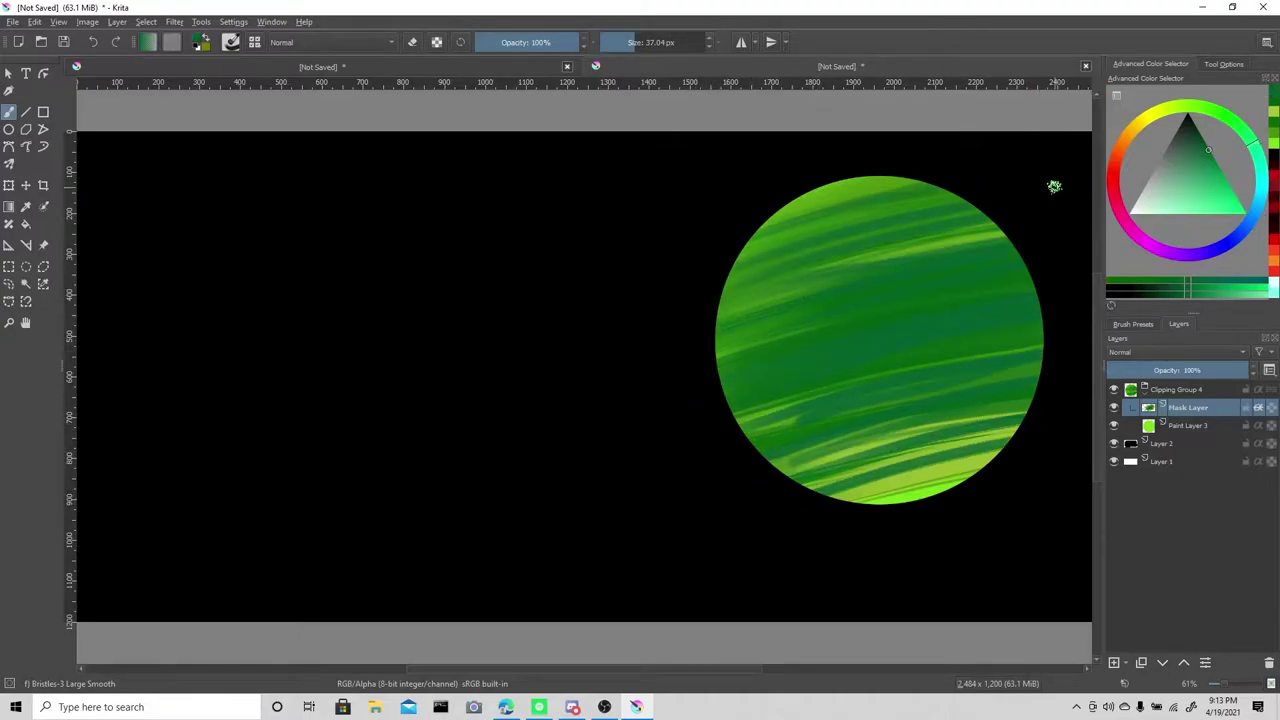
With a pale mint green at about 107 px, highlight the planet's top and lower-right edge.
left_click(1150, 210)
left_click(1174, 197)
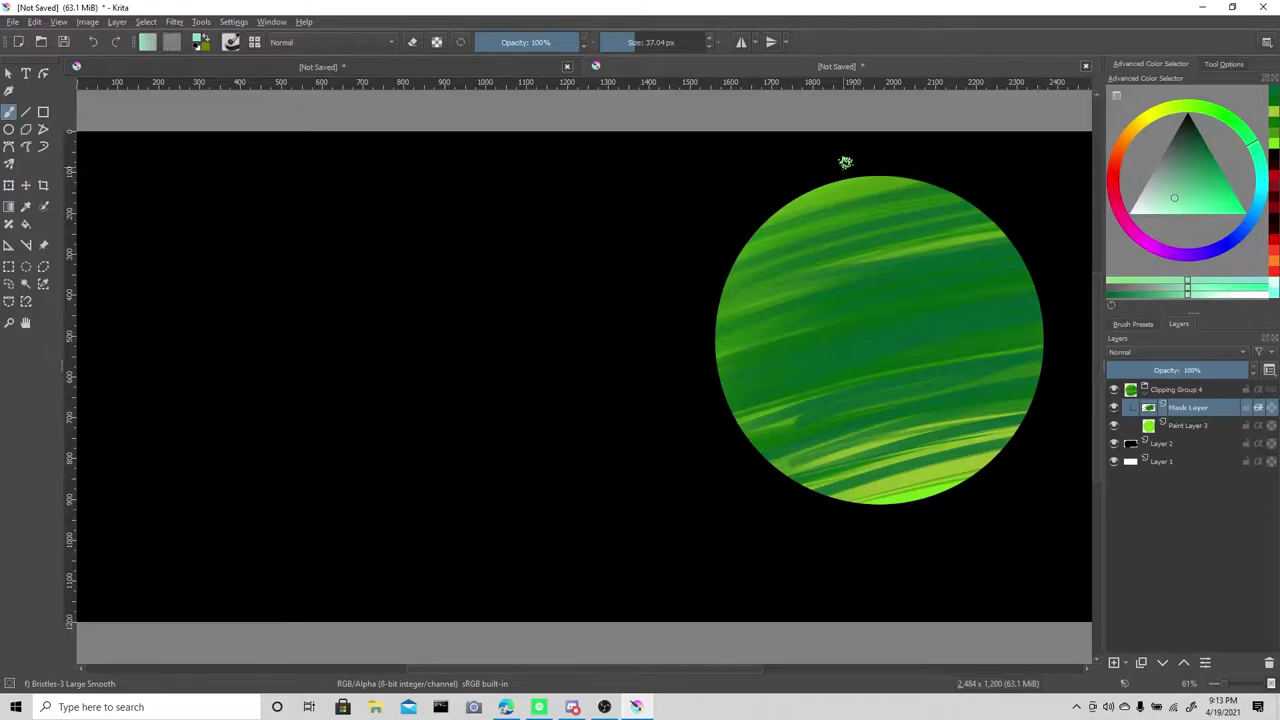
key("bracketright")
key("bracketright")
key("bracketright")
left_click_drag(760, 210, 931, 180)
left_click_drag(945, 490, 790, 535)
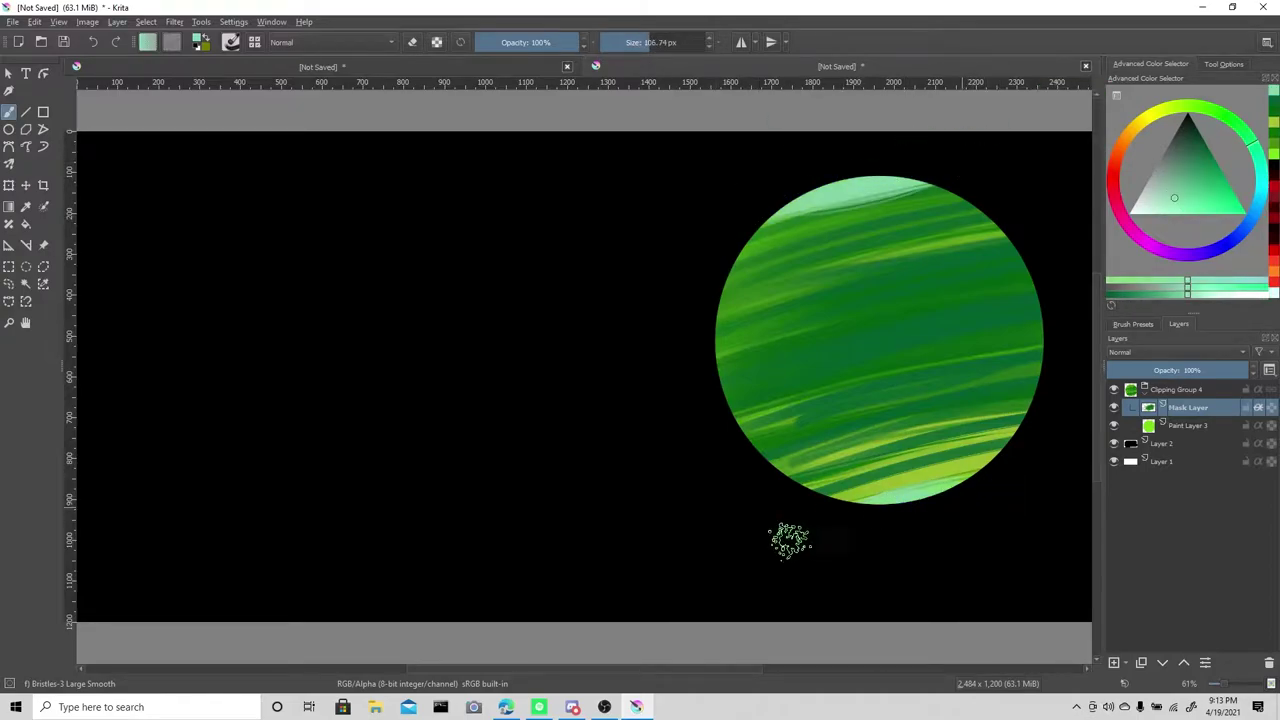
left_click(230, 42)
Blend the planet's stripes into soft bands with the Blender Blur brush at 55% opacity.
scroll(320, 300, "down", 3)
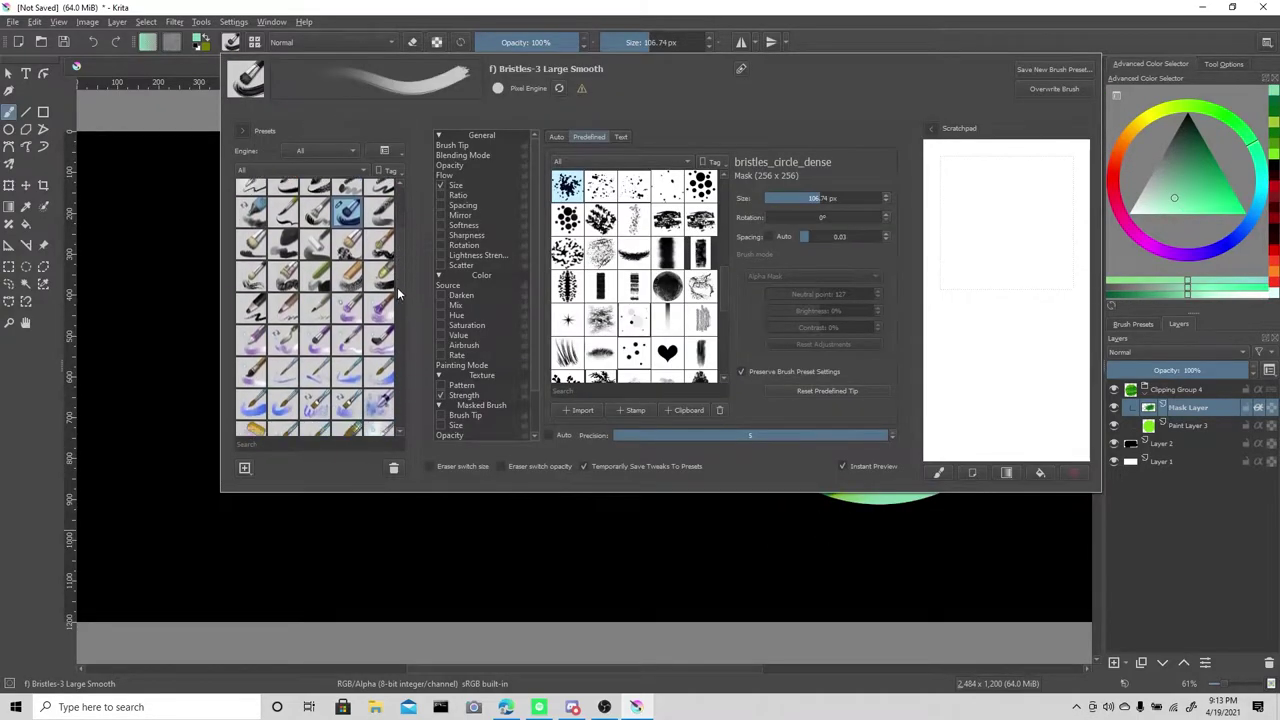
left_click(320, 330)
mouse_move(778, 225)
left_mouse_down()
mouse_move(808, 486)
mouse_move(1000, 200)
mouse_move(943, 286)
mouse_move(564, 414)
left_mouse_up()
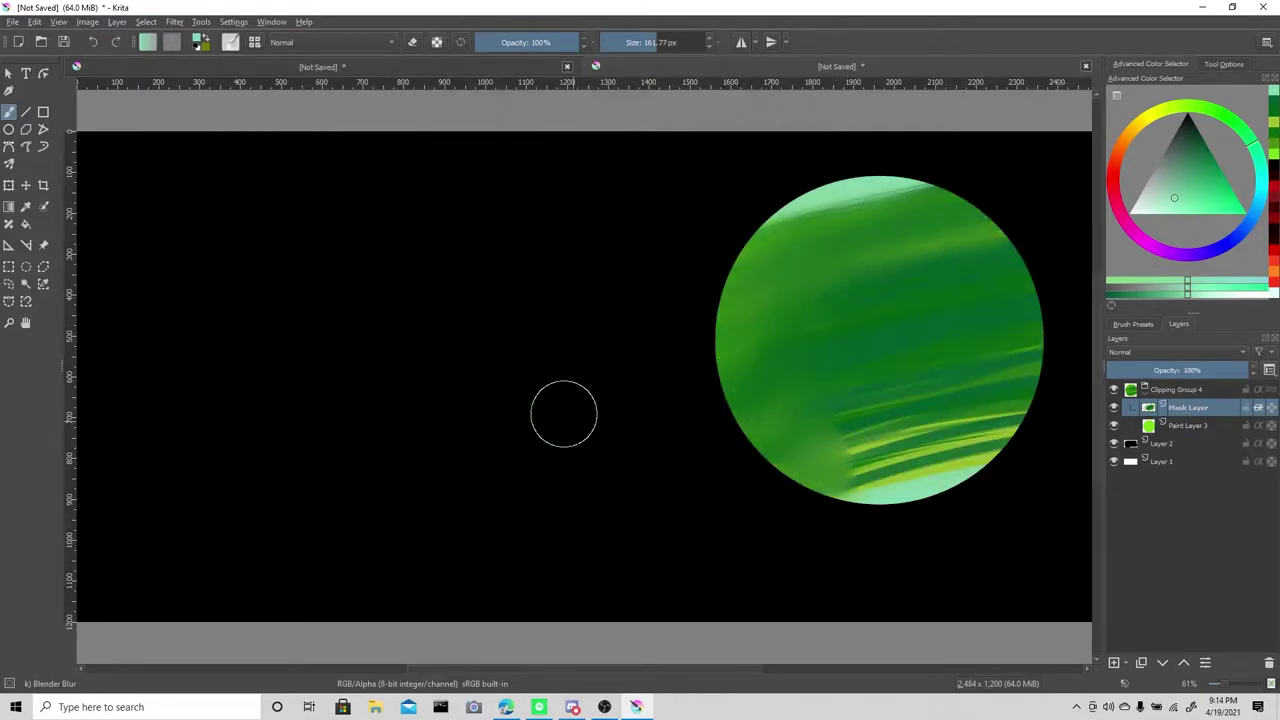
left_click(93, 44)
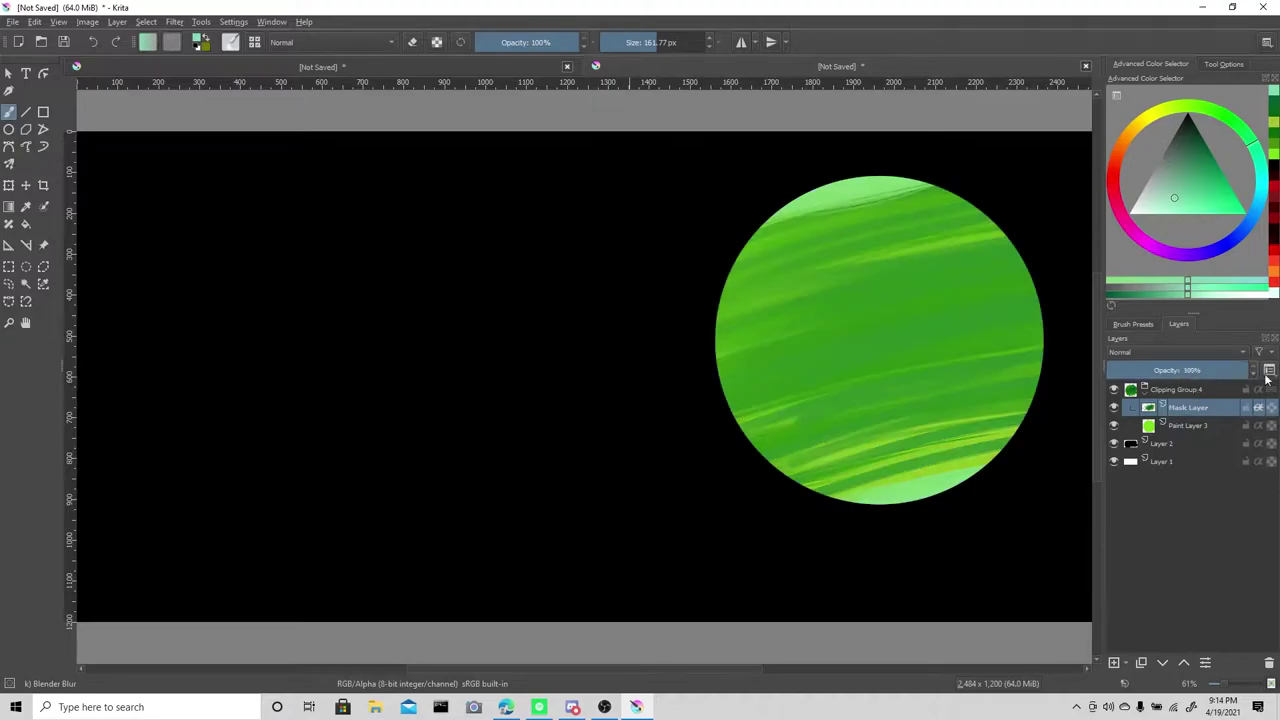
left_click(548, 42)
left_click_drag(878, 205, 950, 250)
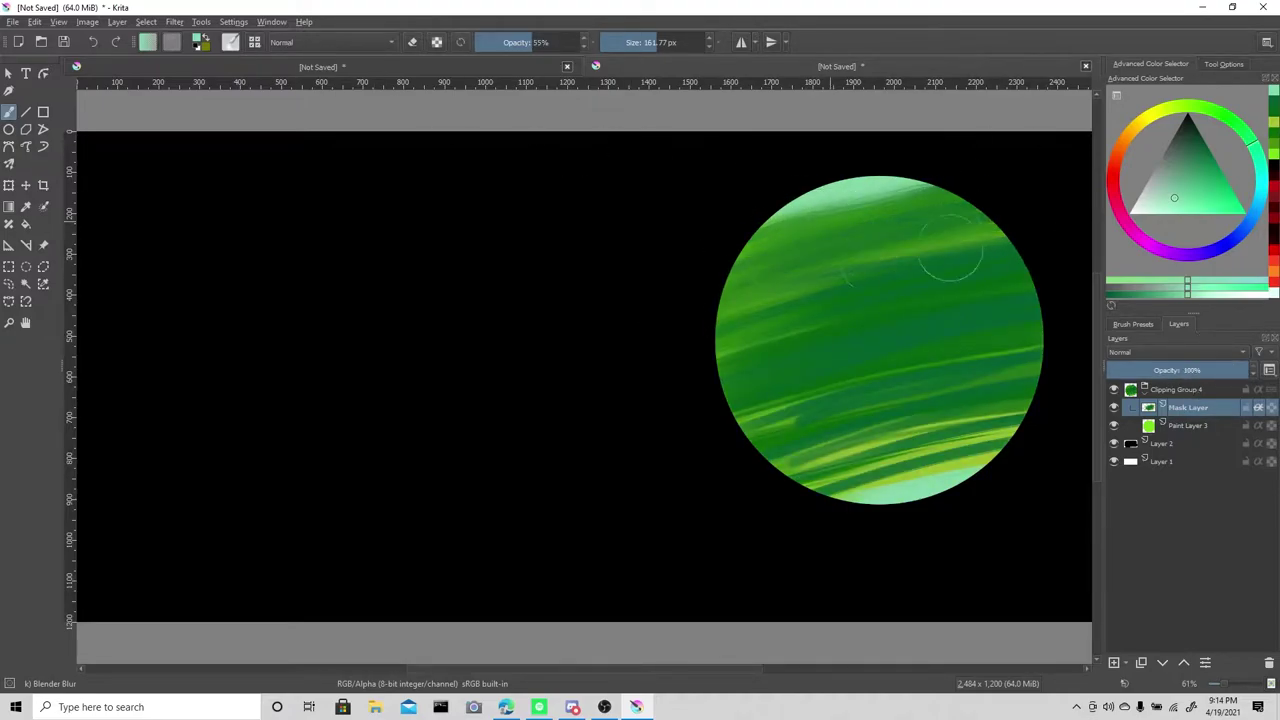
left_click_drag(970, 372, 791, 503)
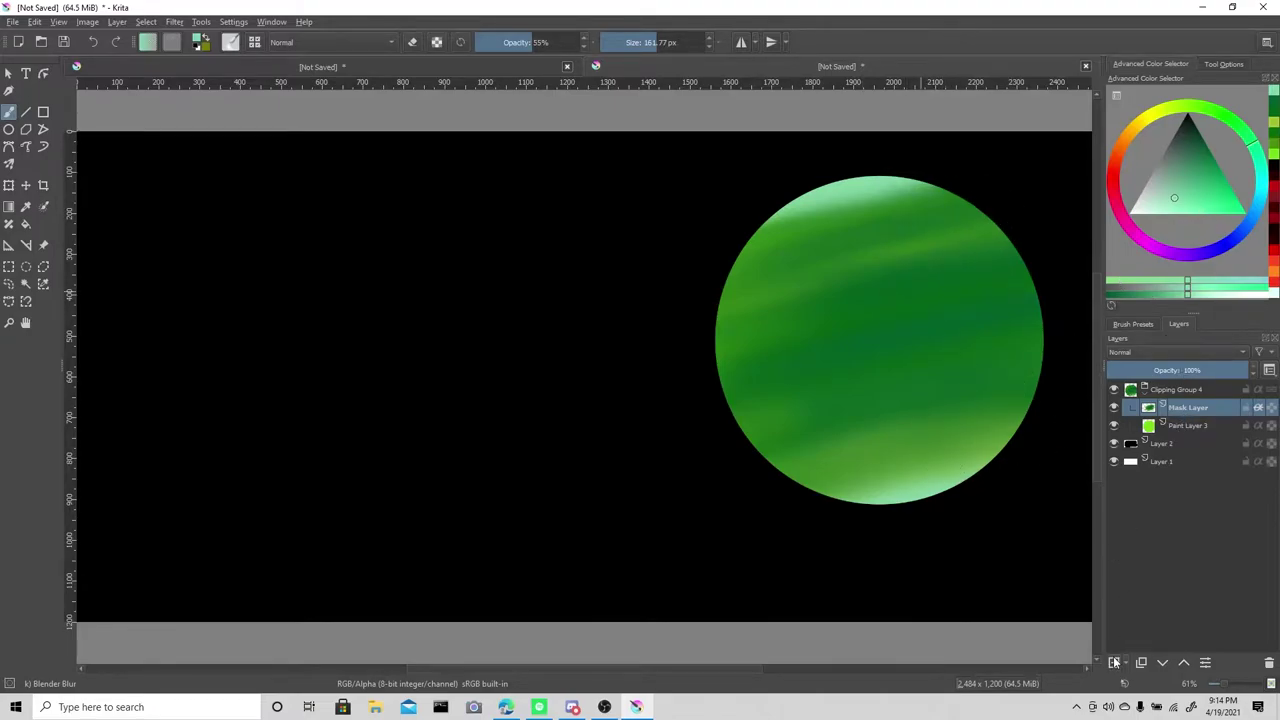
On a new clipped layer, airbrush dark green shadow along the planet's right edge with Airbrush Soft.
left_click(1114, 662)
left_click(230, 41)
left_click(380, 180)
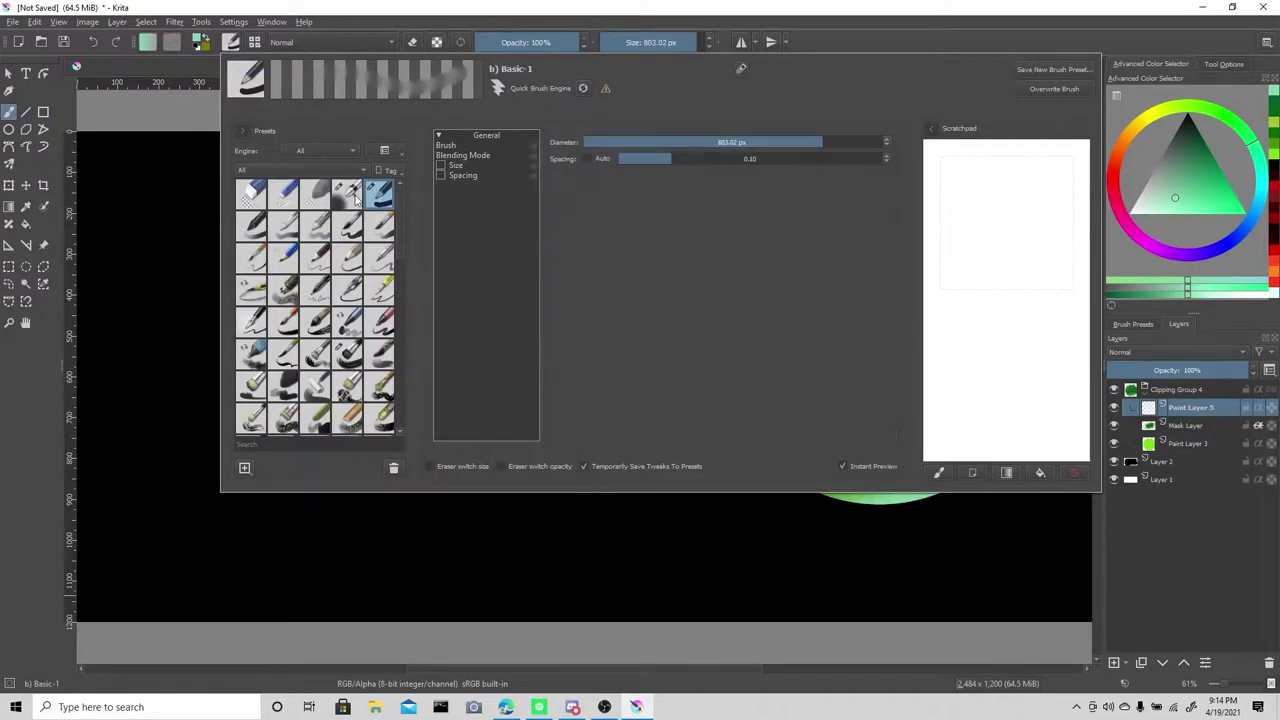
left_click(1175, 138)
left_click_drag(1175, 138, 1190, 118)
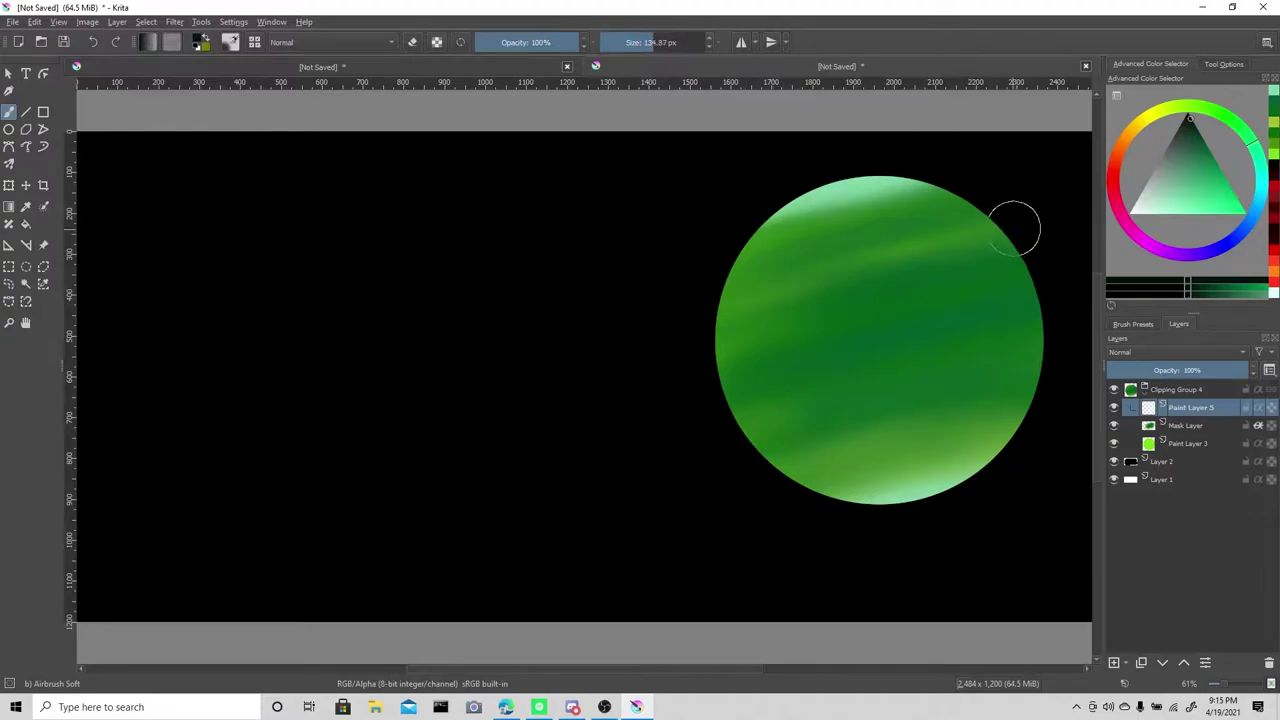
mouse_move(1014, 228)
left_mouse_down()
mouse_move(900, 531)
mouse_move(1008, 377)
mouse_move(920, 503)
mouse_move(1014, 220)
mouse_move(972, 415)
left_mouse_up()
left_click(1257, 407)
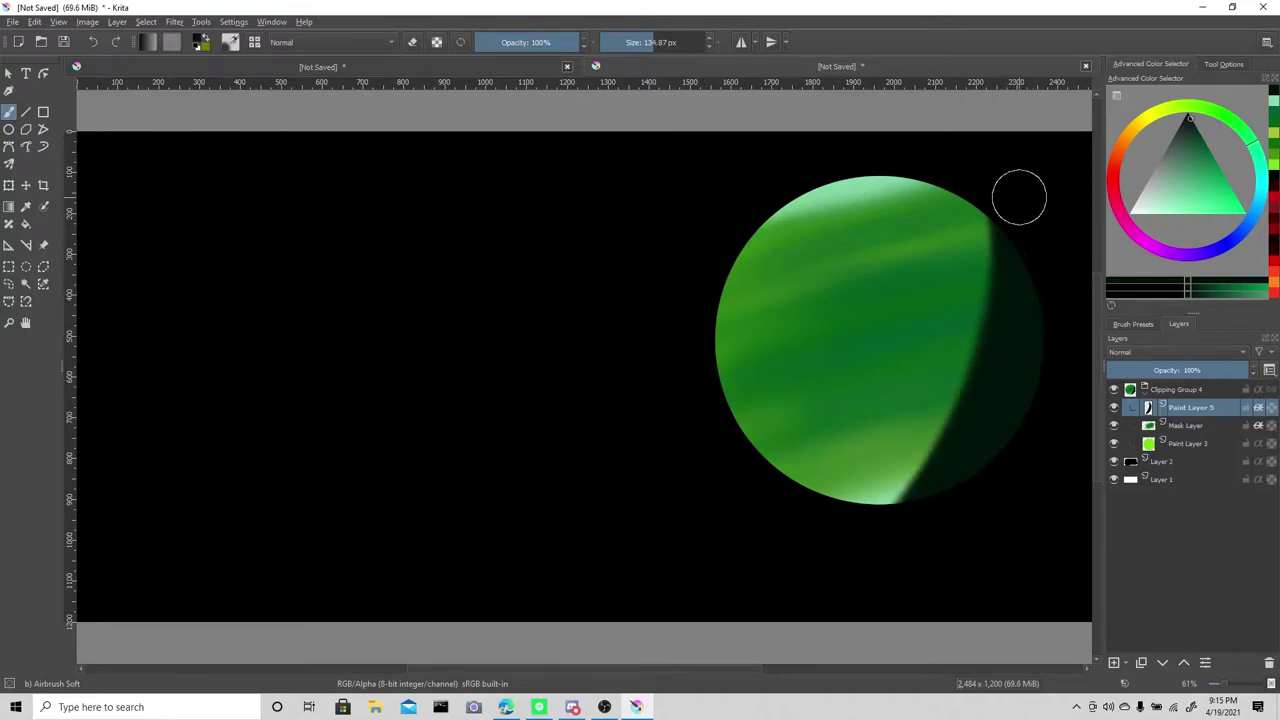
Extend and deepen the shadow along the lower rim and right terminator.
left_click_drag(1019, 197, 856, 568)
left_click_drag(998, 415, 787, 555)
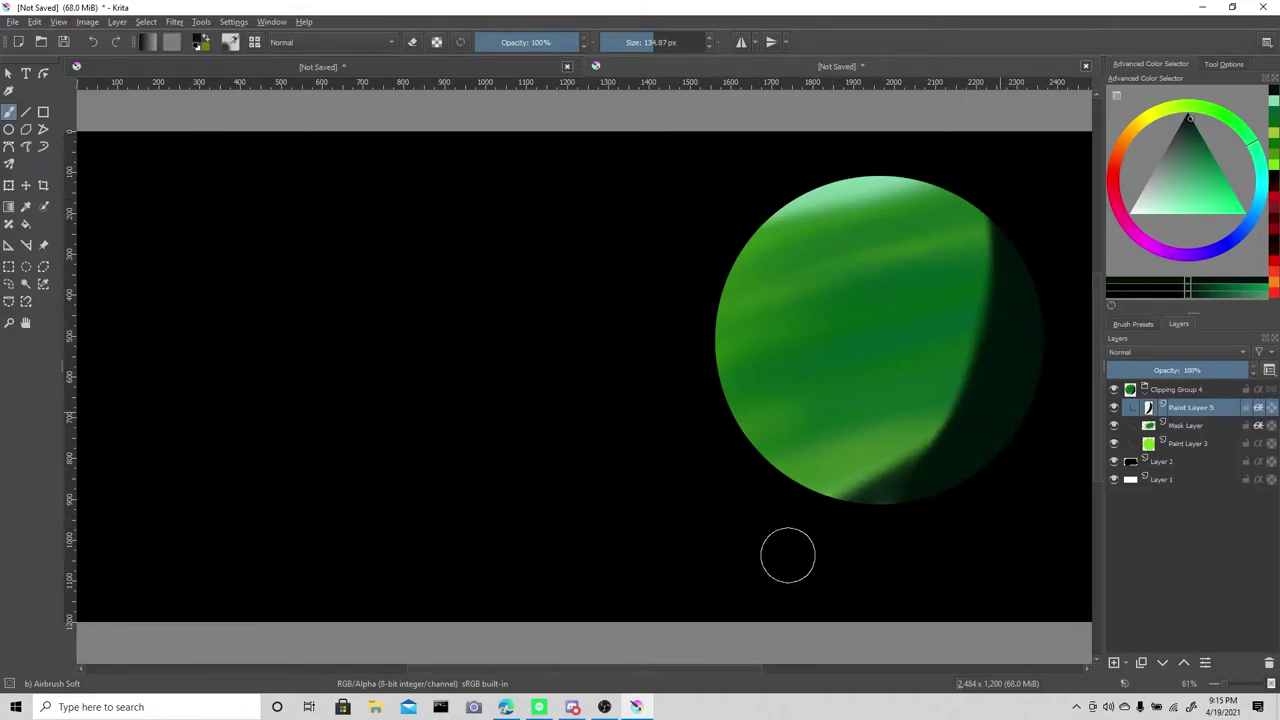
left_click_drag(971, 458, 900, 498)
left_click_drag(978, 435, 917, 482)
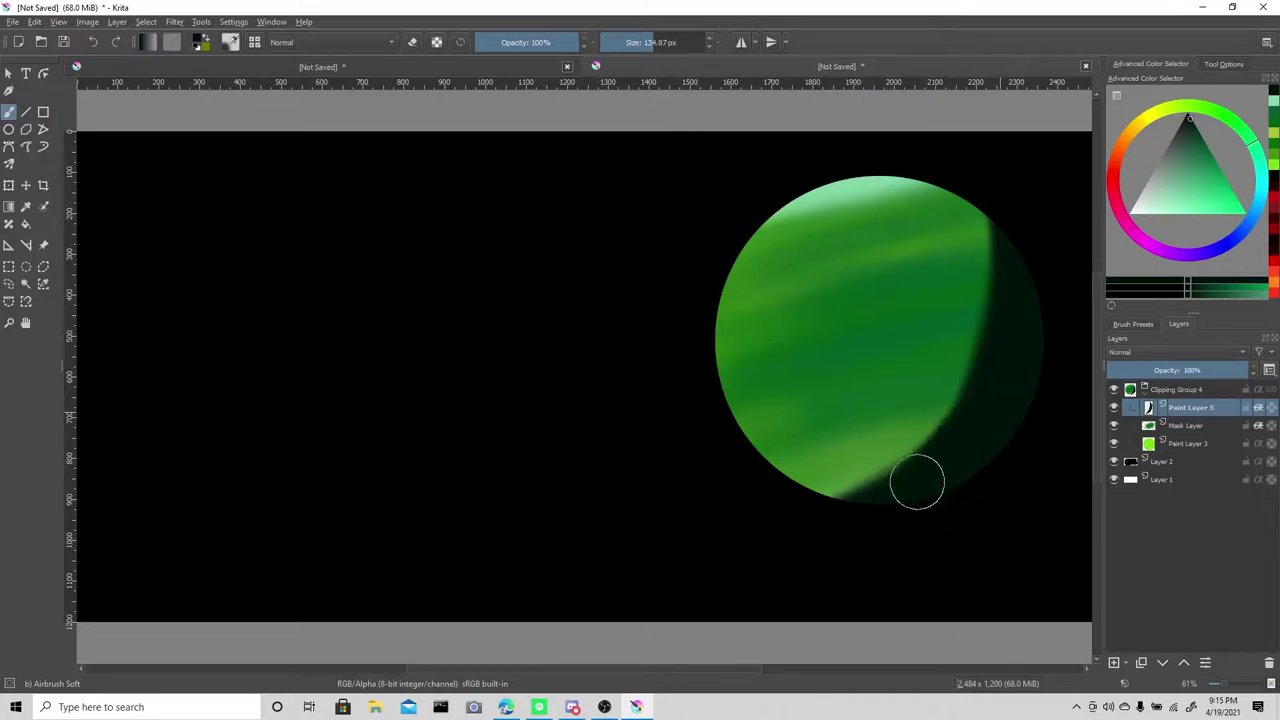
left_click_drag(997, 191, 801, 557)
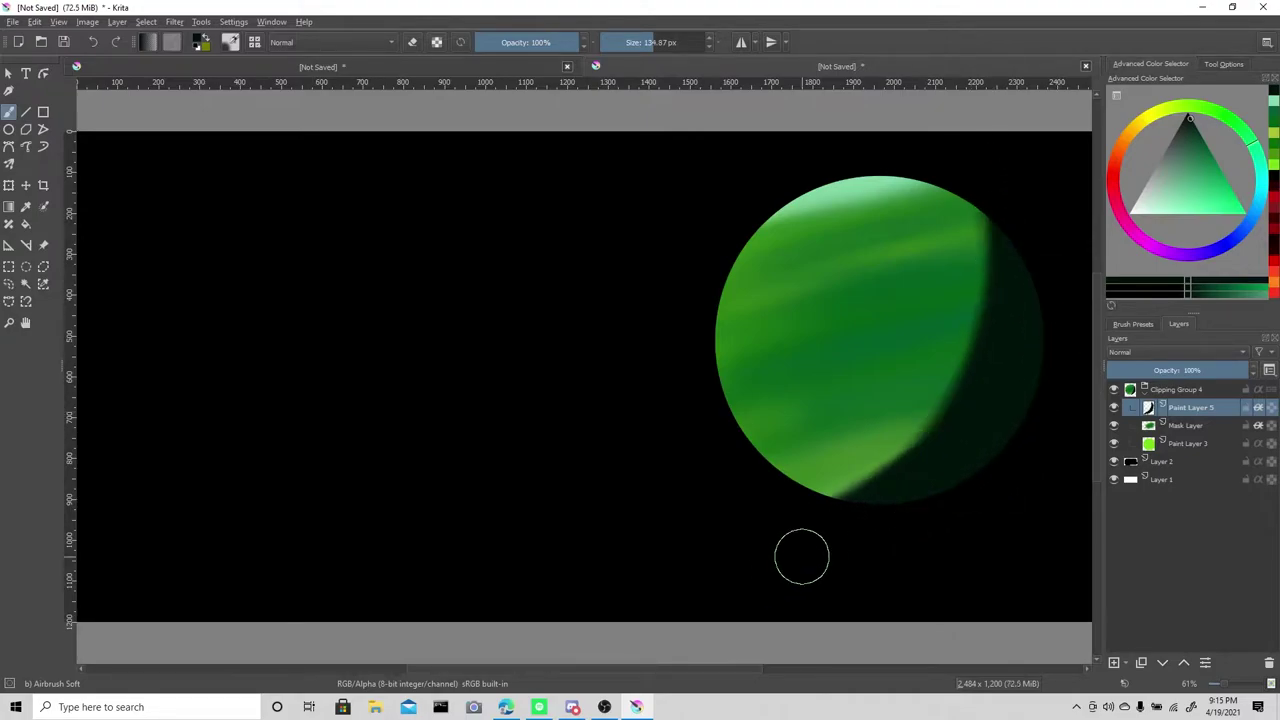
Undo three shadow strokes and repaint the shadow down the planet's right side.
left_click(92, 42)
left_click(92, 42)
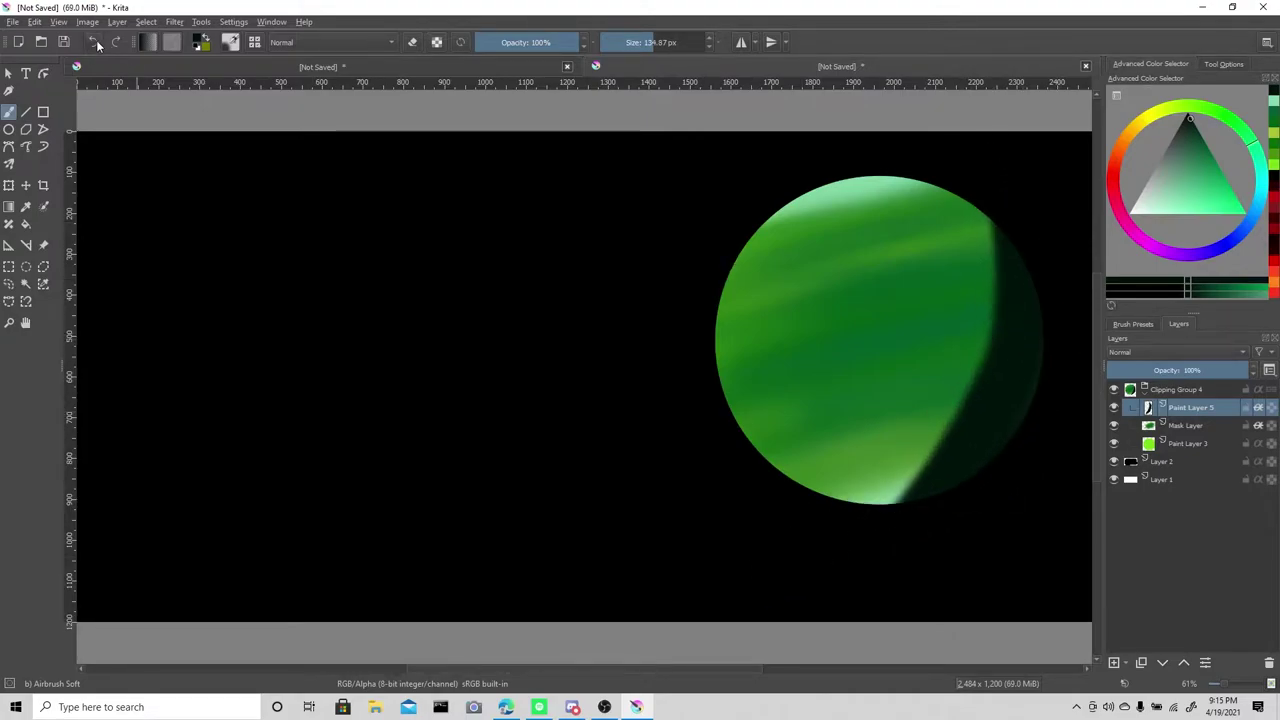
left_click(92, 42)
mouse_move(1034, 217)
left_mouse_down()
mouse_move(1034, 309)
mouse_move(995, 480)
left_mouse_up()
mouse_move(1011, 189)
left_mouse_down()
mouse_move(869, 525)
mouse_move(1012, 360)
left_mouse_up()
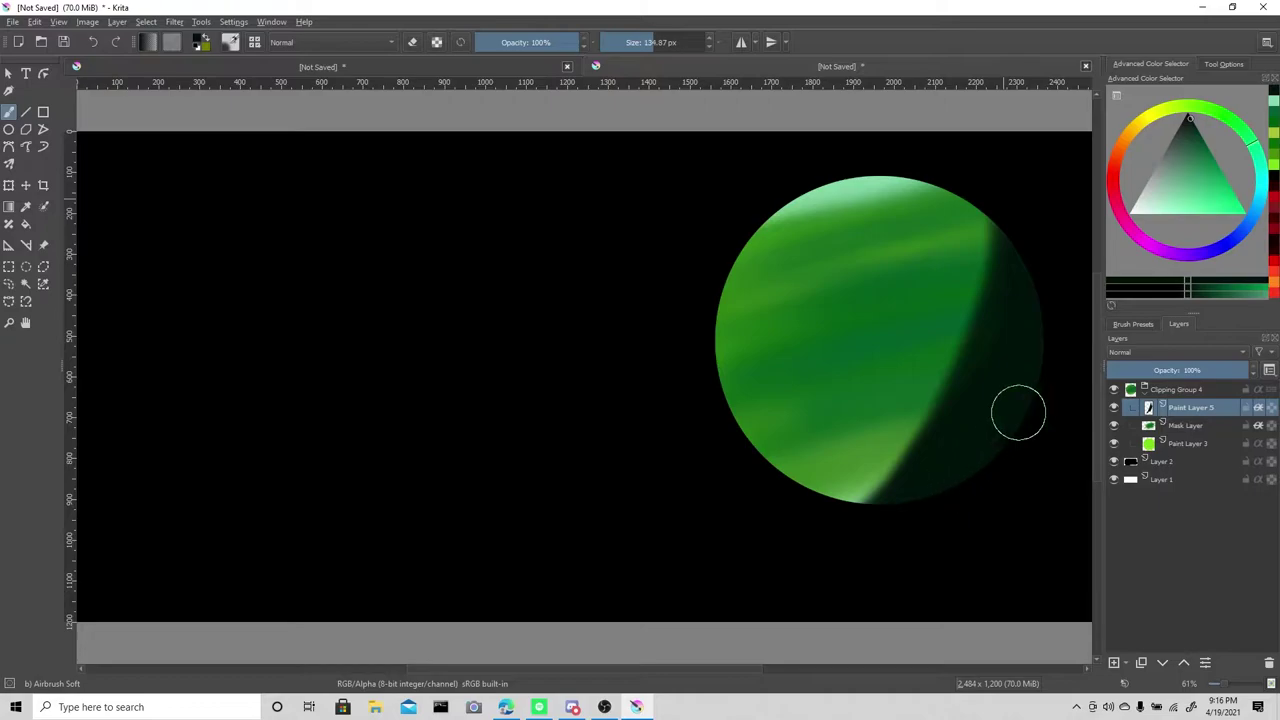
mouse_move(1040, 270)
left_mouse_down()
mouse_move(997, 431)
mouse_move(946, 454)
mouse_move(1012, 245)
left_mouse_up()
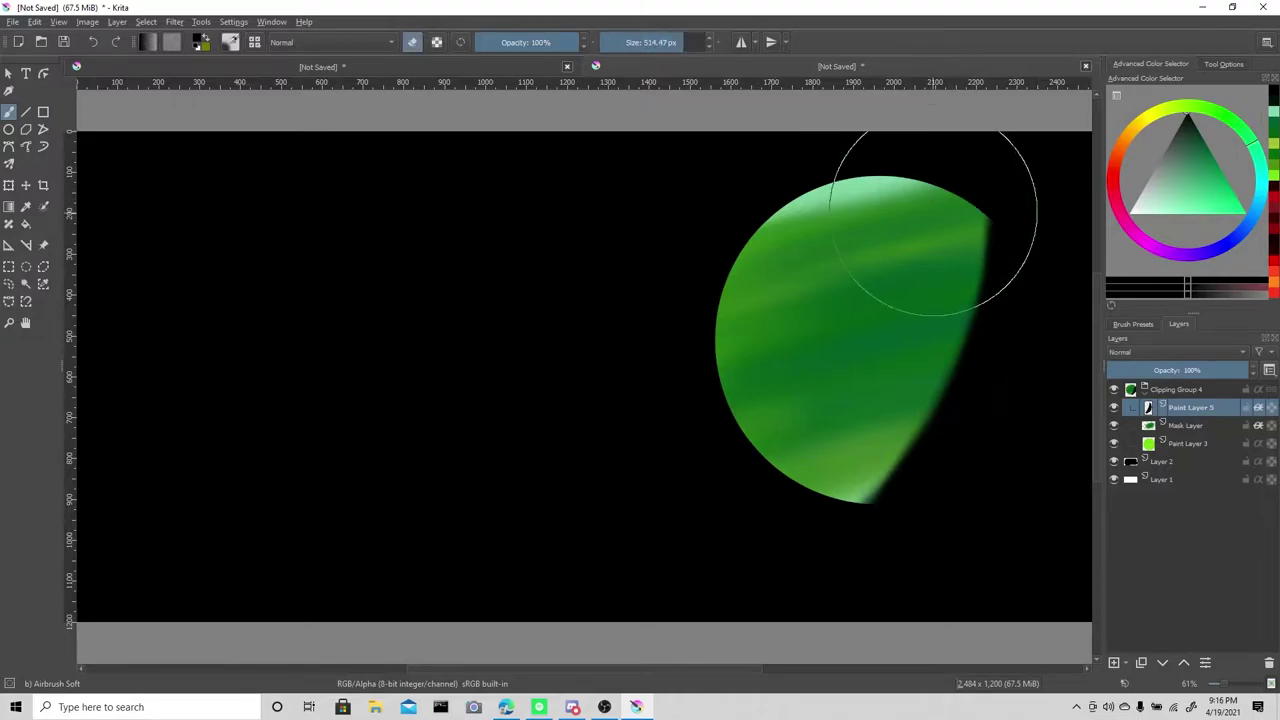
Broaden the right-rim shadow and dab a pale yellow highlight on the upper left.
mouse_move(857, 386)
left_mouse_down()
mouse_move(851, 414)
mouse_move(941, 233)
mouse_move(900, 286)
left_mouse_up()
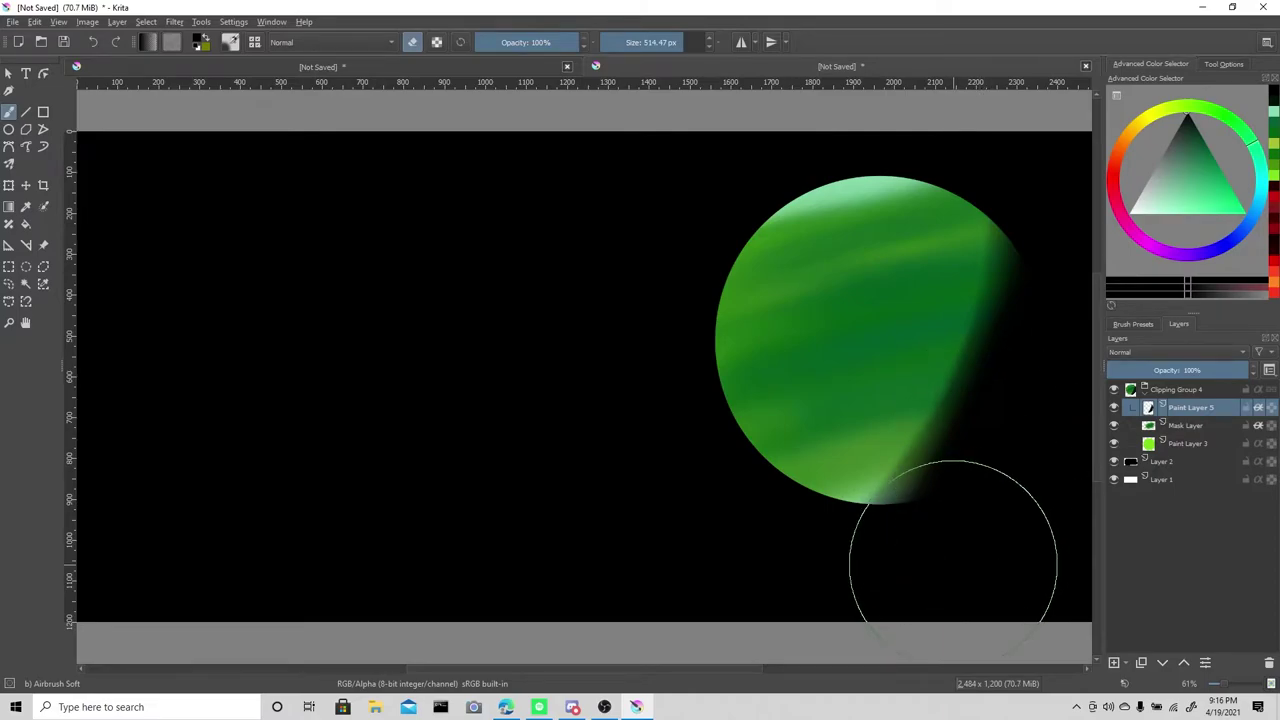
left_click(1150, 118)
left_click_drag(1165, 200, 1158, 228)
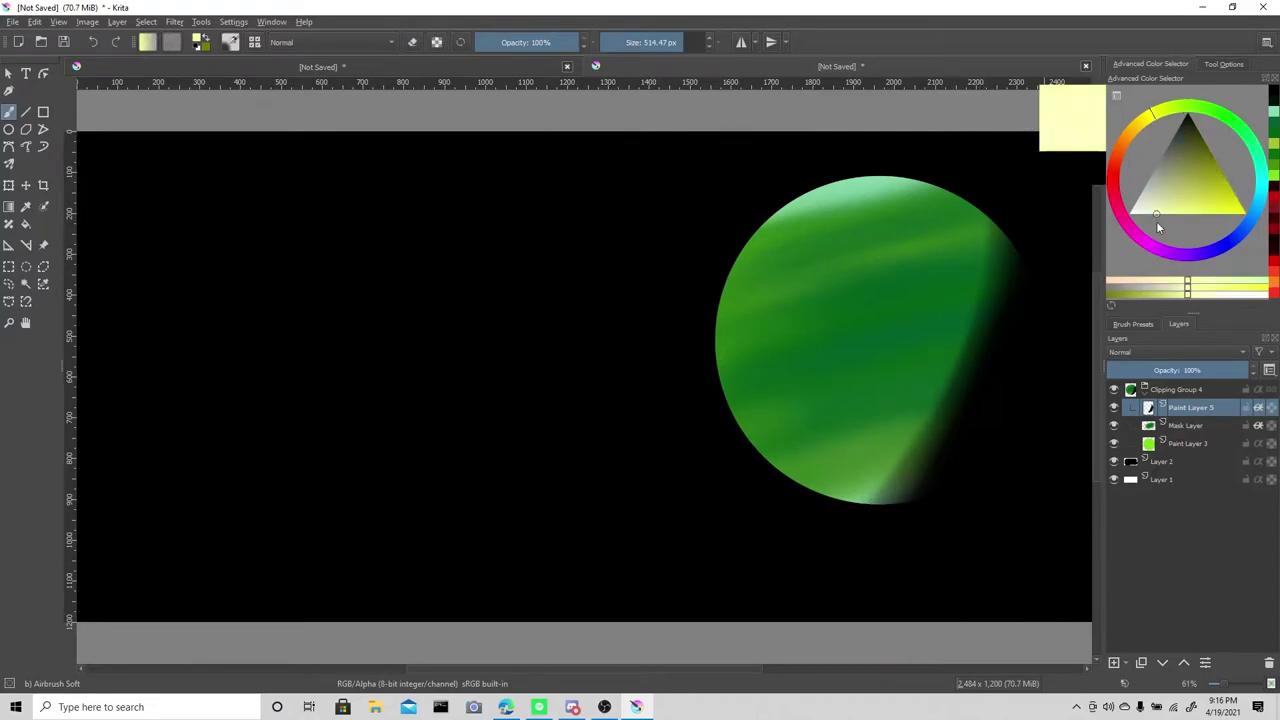
left_click(730, 218)
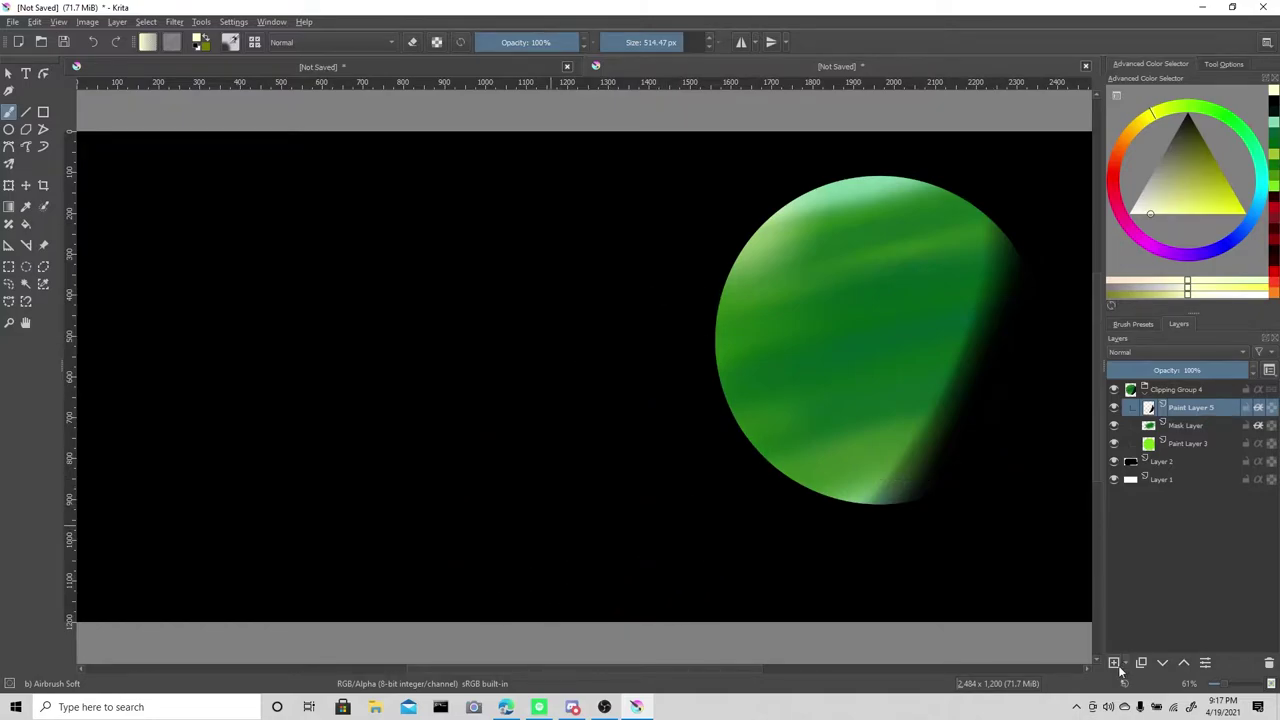
Add Paint Layer 6 and move it above Clipping Group 4.
left_click(1114, 662)
left_click_drag(1190, 407, 1190, 387)
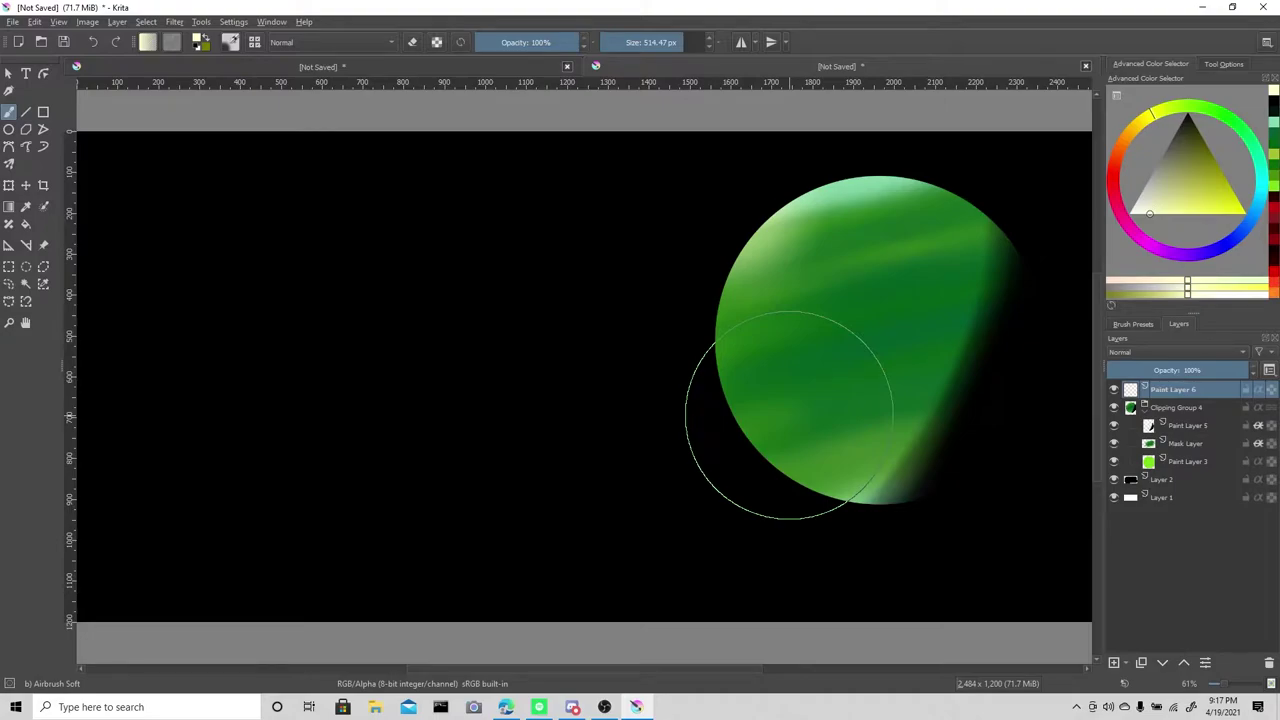
key("F5")
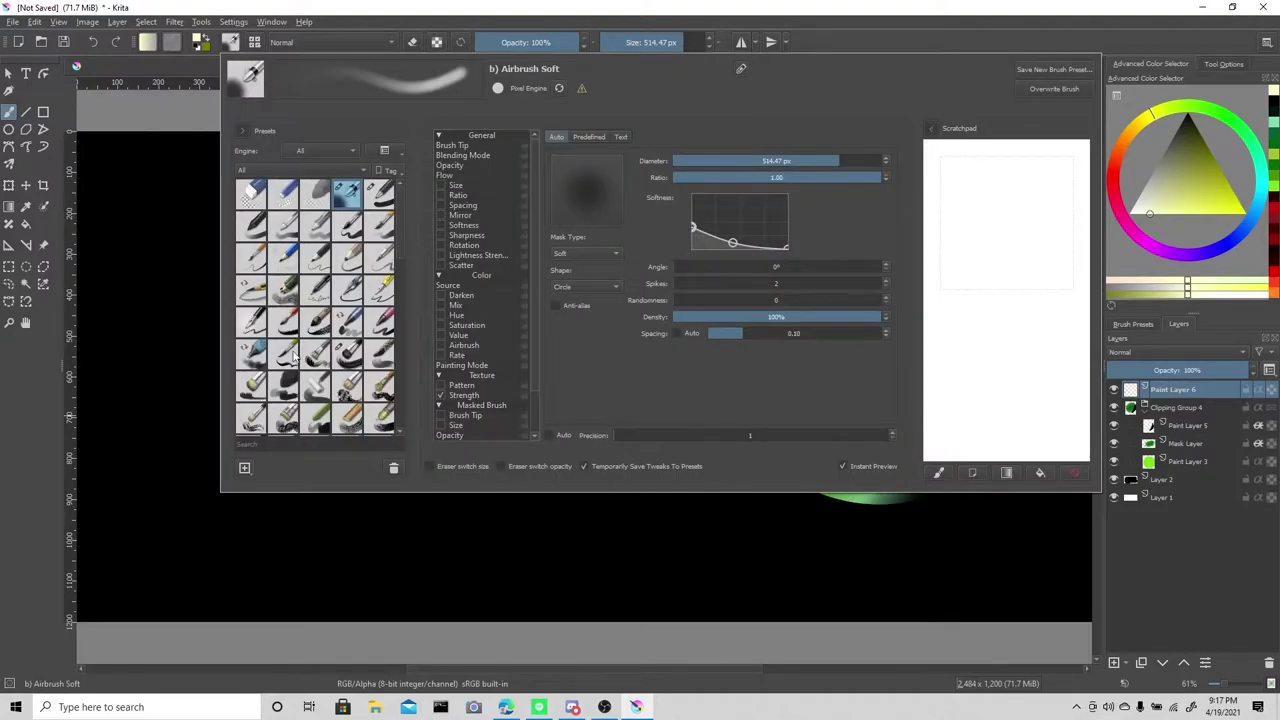
Try the Bristles-5 Flat brush with the Ellipse tool and undo the cream test ellipse.
left_click(252, 388)
left_click(838, 42)
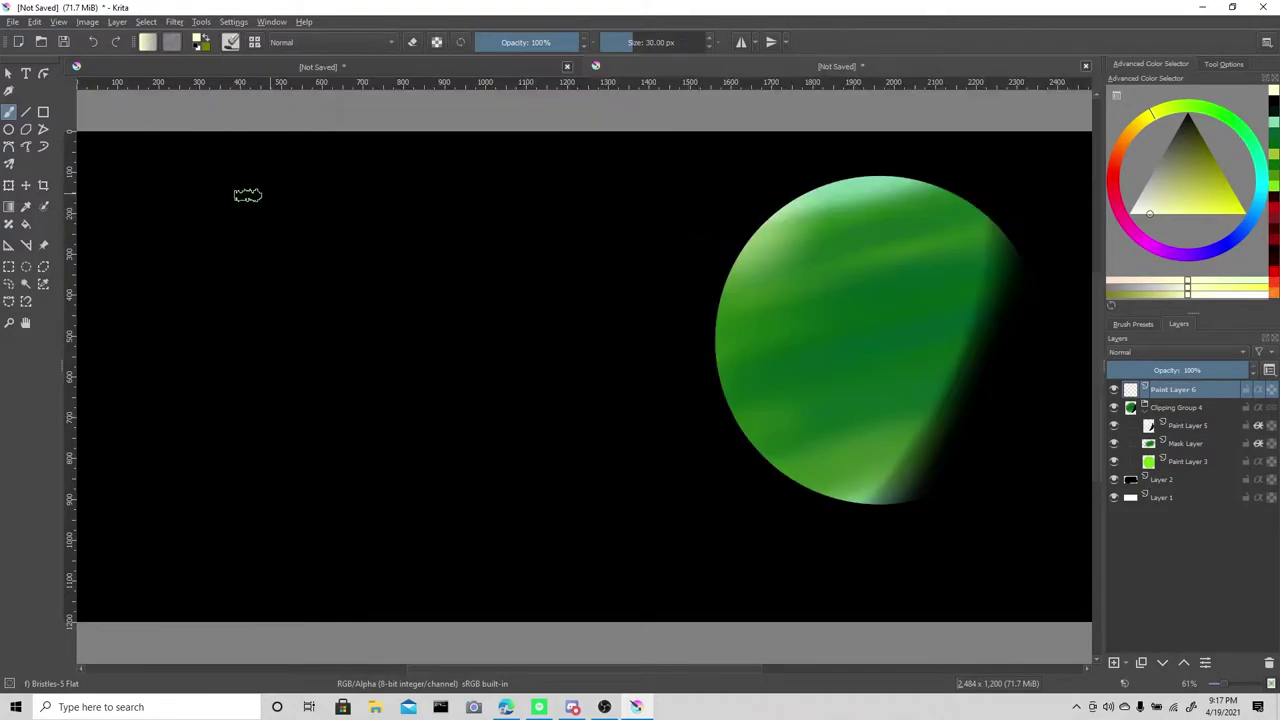
left_click(8, 129)
left_click_drag(240, 198, 600, 508)
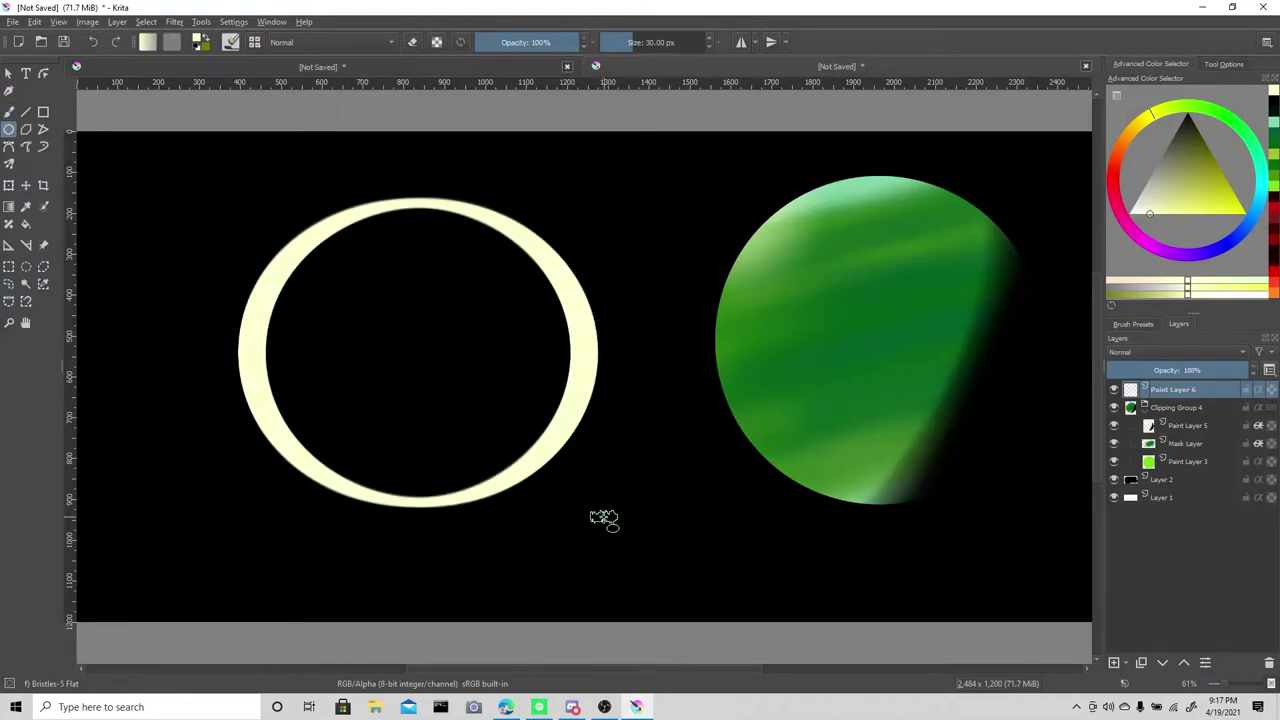
left_click(93, 42)
Switch to Charcoal Rock Soft, discard a trial ring, and set a dark green-cyan colour.
left_click(231, 42)
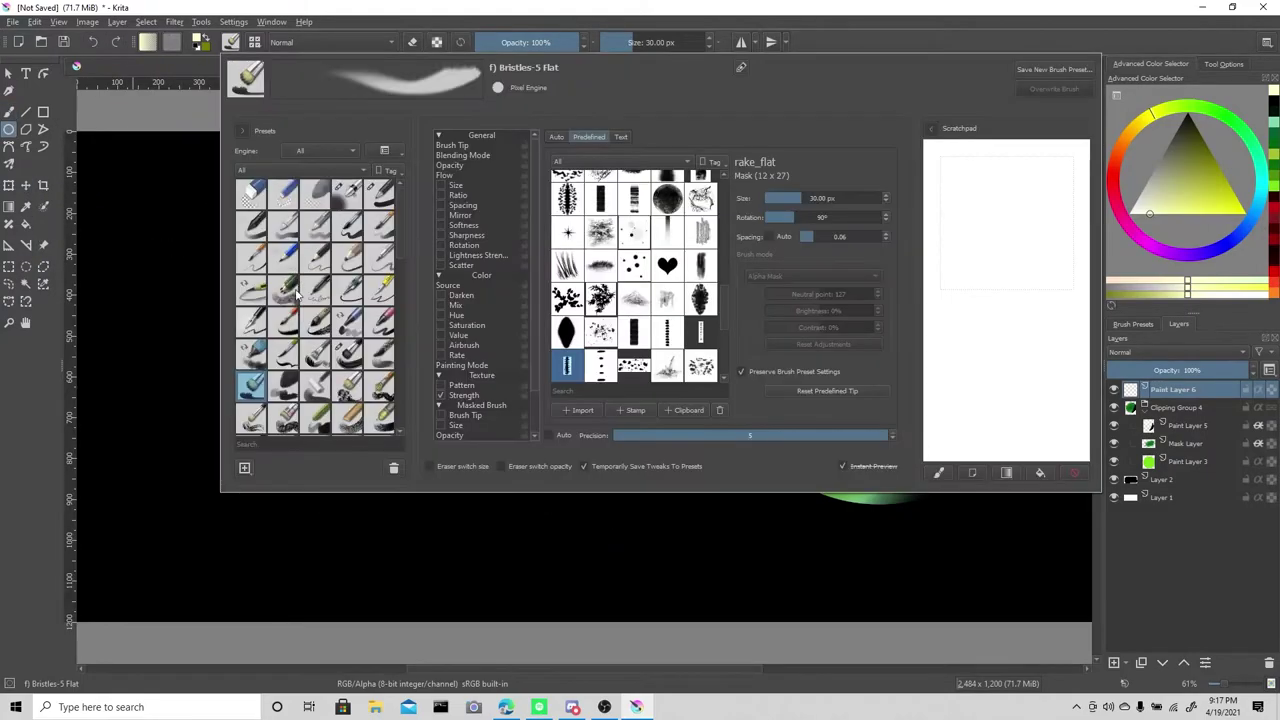
left_click(300, 250)
left_click(231, 42)
left_click_drag(226, 200, 588, 550)
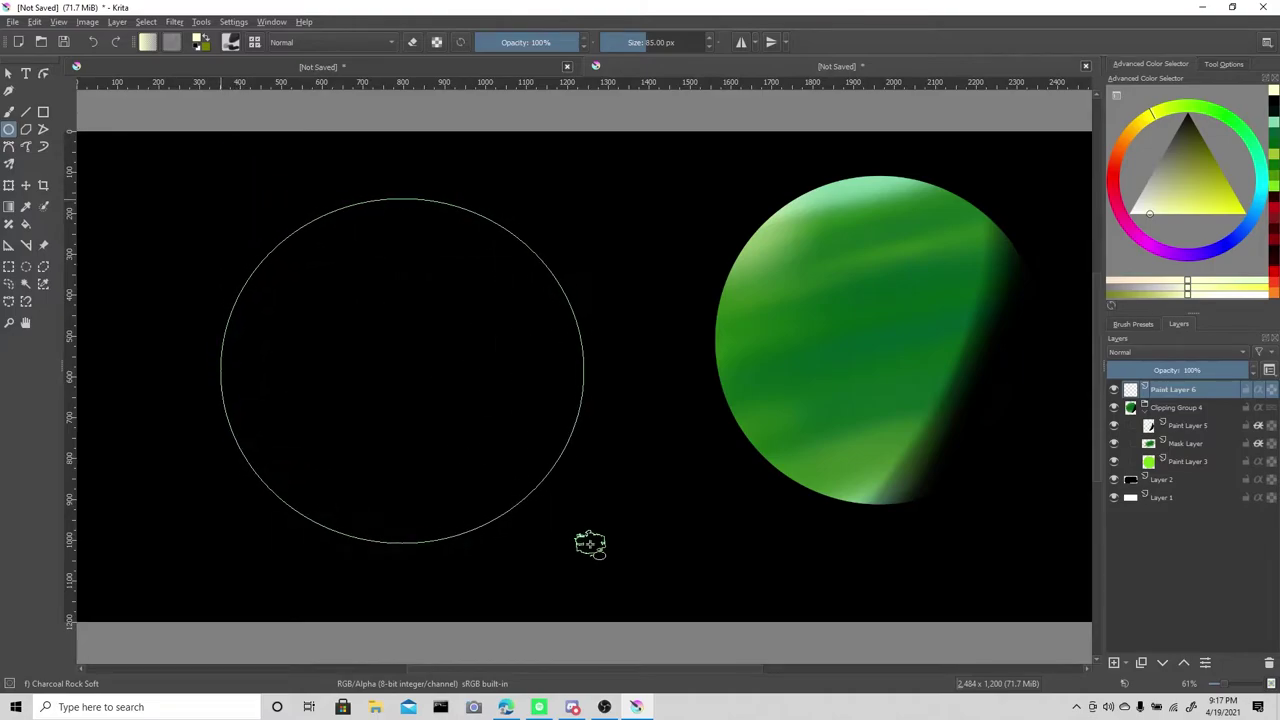
left_click(93, 42)
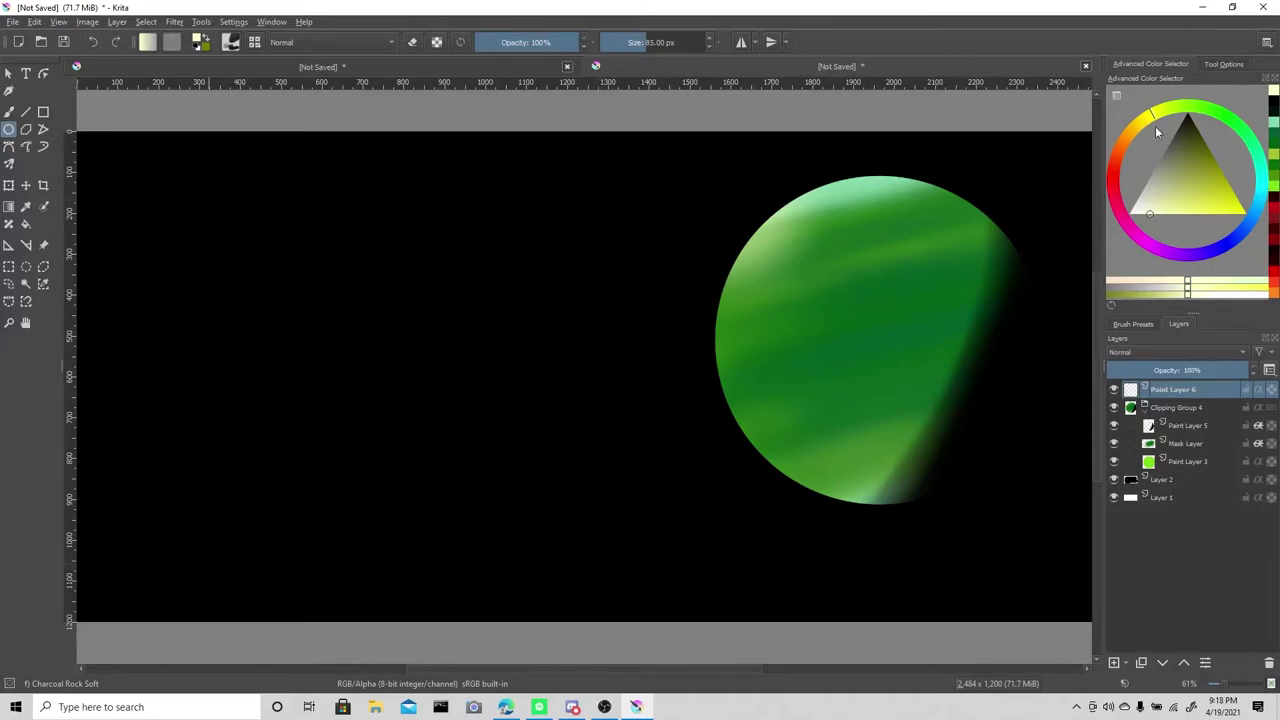
left_click_drag(1155, 126, 1196, 142)
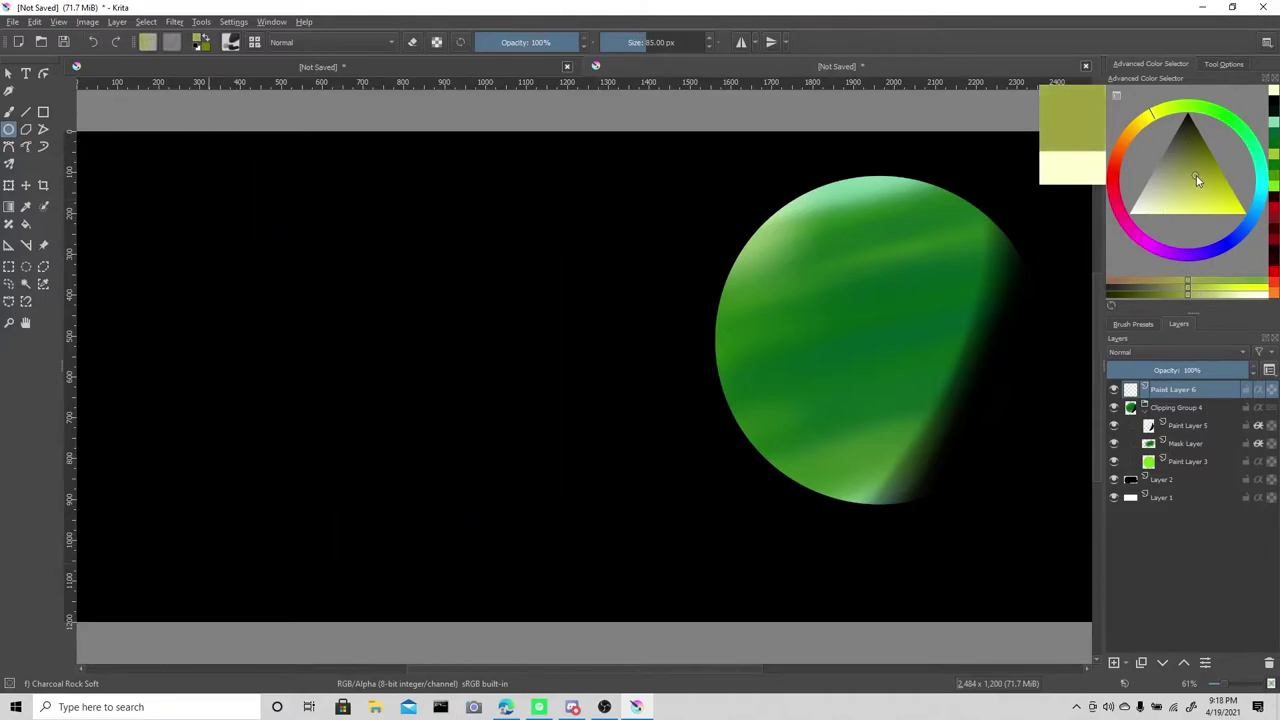
left_click(1257, 157)
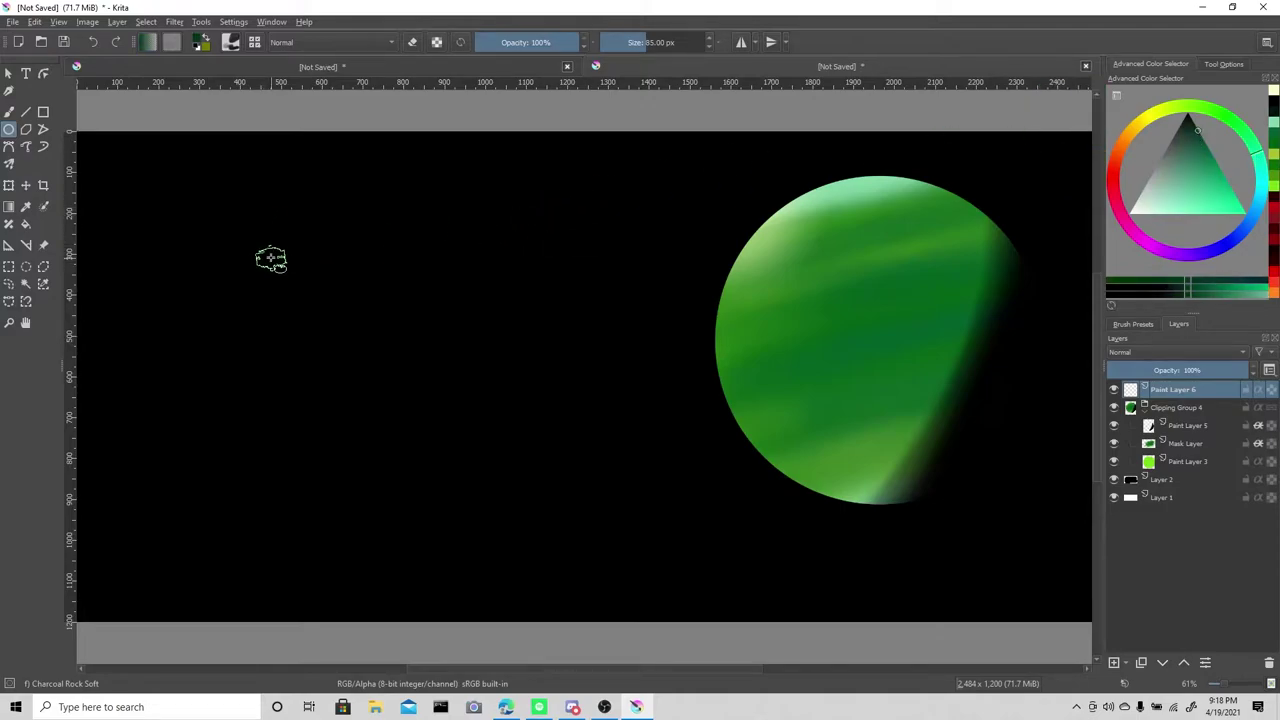
Draw a dark green ring ellipse left of the planet, replacing a discarded trial.
left_click_drag(267, 251, 622, 593)
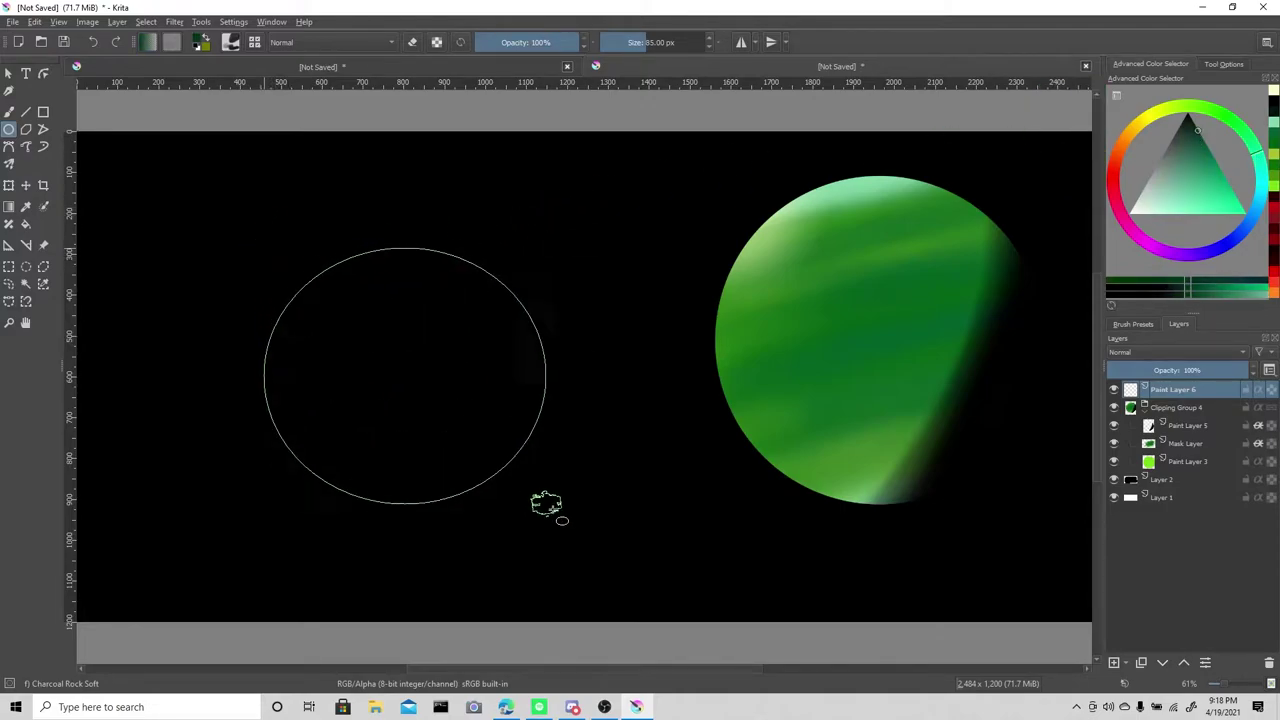
left_click(93, 42)
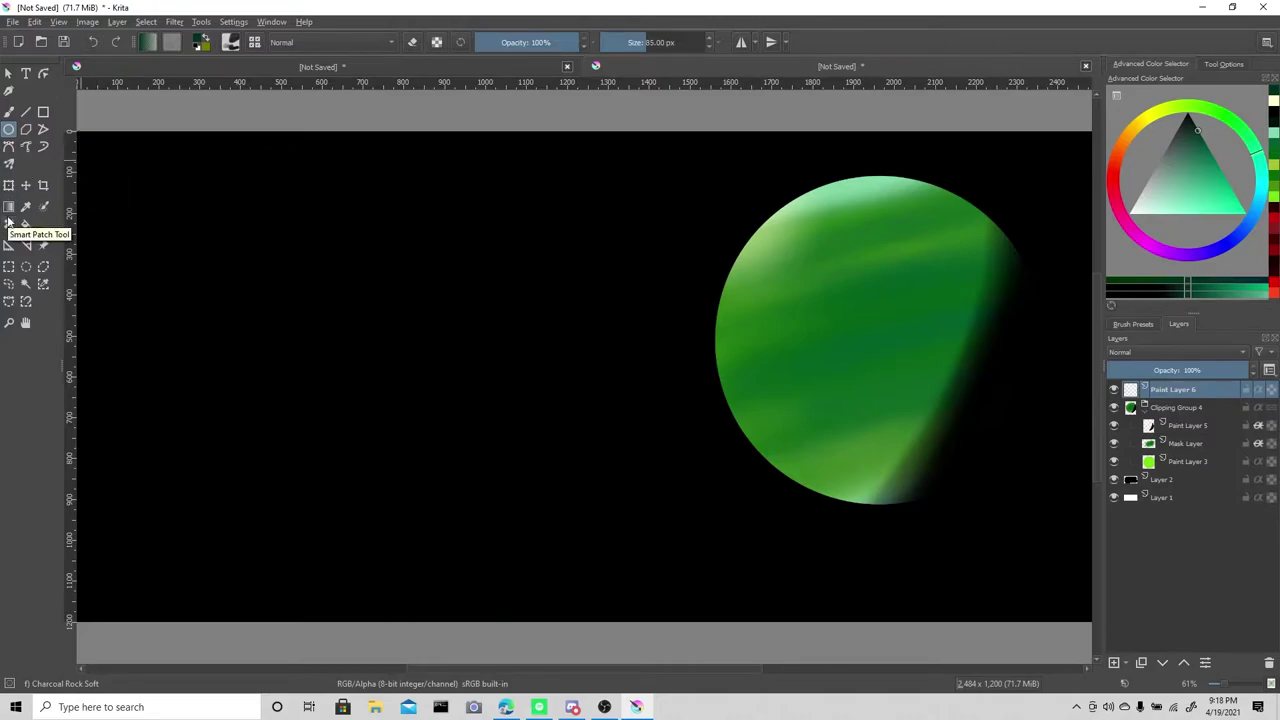
left_click_drag(285, 255, 615, 600)
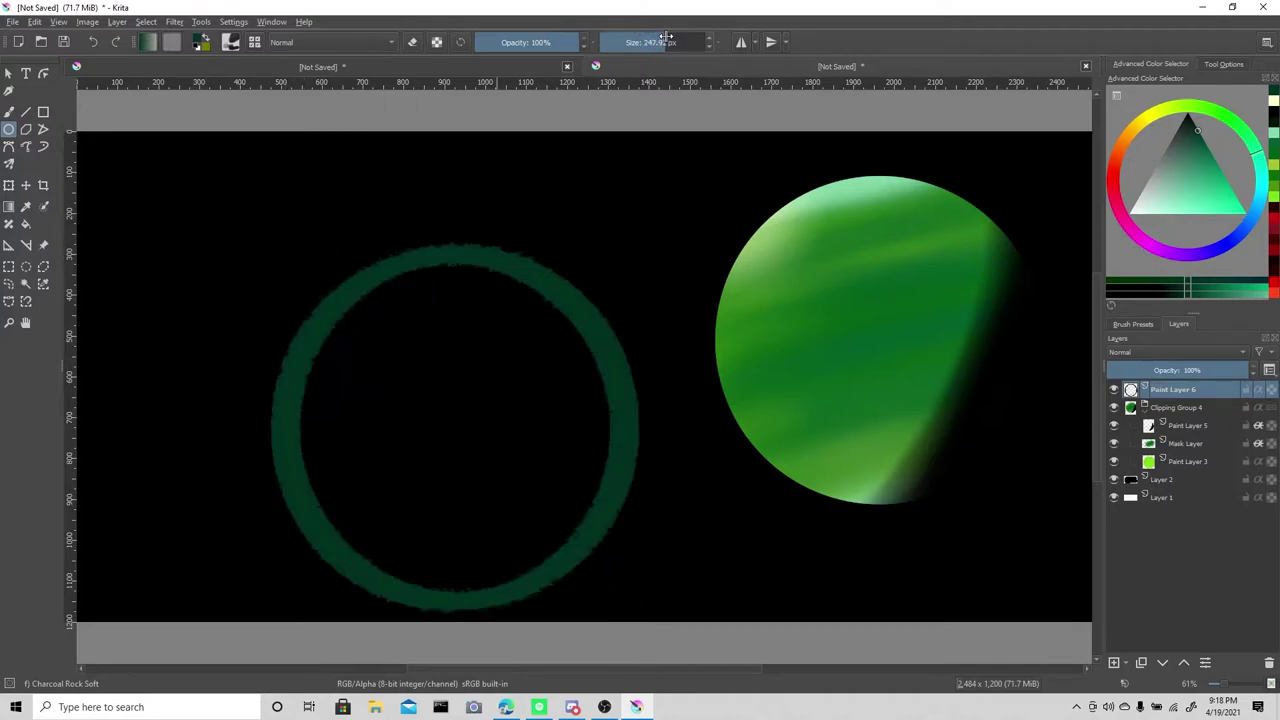
Draw a wider teal ring over the green one at about 79 px brush size.
left_click_drag(1257, 154, 1259, 190)
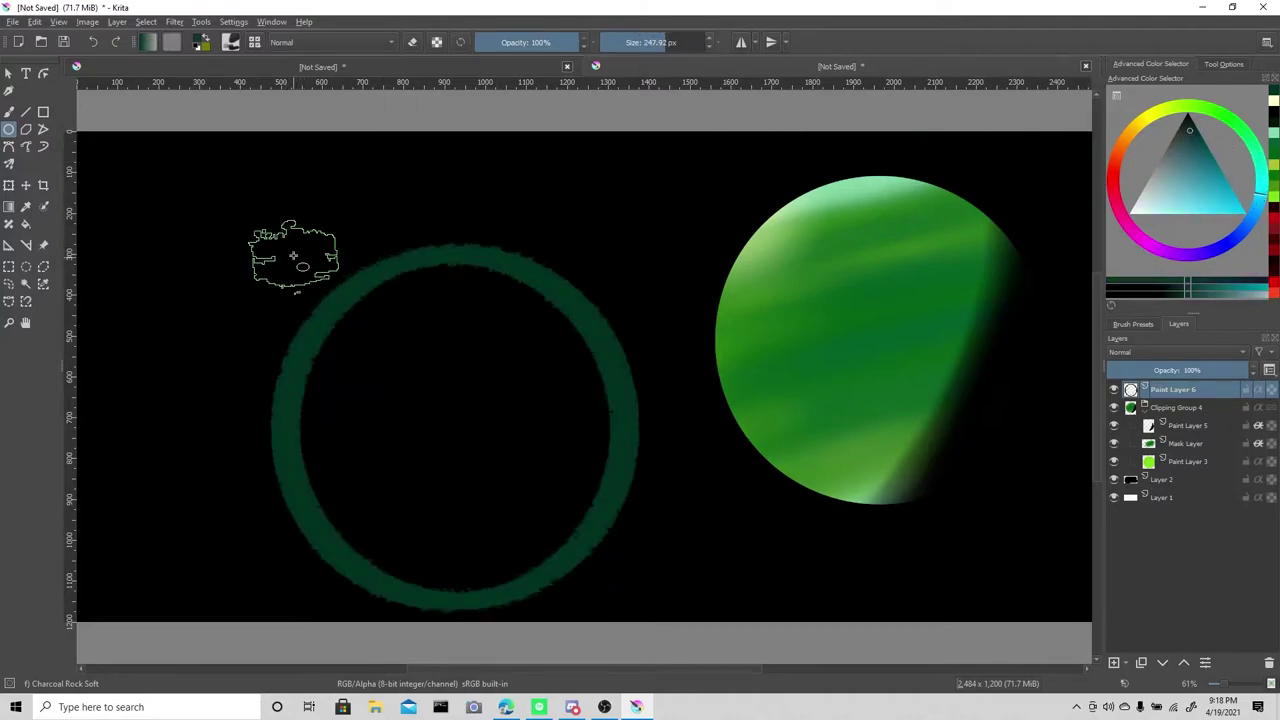
left_click_drag(293, 256, 620, 606)
left_click(93, 44)
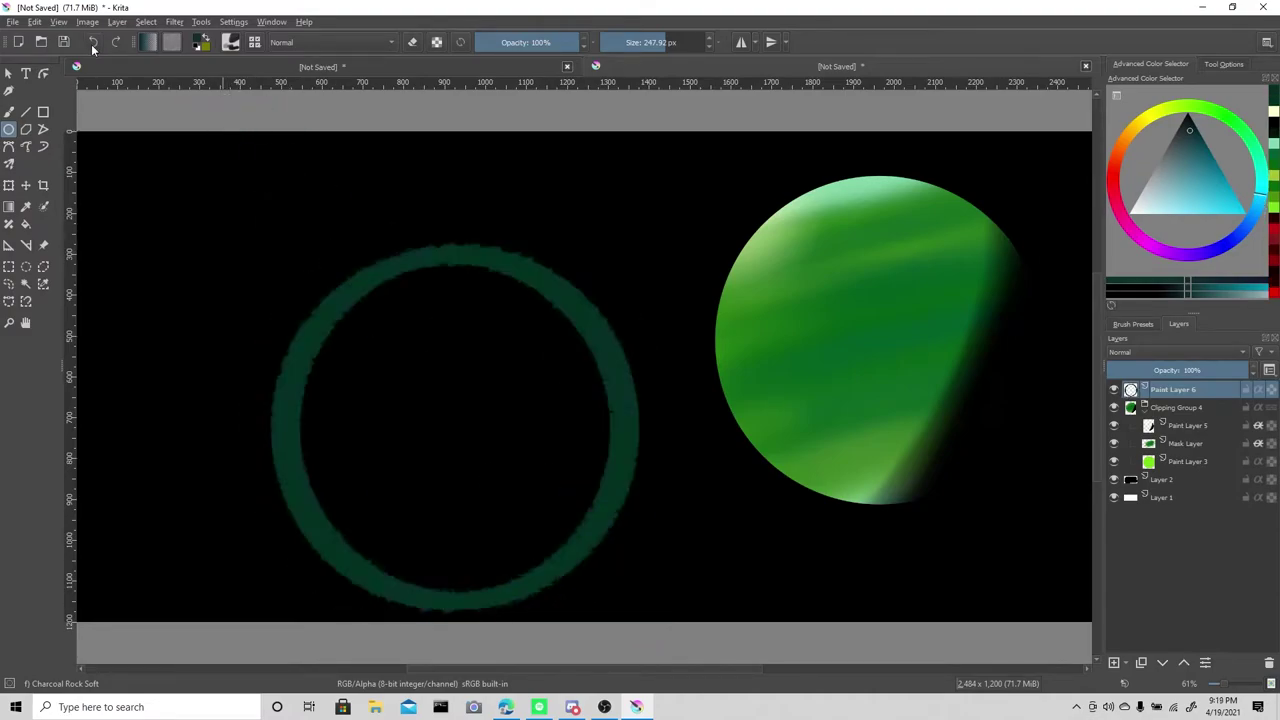
left_click(622, 41)
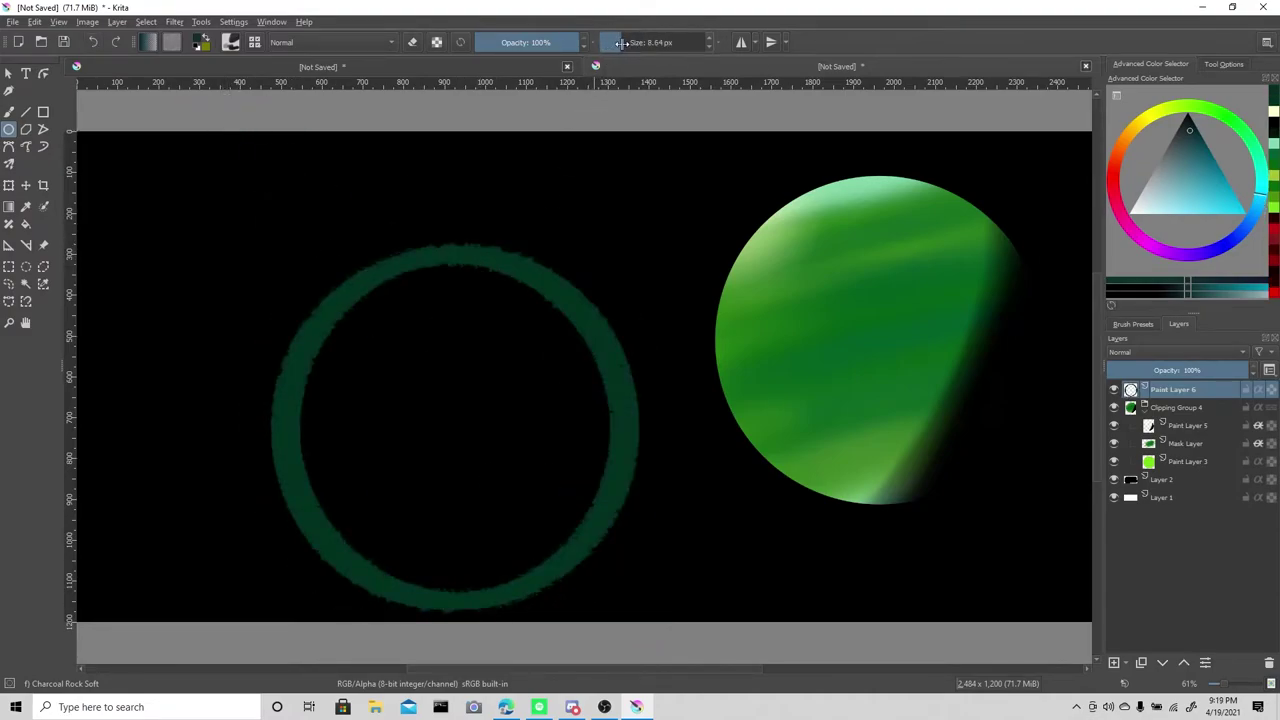
left_click_drag(292, 253, 620, 608)
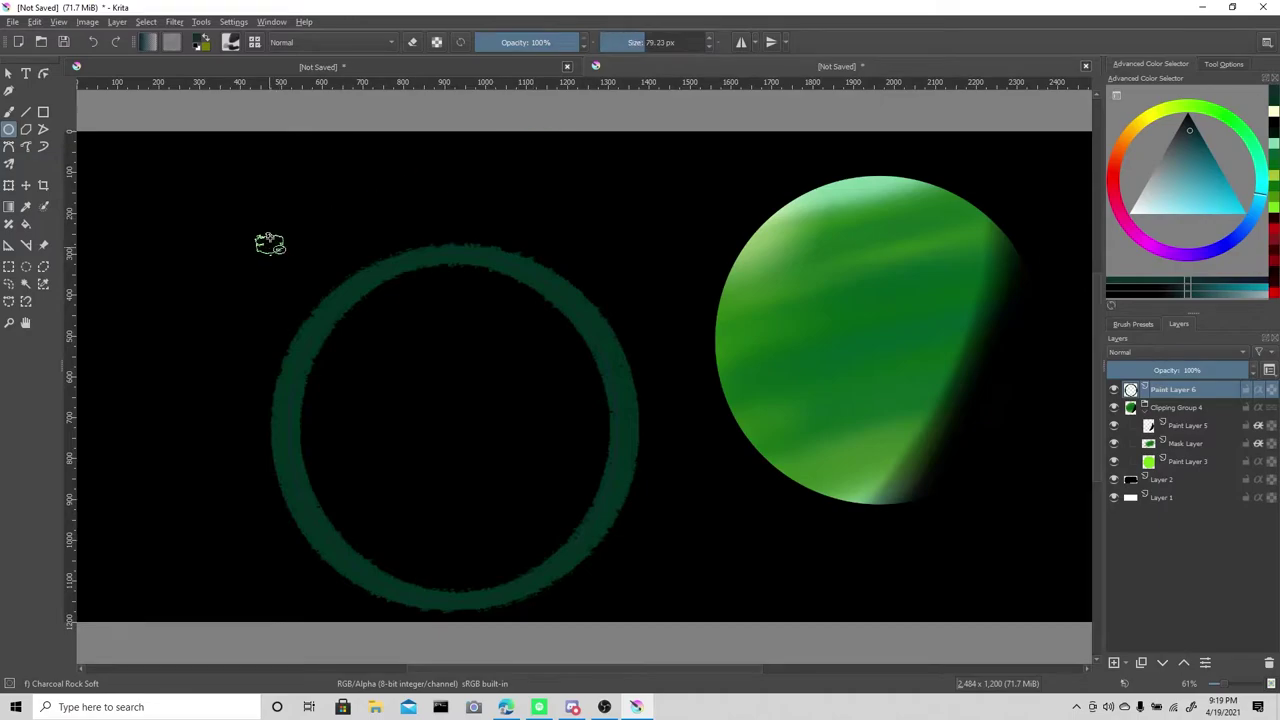
left_click_drag(268, 238, 640, 614)
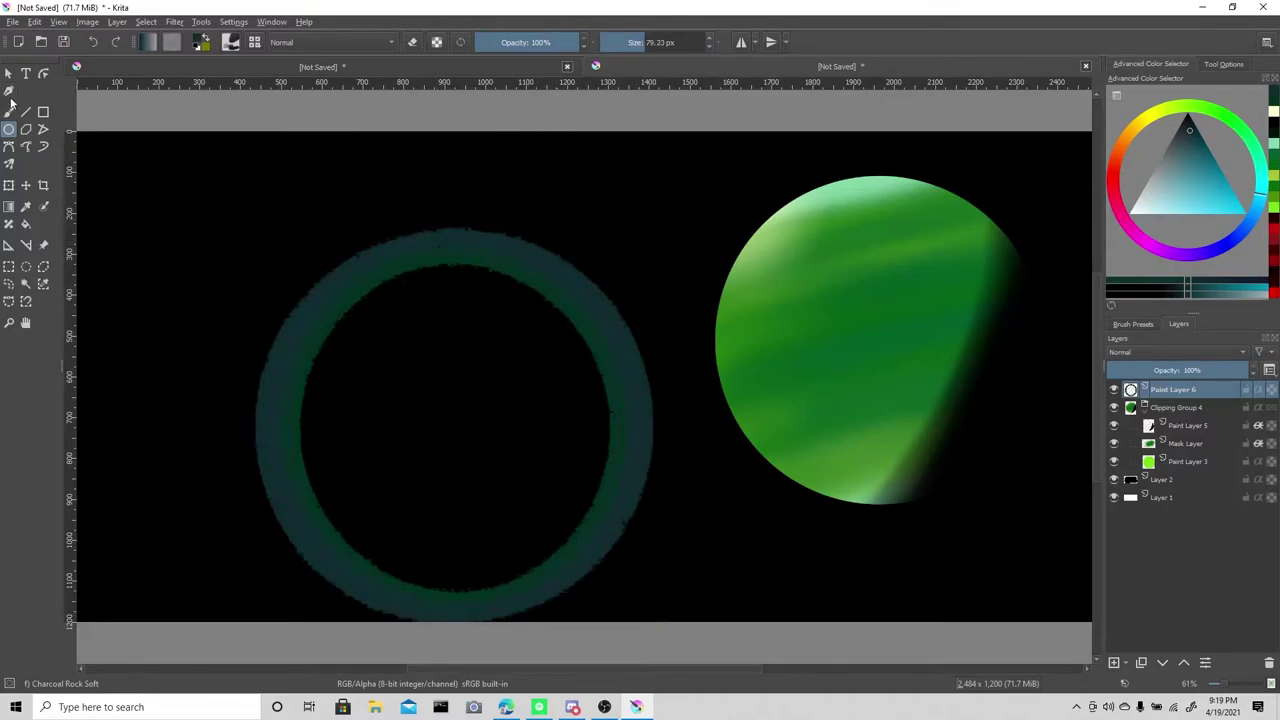
Select the ring freehand and move it onto the planet.
left_click(8, 76)
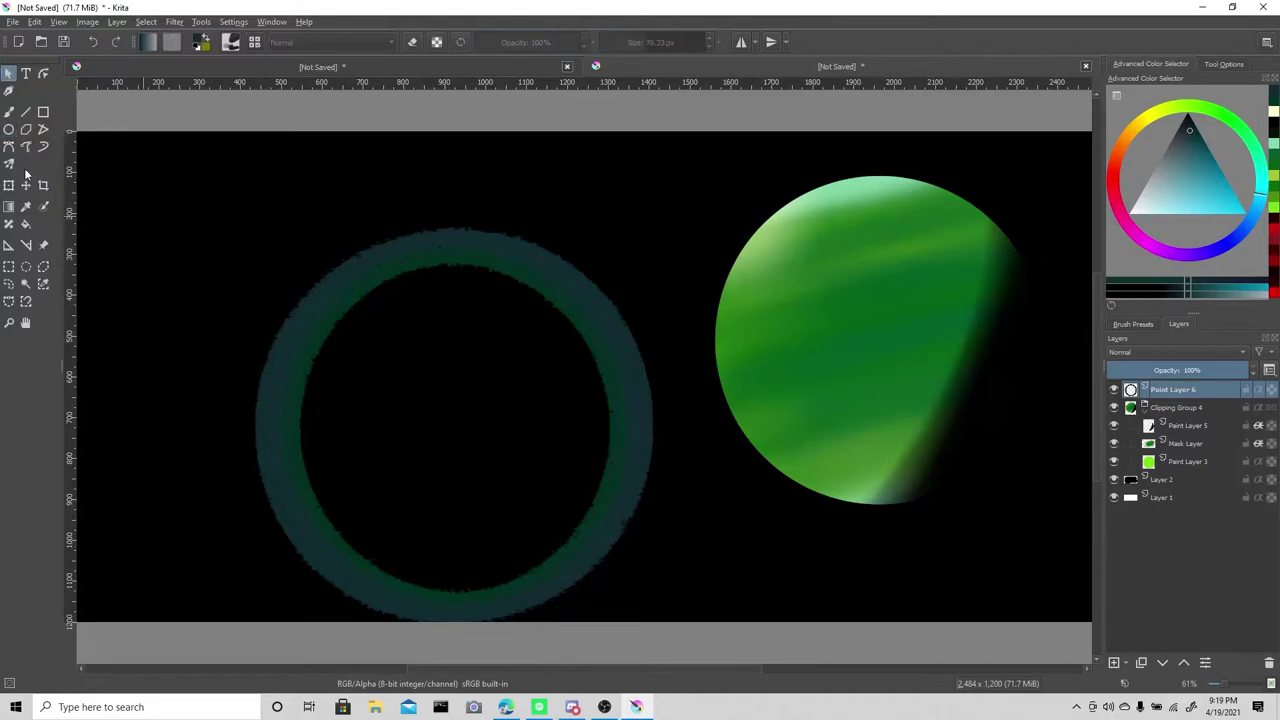
left_click_drag(197, 355, 592, 652)
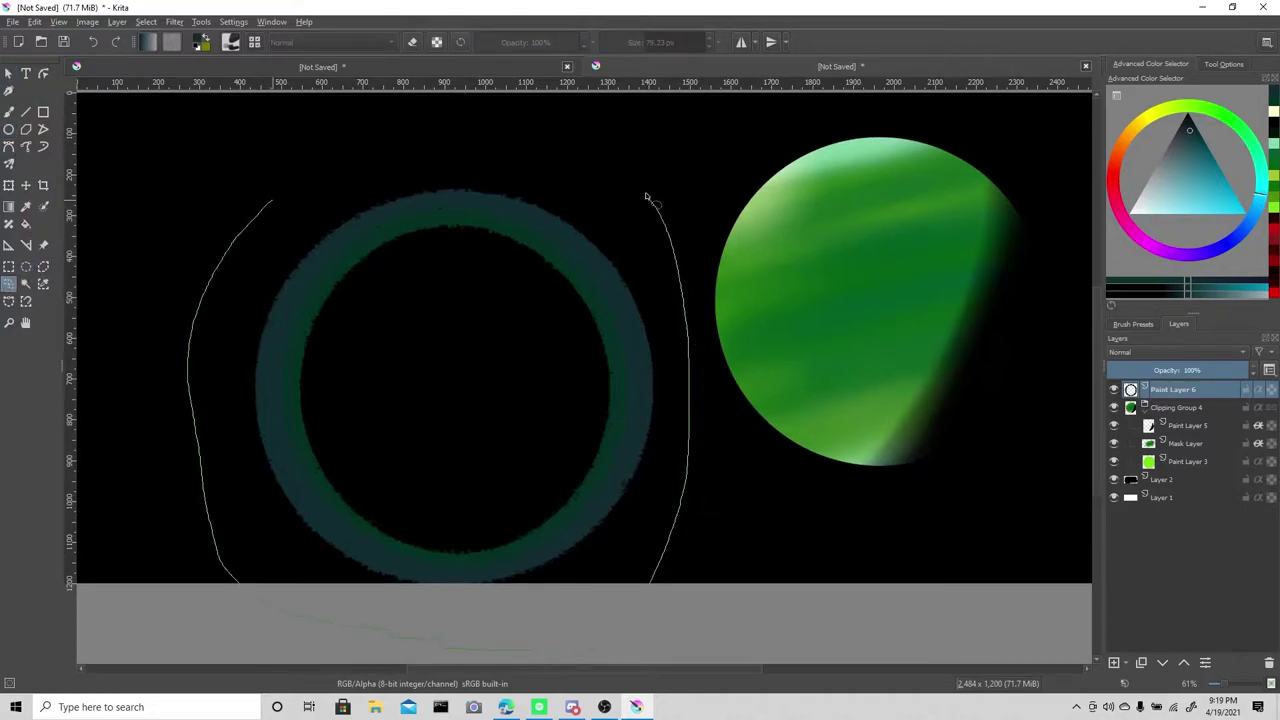
left_click_drag(645, 197, 566, 137)
key("ctrl+t")
left_click_drag(421, 358, 838, 278)
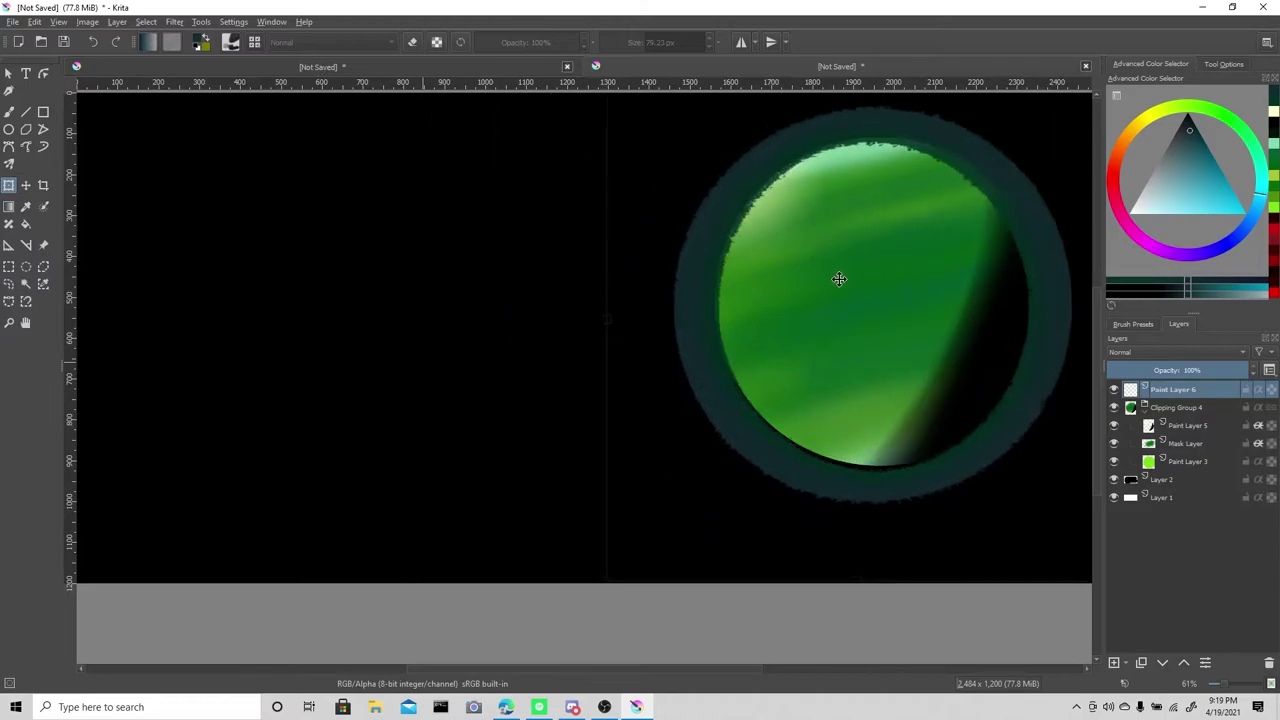
key("2")
Center the ring on the planet and tilt it with a perspective transform.
right_click(742, 366)
left_click(759, 387)
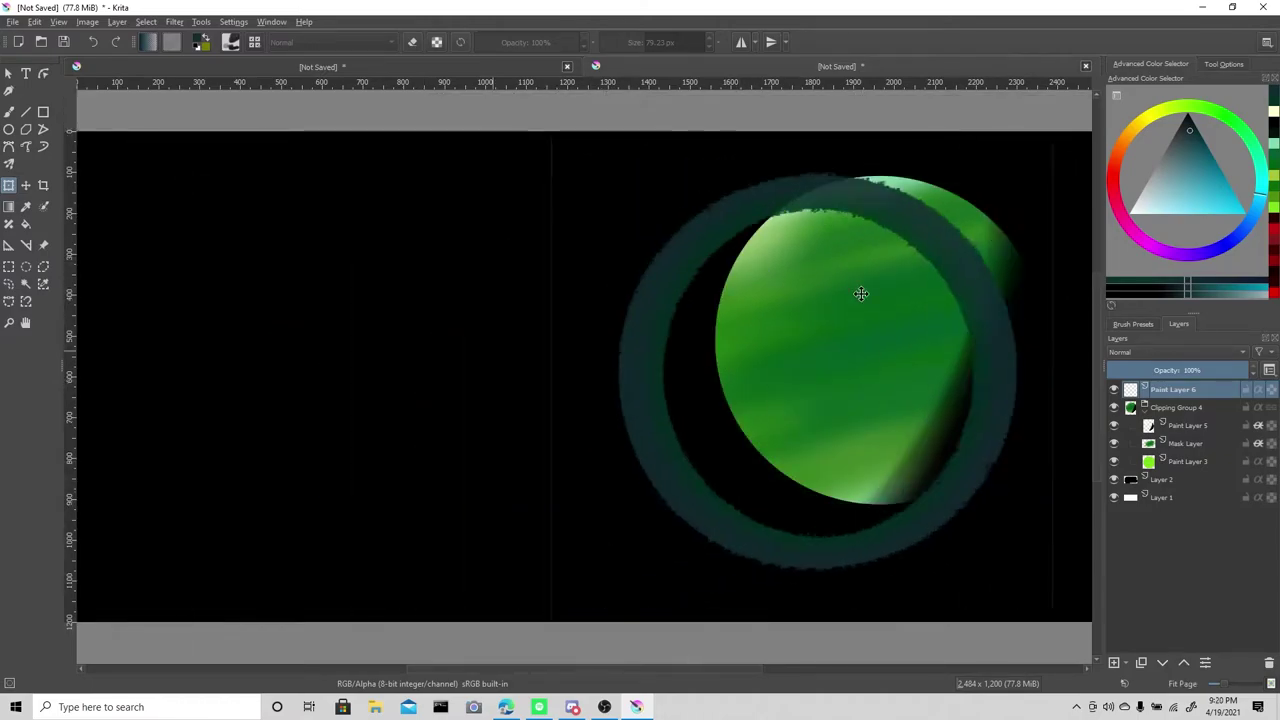
left_click_drag(861, 293, 914, 269)
mouse_move(591, 114)
left_mouse_down()
mouse_move(757, 351)
mouse_move(731, 337)
mouse_move(786, 340)
mouse_move(586, 528)
mouse_move(386, 674)
mouse_move(612, 465)
mouse_move(749, 457)
mouse_move(663, 500)
mouse_move(846, 491)
mouse_move(720, 541)
mouse_move(366, 629)
mouse_move(771, 429)
mouse_move(823, 420)
mouse_move(811, 411)
left_mouse_up()
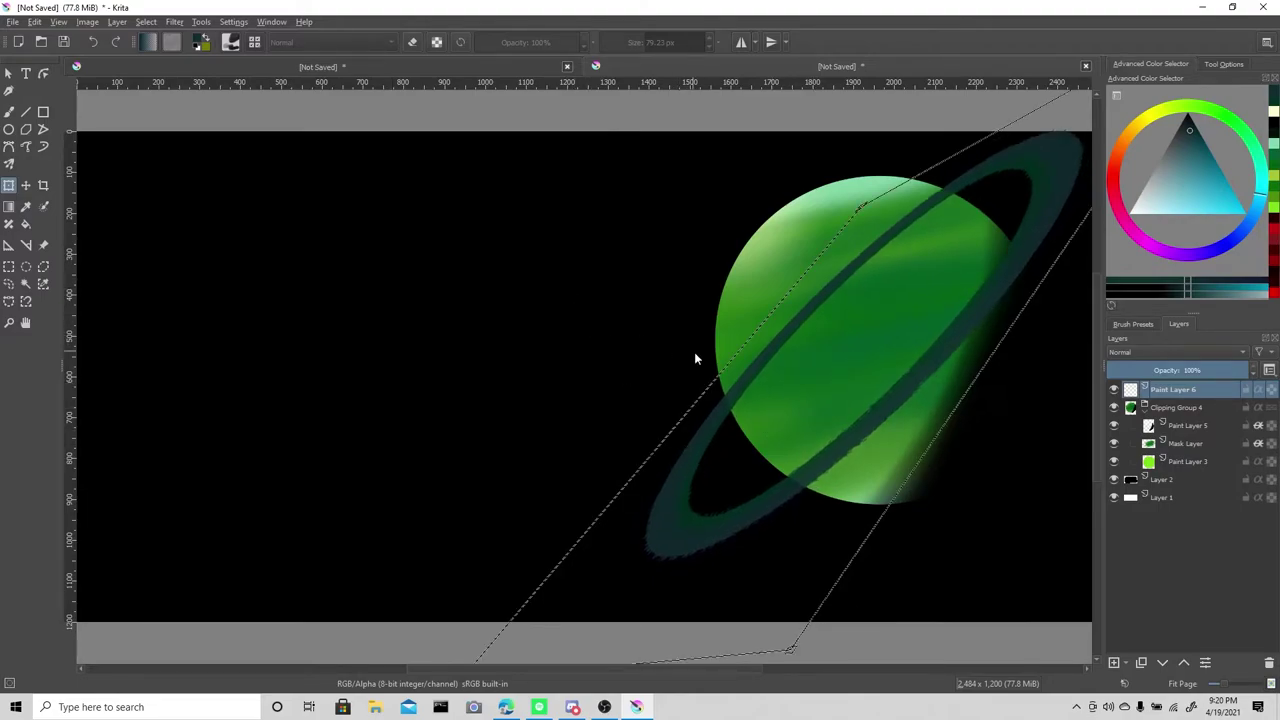
left_click_drag(696, 358, 706, 364)
right_click(758, 397)
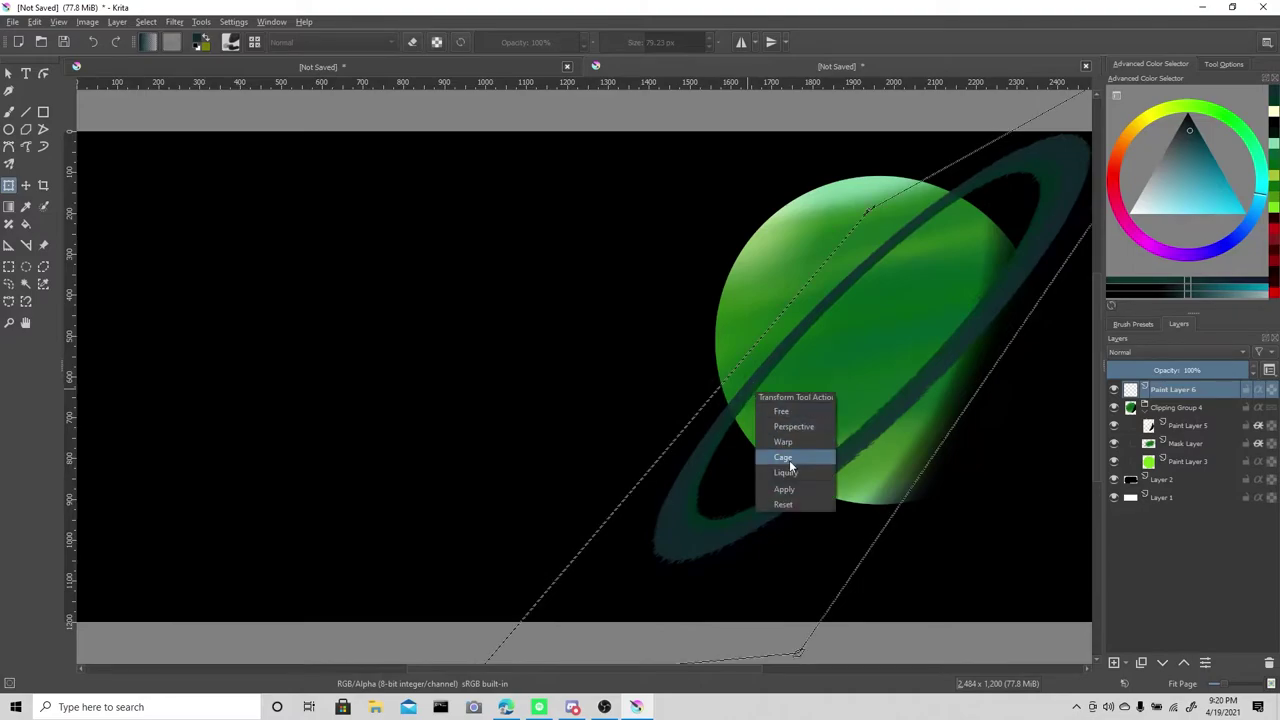
left_click(784, 489)
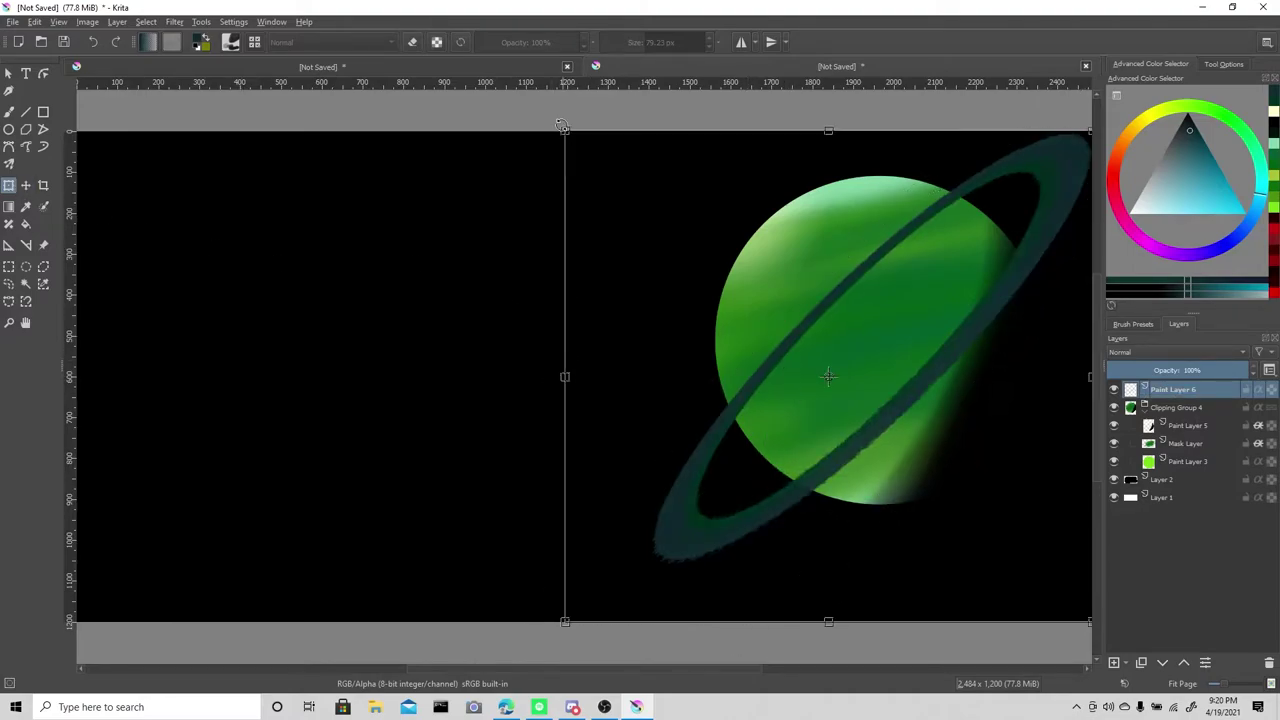
Stretch the ring diagonally across the planet, rotate it steeper, and apply.
mouse_move(562, 127)
left_mouse_down()
mouse_move(516, 347)
mouse_move(779, 318)
left_mouse_up()
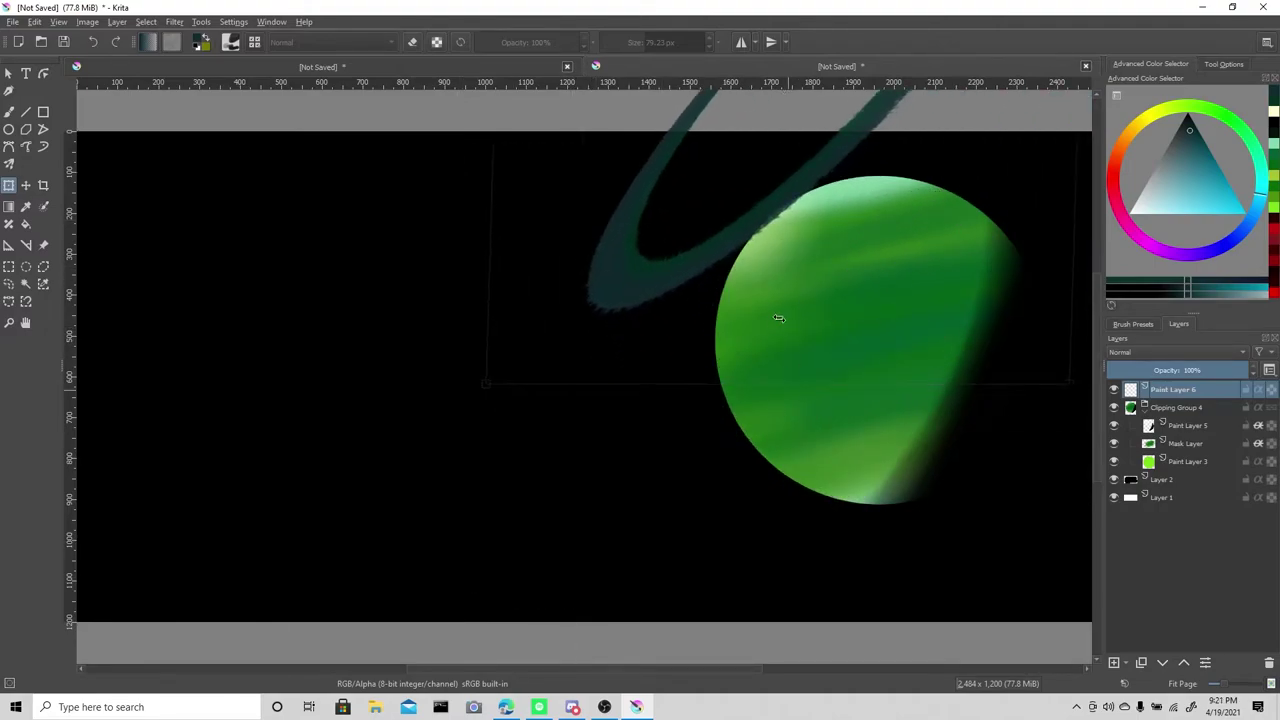
mouse_move(777, 371)
left_mouse_down()
mouse_move(737, 443)
mouse_move(443, 357)
mouse_move(373, 546)
left_mouse_up()
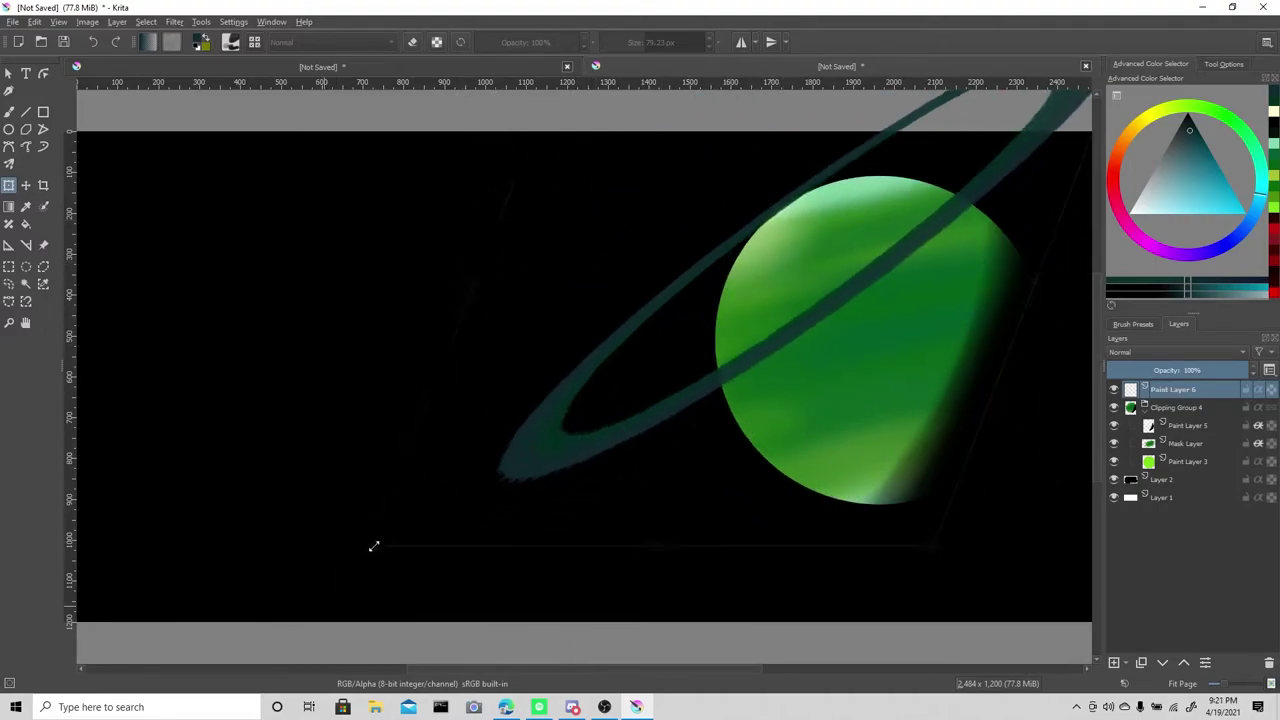
key("ctrl+z")
key("ctrl+z")
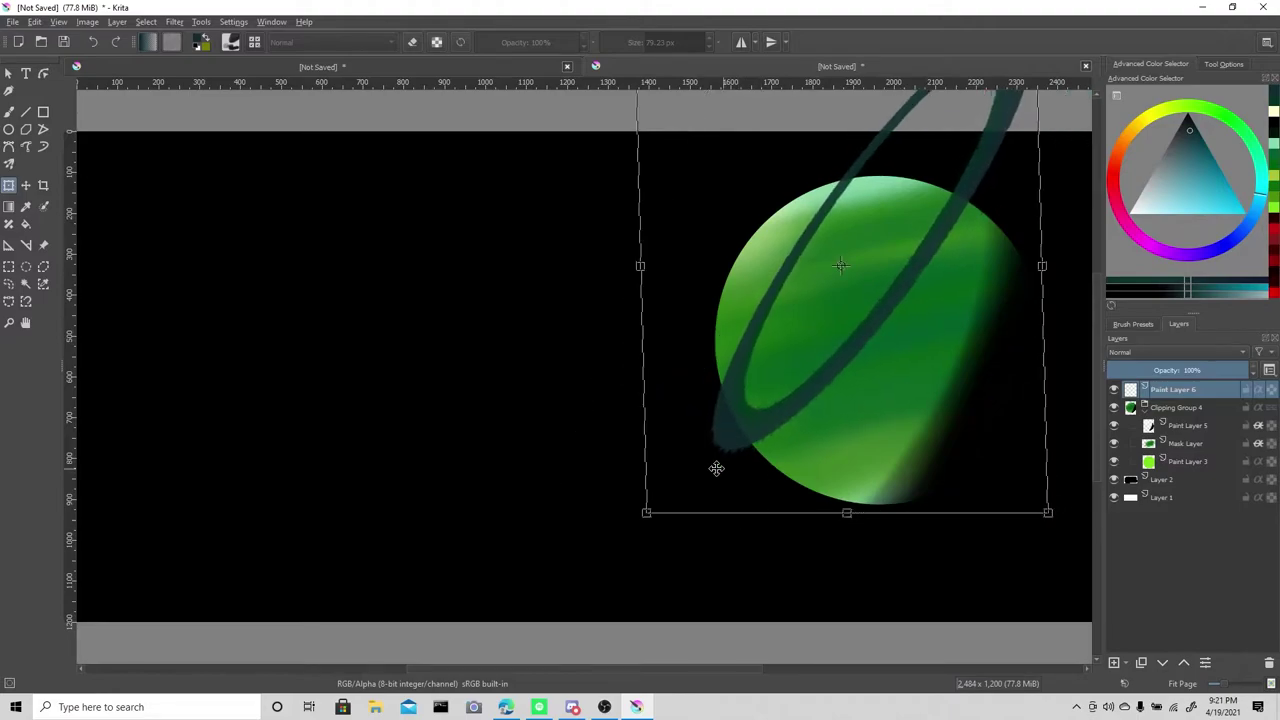
key("ctrl+shift+z")
key("ctrl+shift+z")
key("ctrl+shift+z")
key("ctrl+shift+z")
key("ctrl+shift+z")
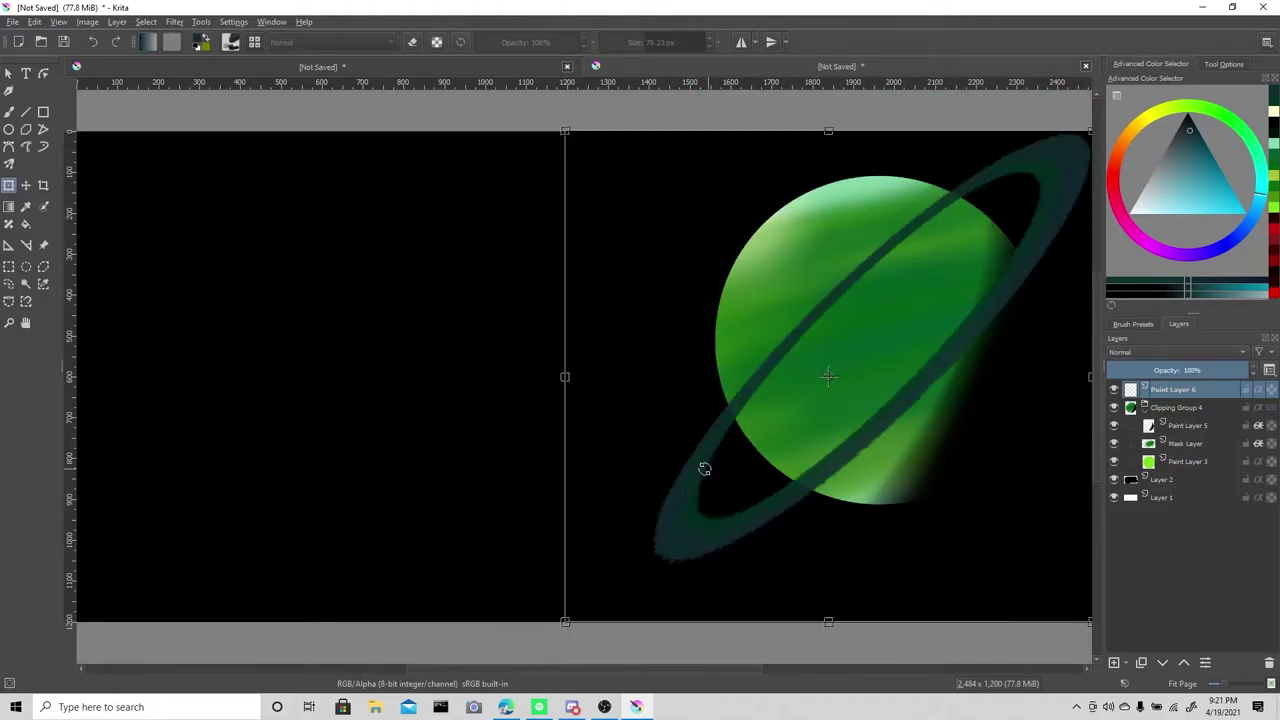
key("ctrl+z")
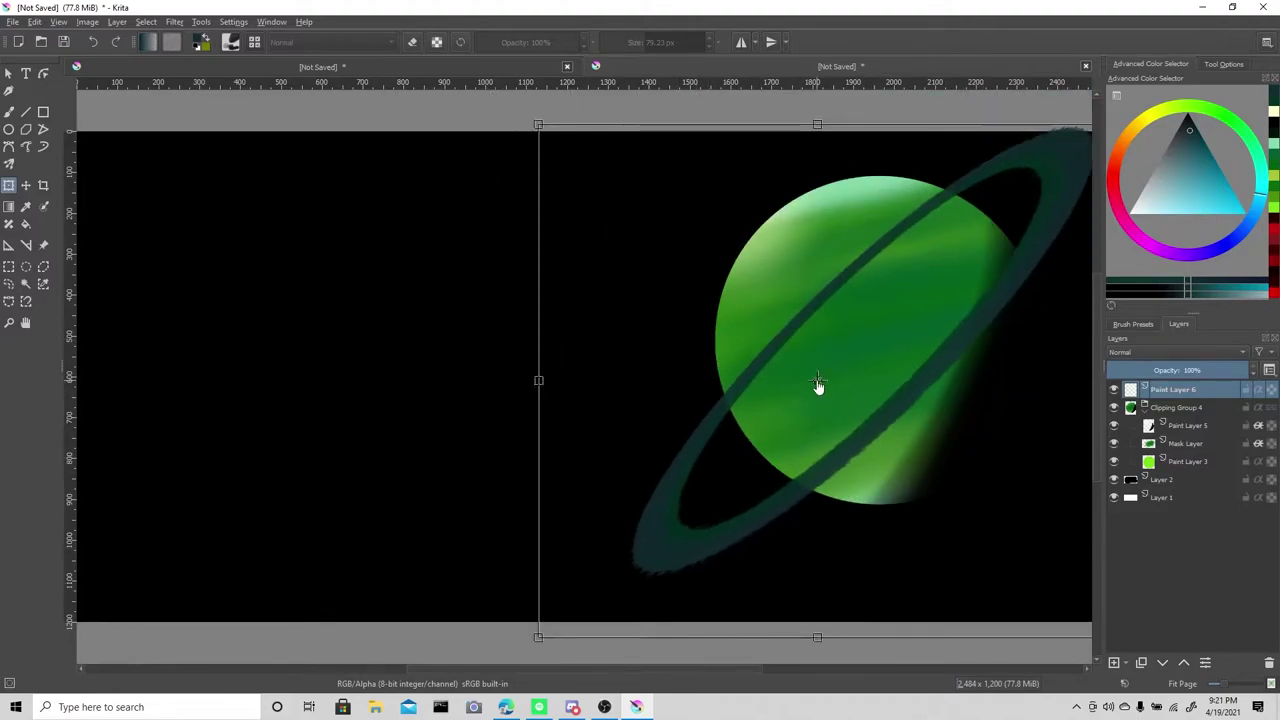
left_click_drag(537, 112, 560, 199)
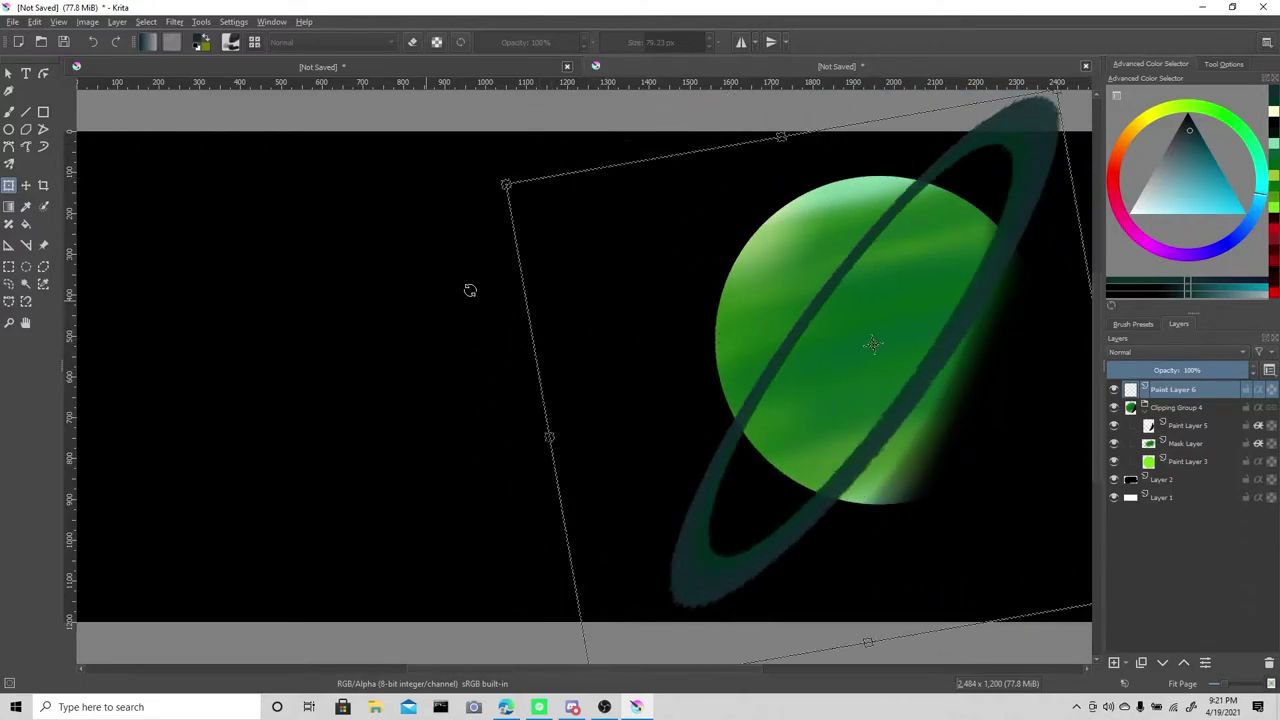
right_click(666, 279)
left_click(735, 378)
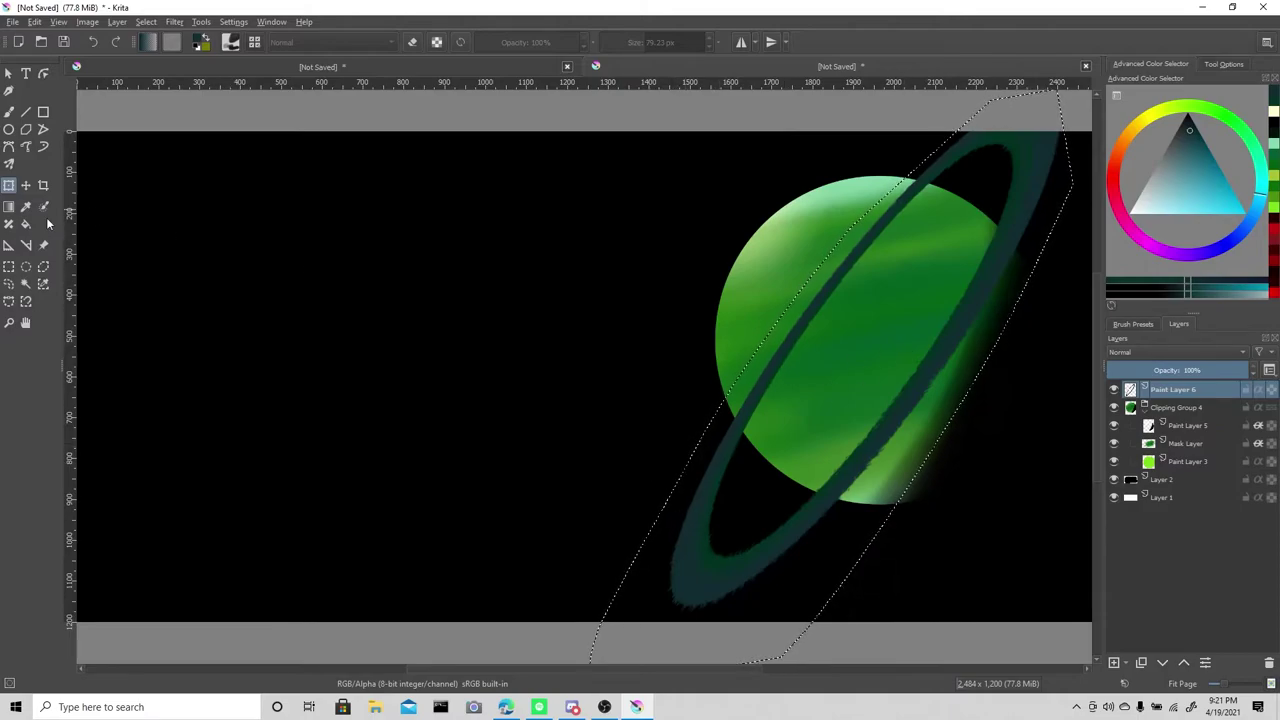
Re-enter the transform on the ring and commit its final tilted placement.
key("ctrl+t")
left_click(8, 185)
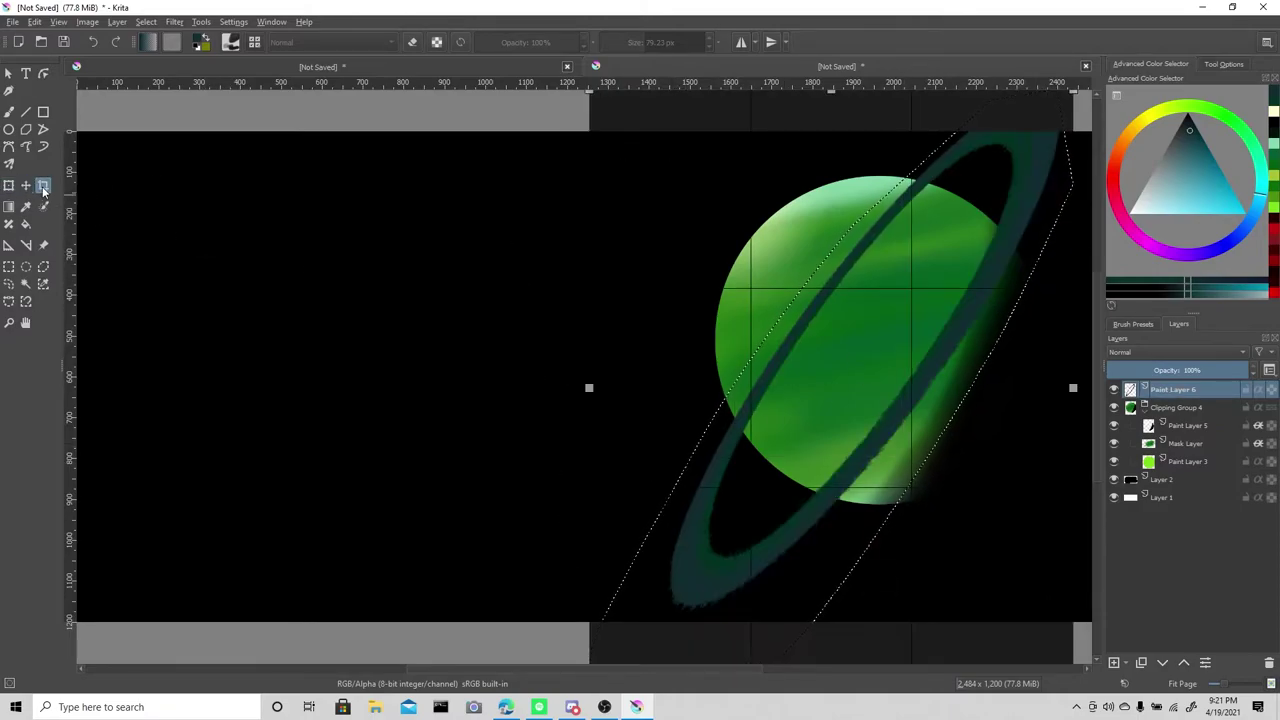
key("j")
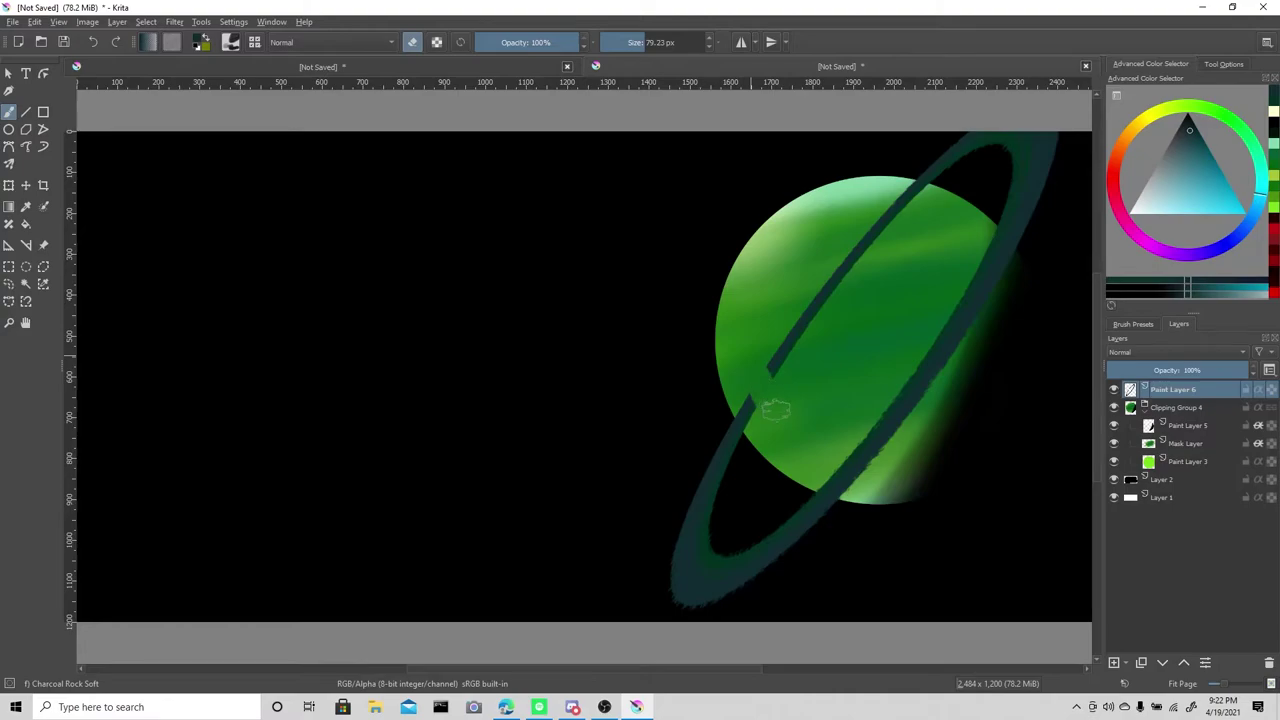
Erase the ring bands over the planet's face with the Basic-1 brush in eraser mode.
left_click(230, 42)
left_click(394, 194)
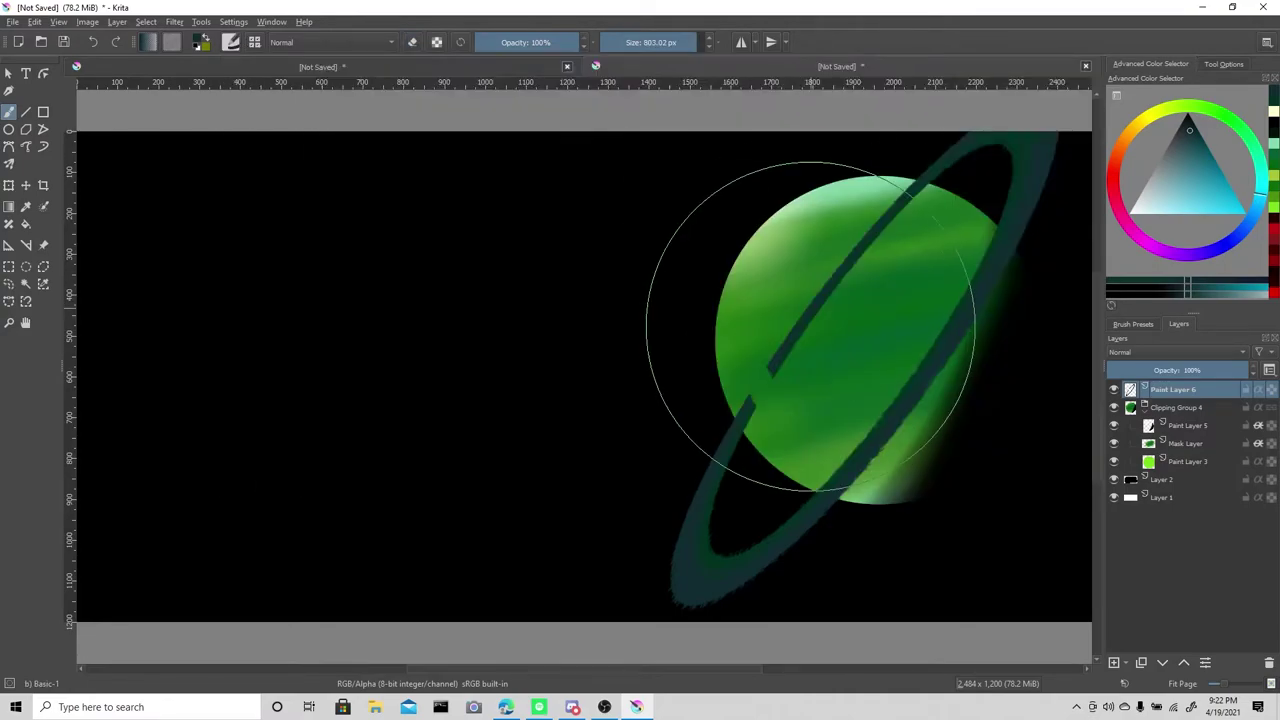
left_click(878, 303)
key("ctrl+z")
left_click(412, 43)
left_click_drag(880, 300, 850, 350)
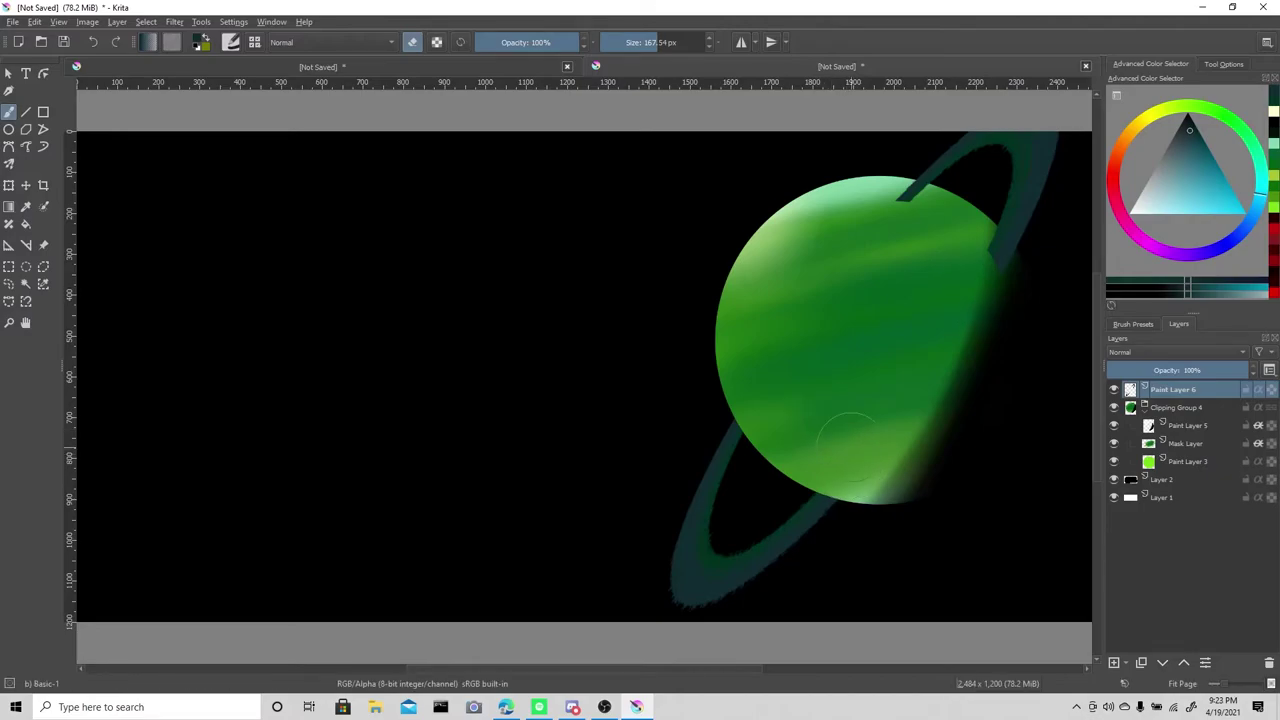
left_click_drag(990, 355, 986, 290)
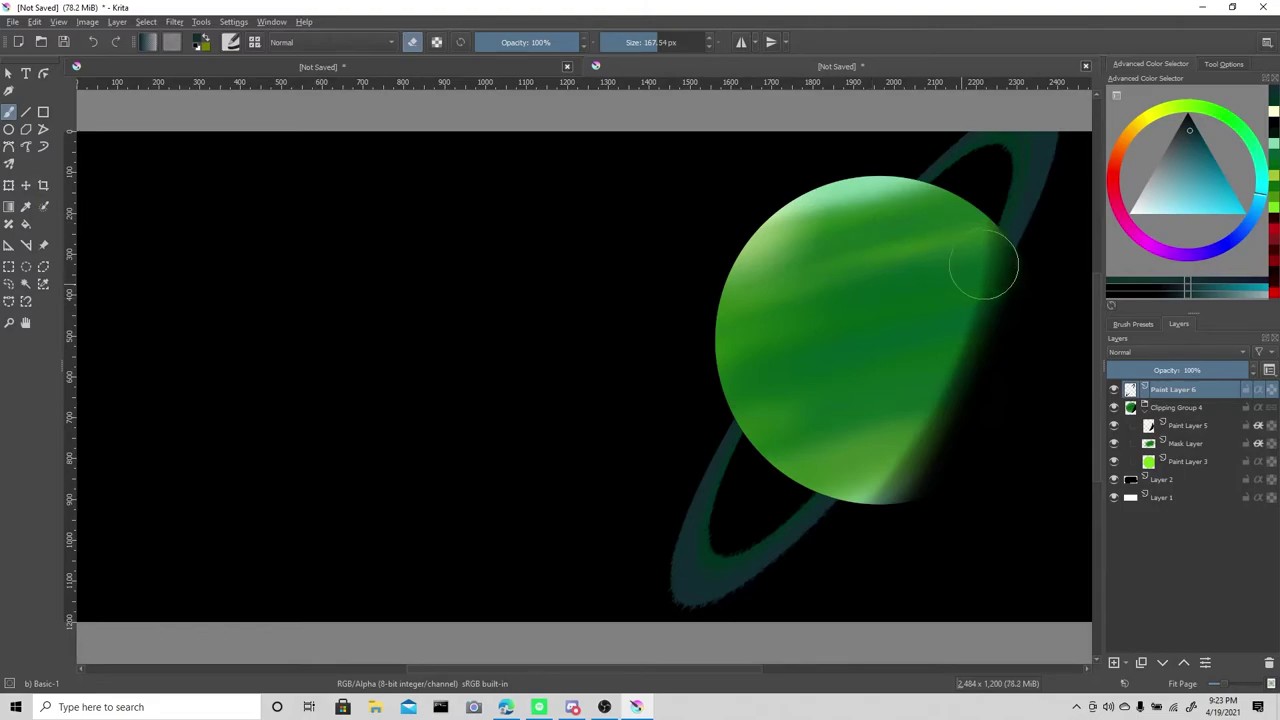
right_click(1204, 390)
mouse_move(1077, 600)
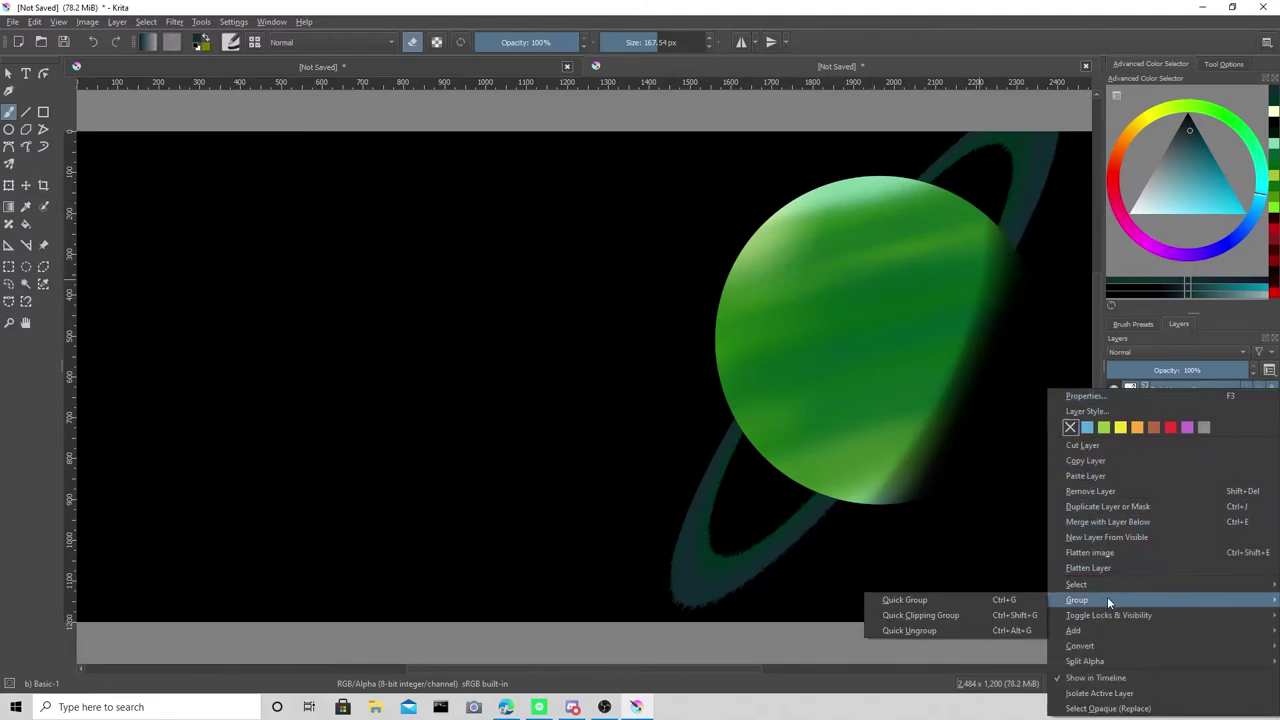
Try clipping the ring layer into a masked group with soft airbrushing, then undo it.
left_click(960, 615)
left_click(230, 43)
left_click(337, 192)
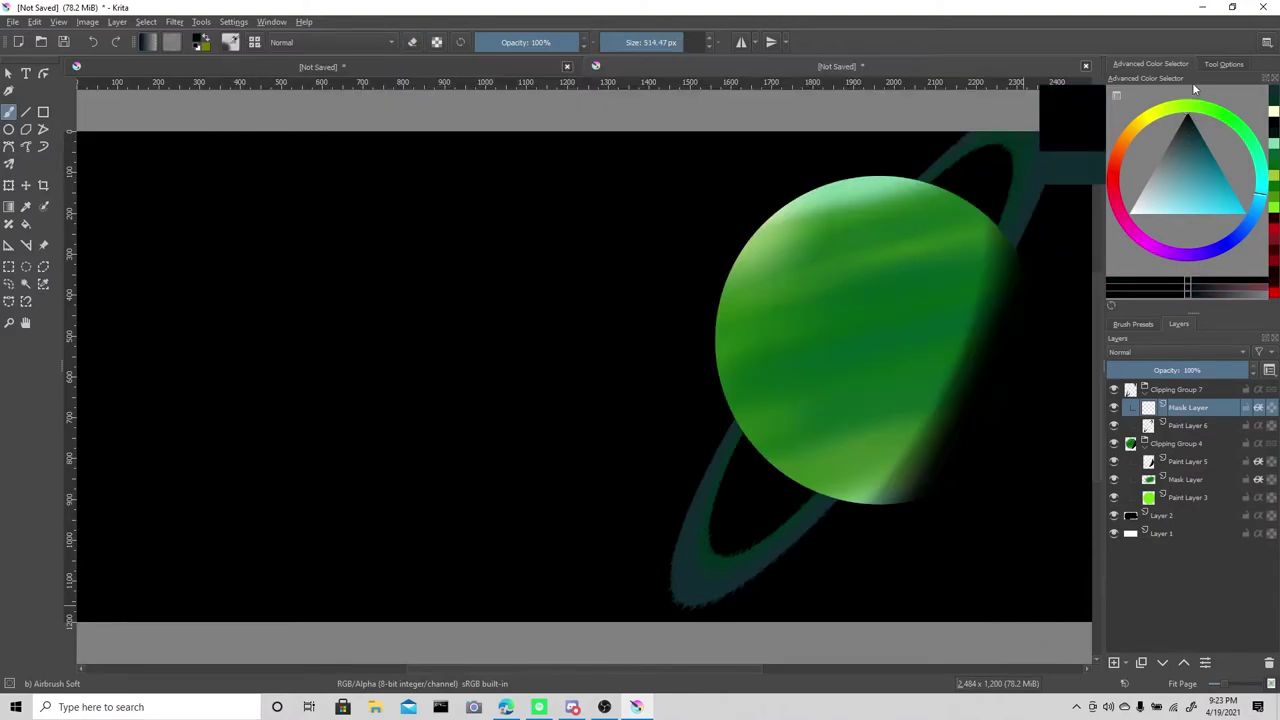
mouse_move(995, 255)
left_mouse_down()
mouse_move(971, 386)
mouse_move(963, 377)
left_mouse_up()
left_click(93, 41)
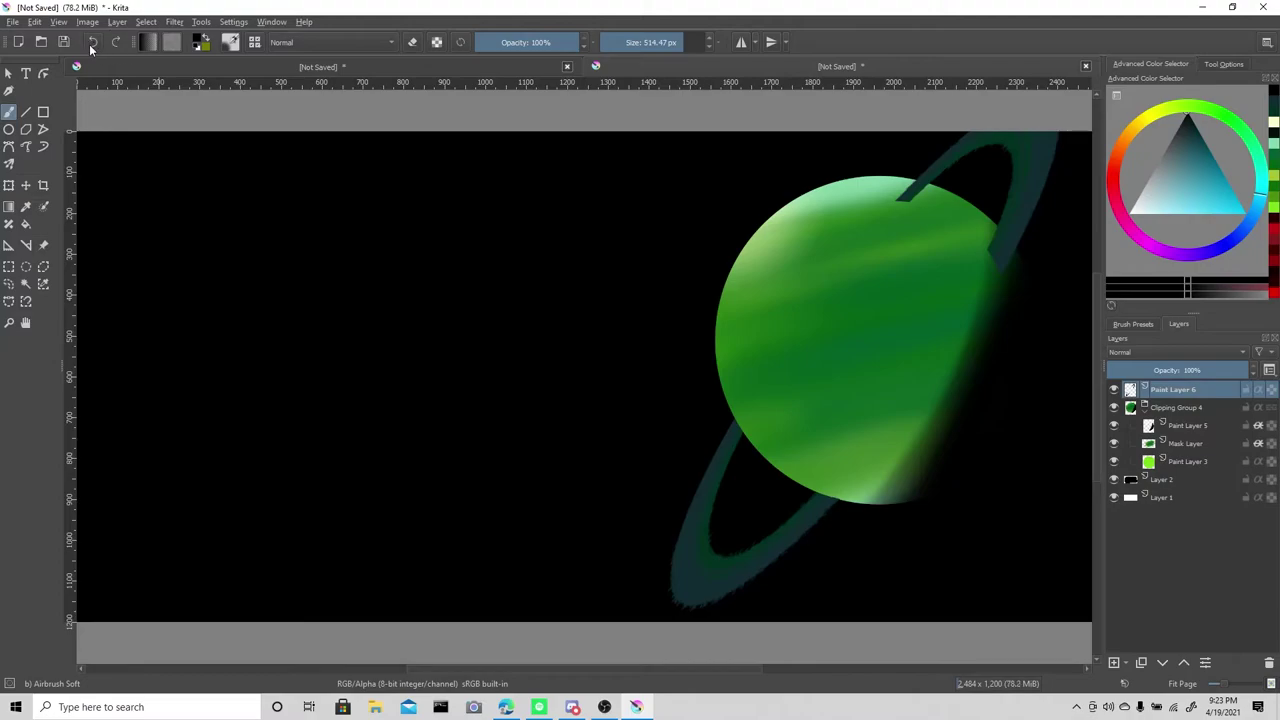
Erase the ring's far band over the planet with the Basic-1 brush in eraser mode.
left_click(230, 43)
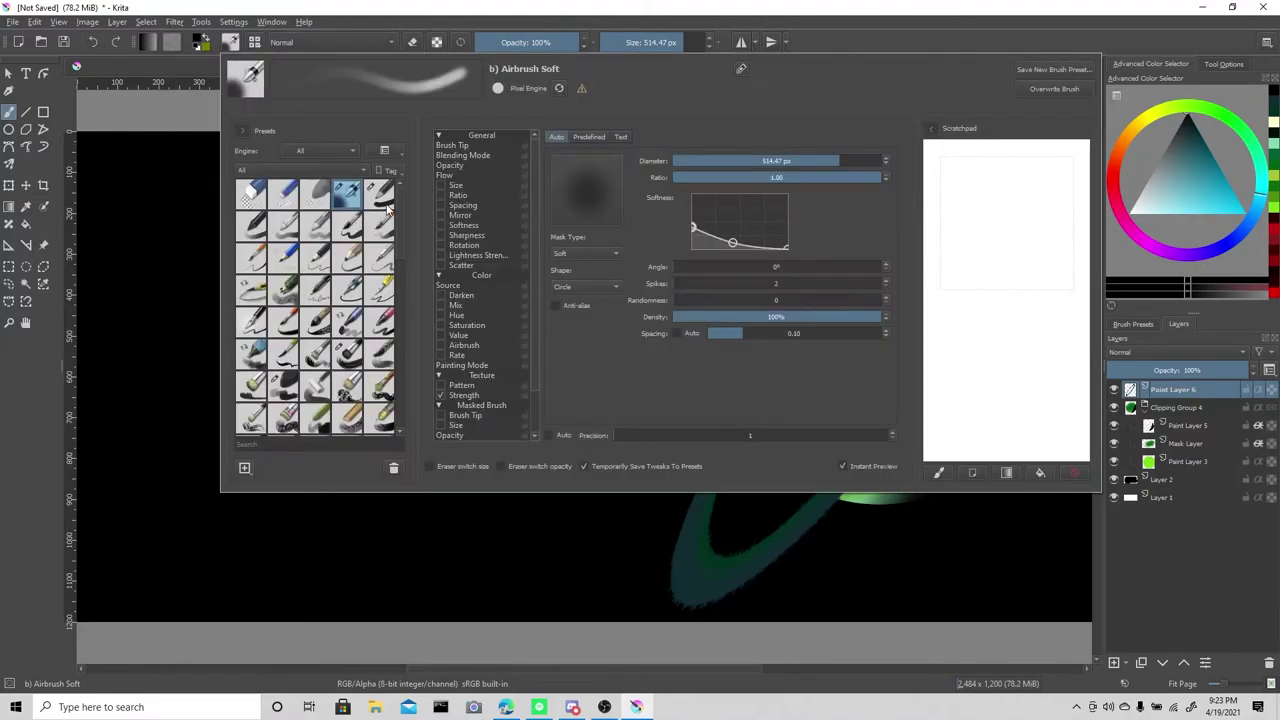
left_click(380, 190)
key("e")
mouse_move(847, 291)
left_mouse_down()
mouse_move(768, 401)
mouse_move(859, 257)
left_mouse_up()
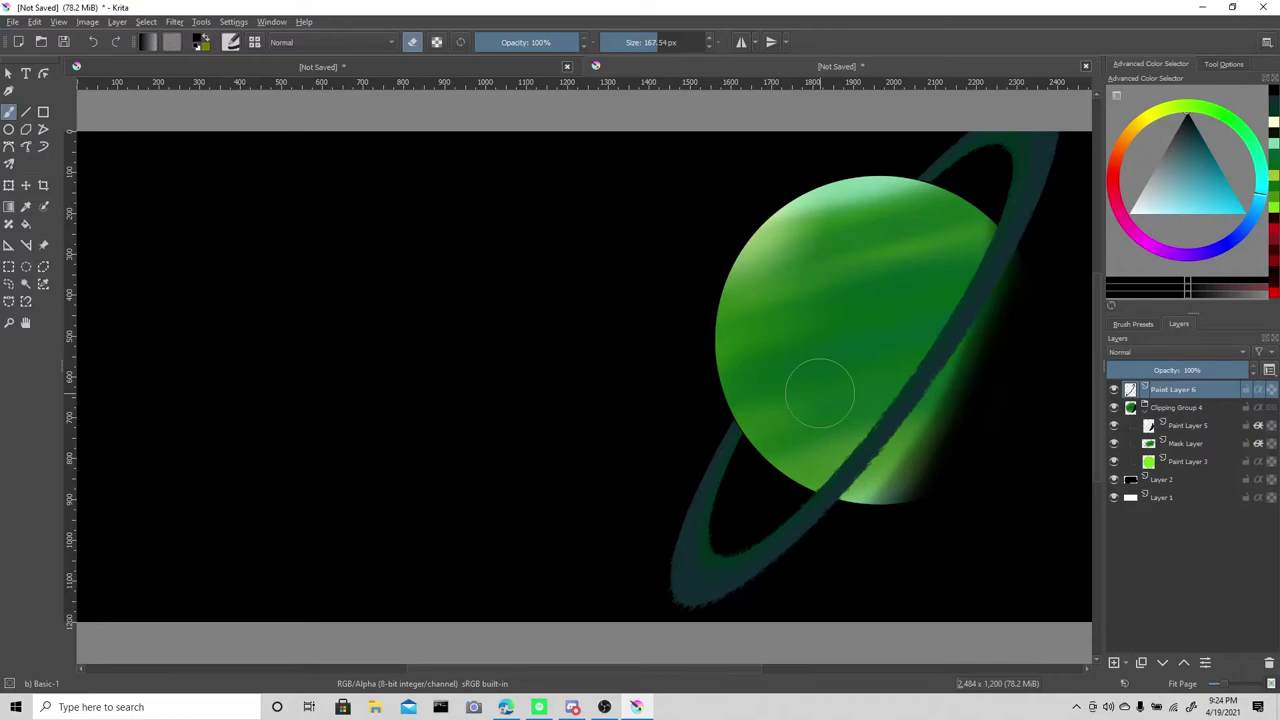
Put the ring layer in a clipping group and airbrush light yellowish white on its mask.
right_click(1187, 390)
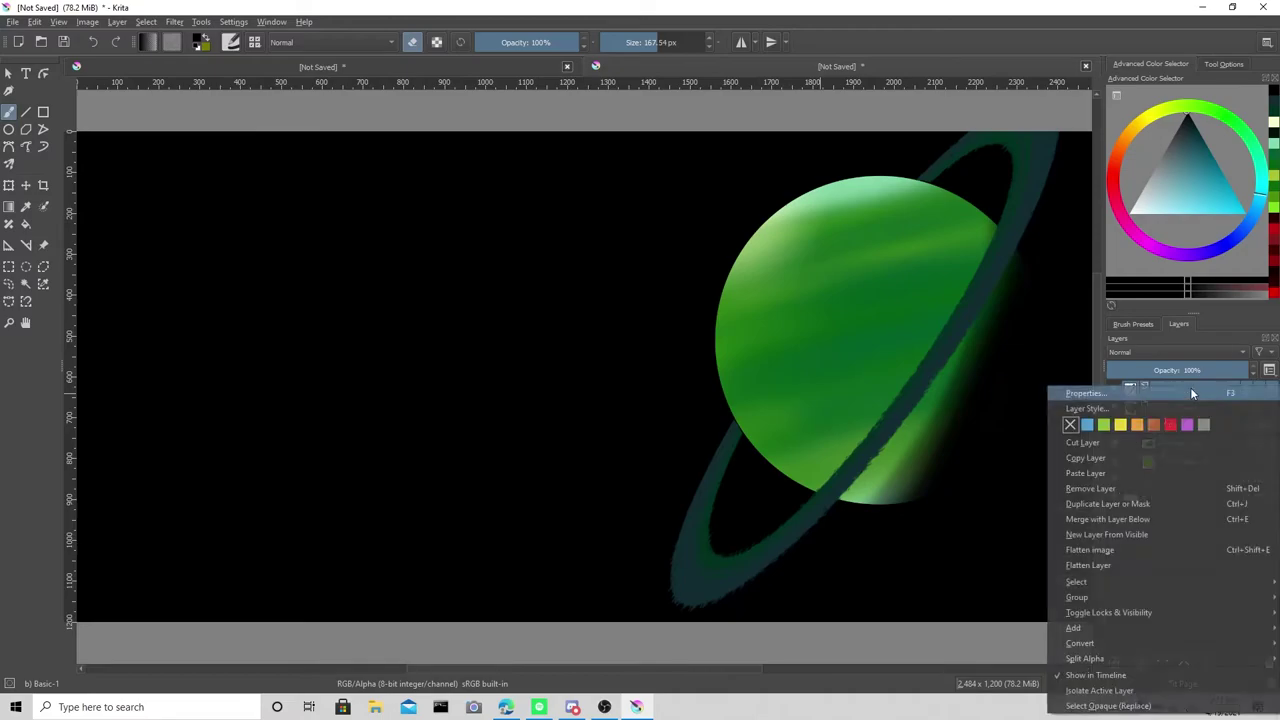
left_click(910, 612)
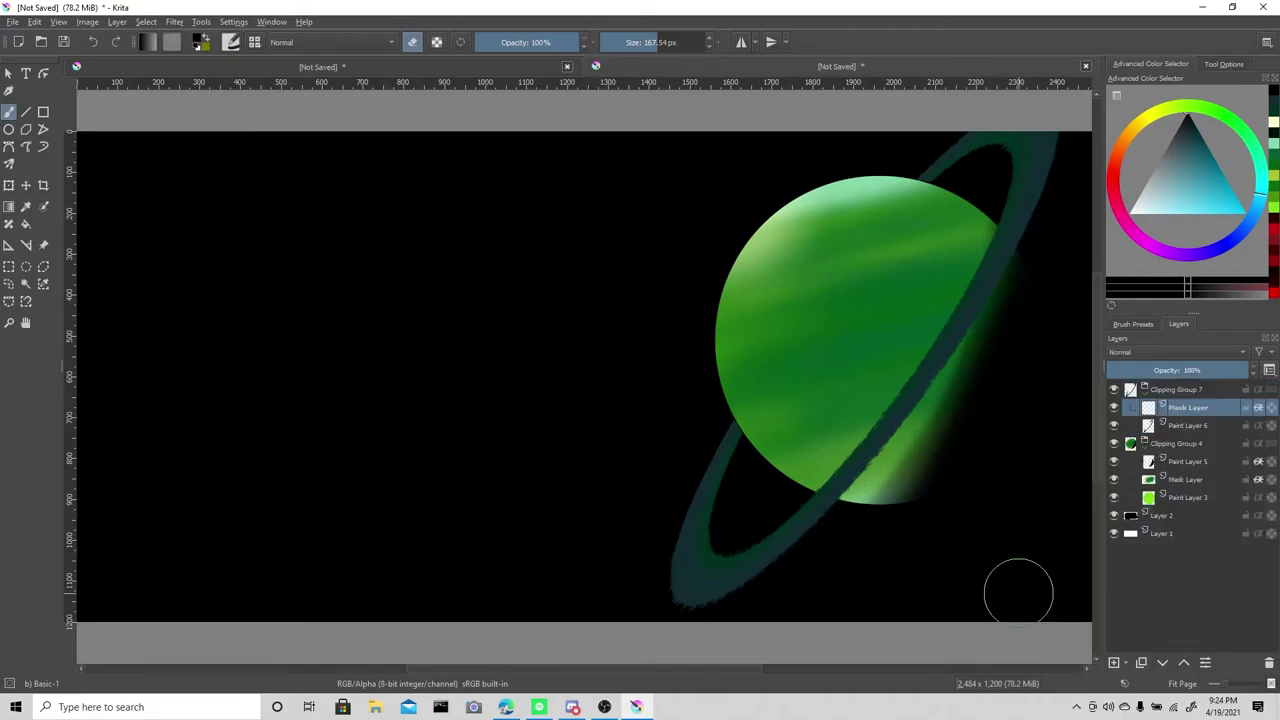
left_click(231, 42)
left_click(290, 190)
left_click(1157, 110)
left_click(1141, 213)
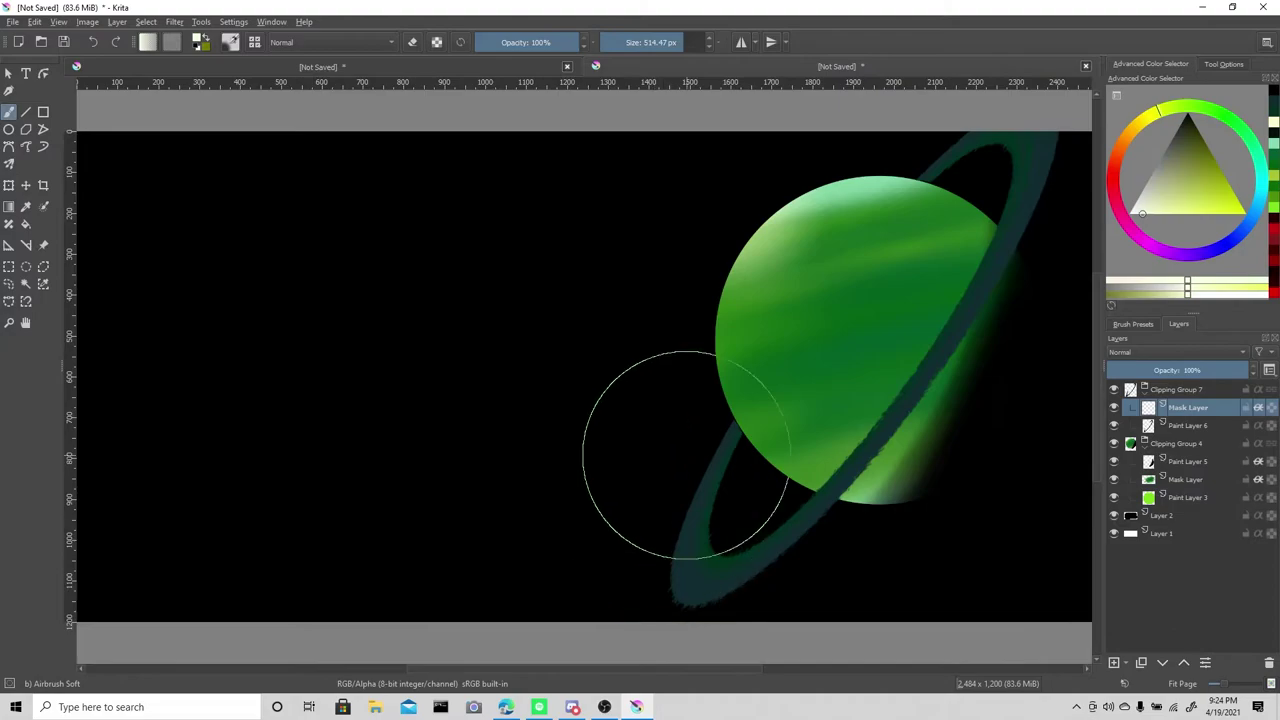
left_click_drag(663, 366, 700, 500)
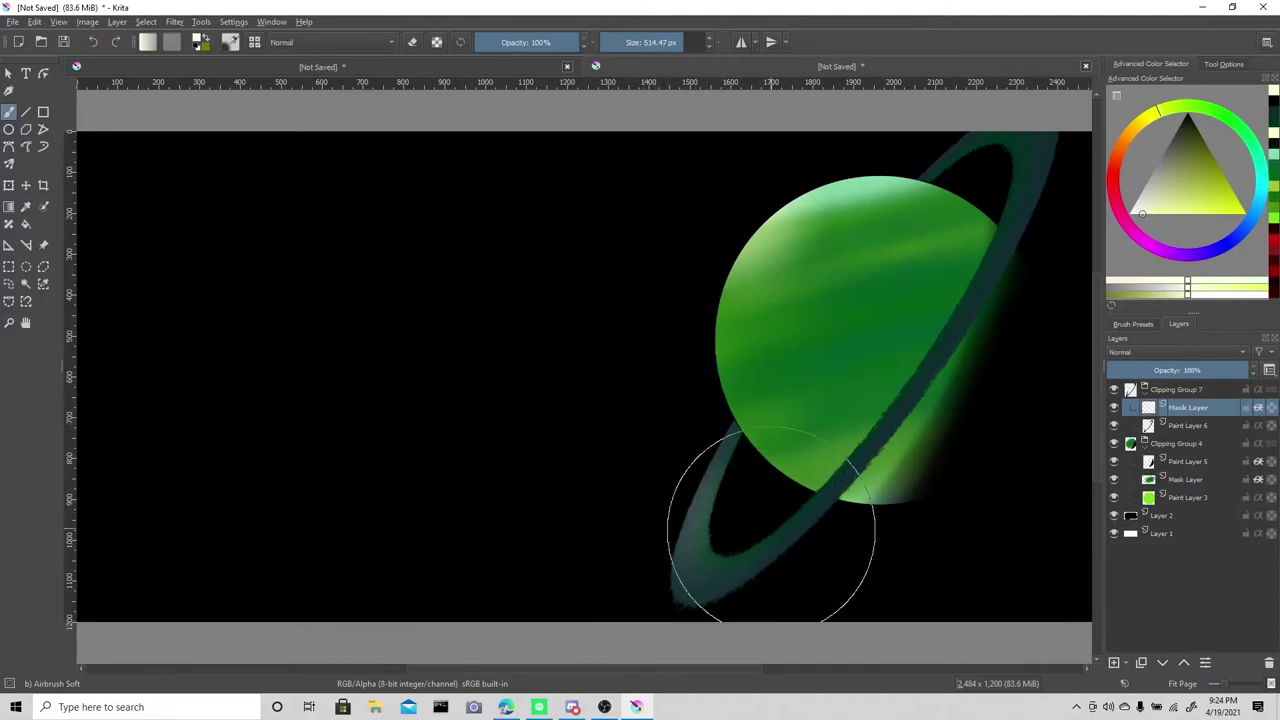
Hide the ring over the planet's dark right side, restore parts in white, then select Layer 2.
left_click(1180, 145)
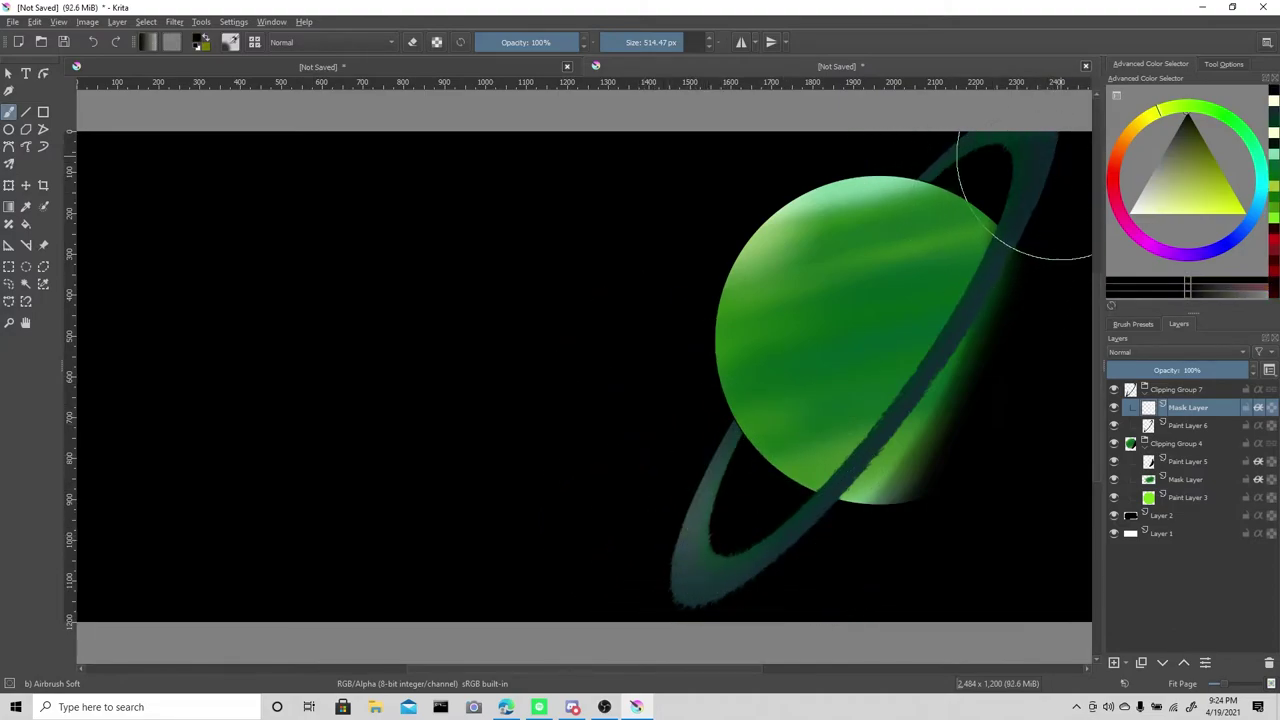
mouse_move(1060, 155)
left_mouse_down()
mouse_move(1014, 286)
mouse_move(963, 558)
left_mouse_up()
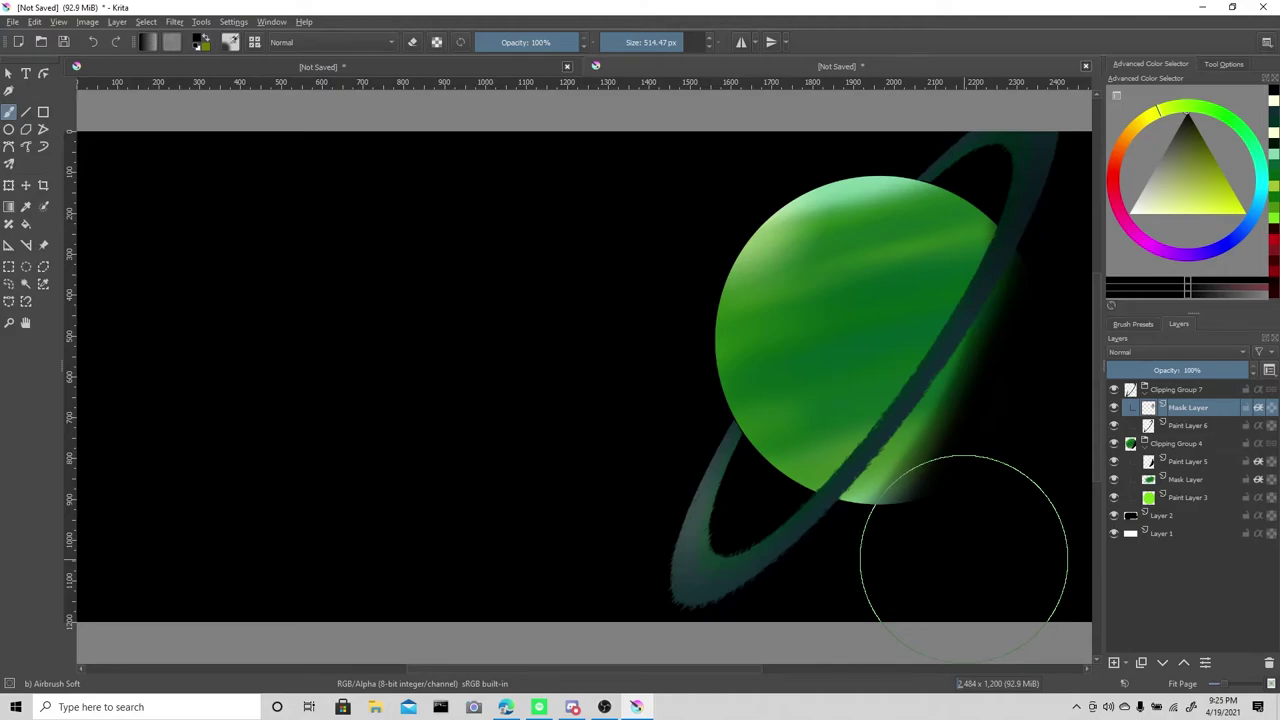
mouse_move(963, 558)
left_mouse_down()
mouse_move(914, 471)
mouse_move(957, 371)
mouse_move(736, 555)
left_mouse_up()
left_click(1132, 210)
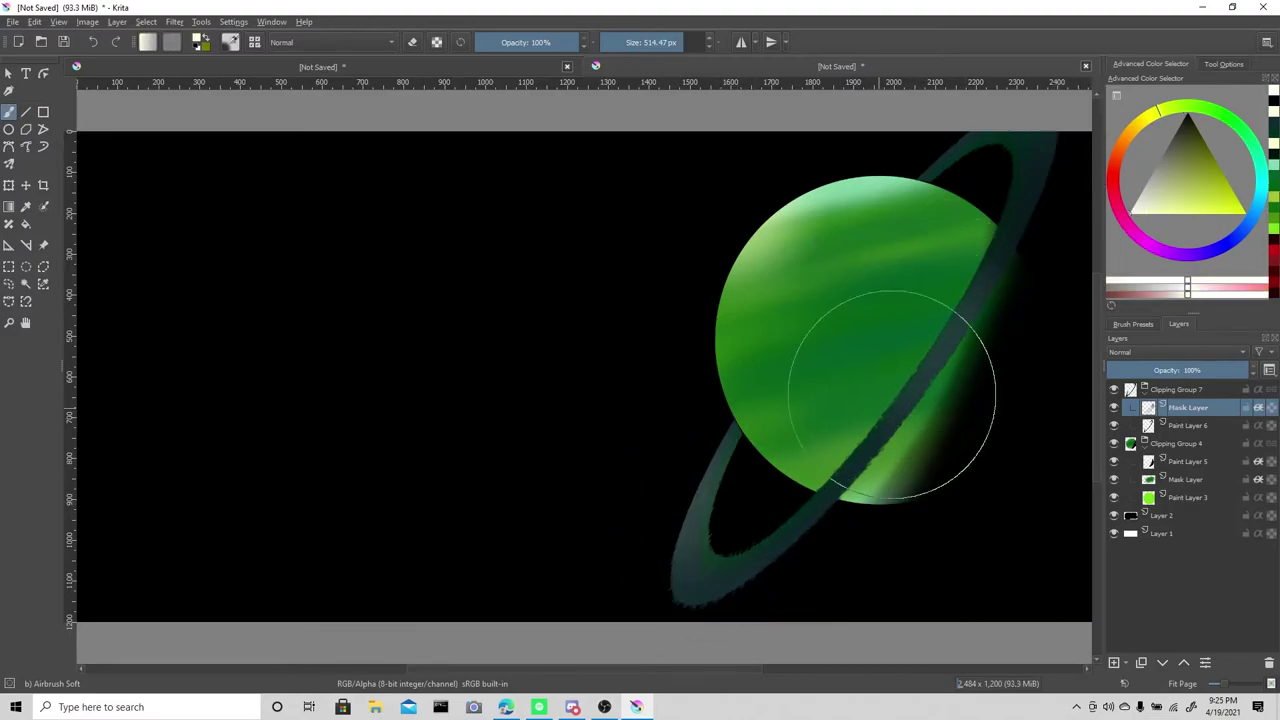
mouse_move(943, 200)
left_mouse_down()
mouse_move(871, 314)
mouse_move(957, 271)
mouse_move(1020, 156)
left_mouse_up()
mouse_move(686, 500)
left_mouse_down()
mouse_move(886, 414)
mouse_move(857, 243)
mouse_move(995, 258)
left_mouse_up()
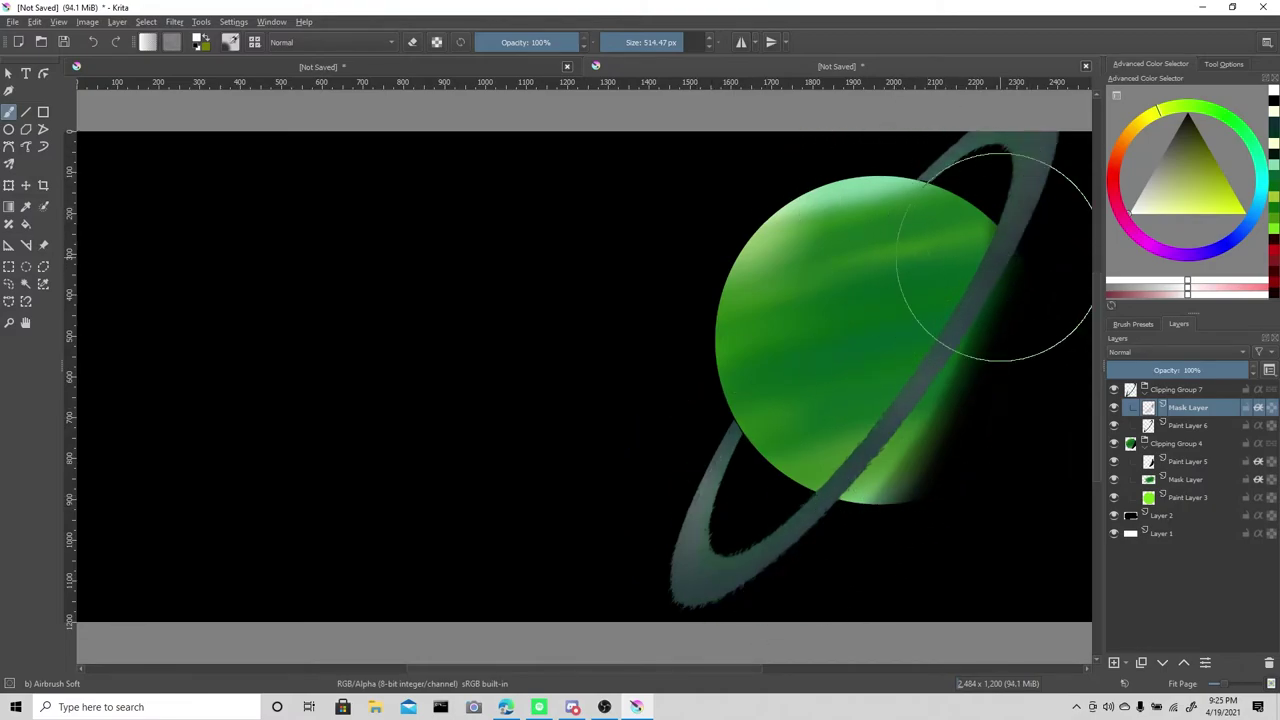
left_click(1168, 515)
left_click(1263, 165)
Add a soft light yellow-green glow around the planet with an enlarged airbrush.
left_click_drag(1246, 126, 1188, 104)
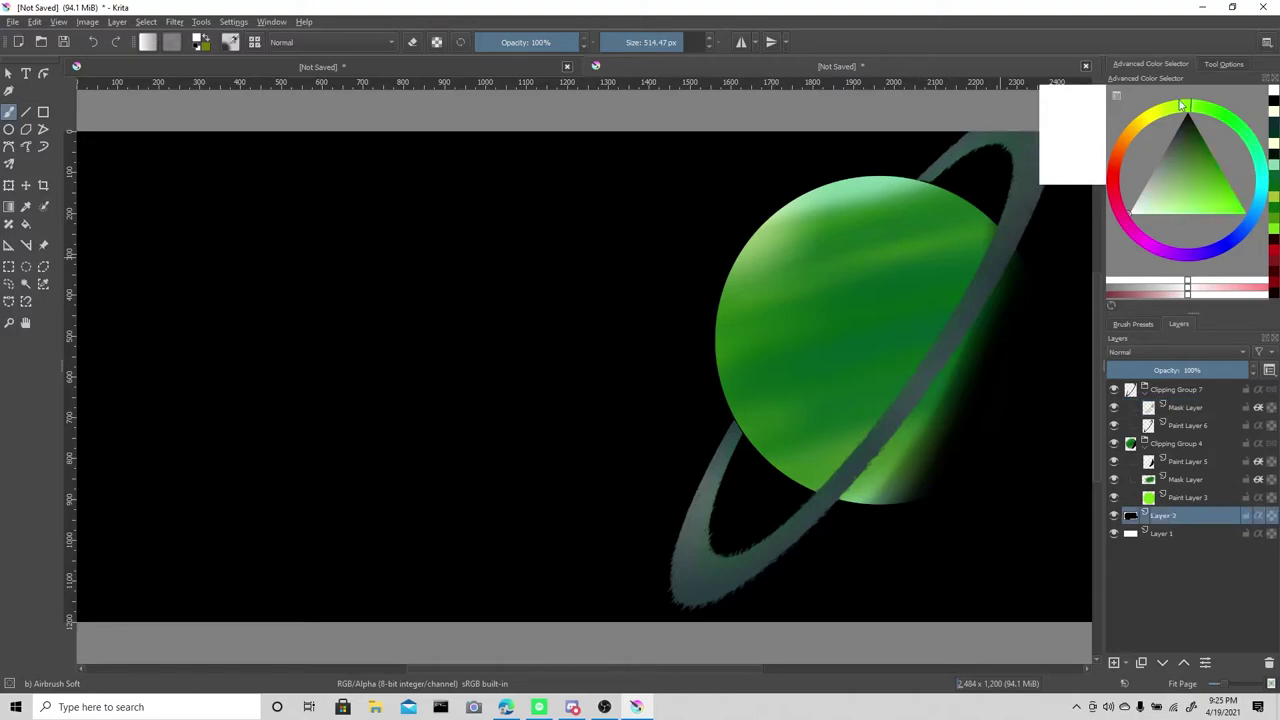
left_click(1190, 214)
left_click_drag(693, 42, 708, 44)
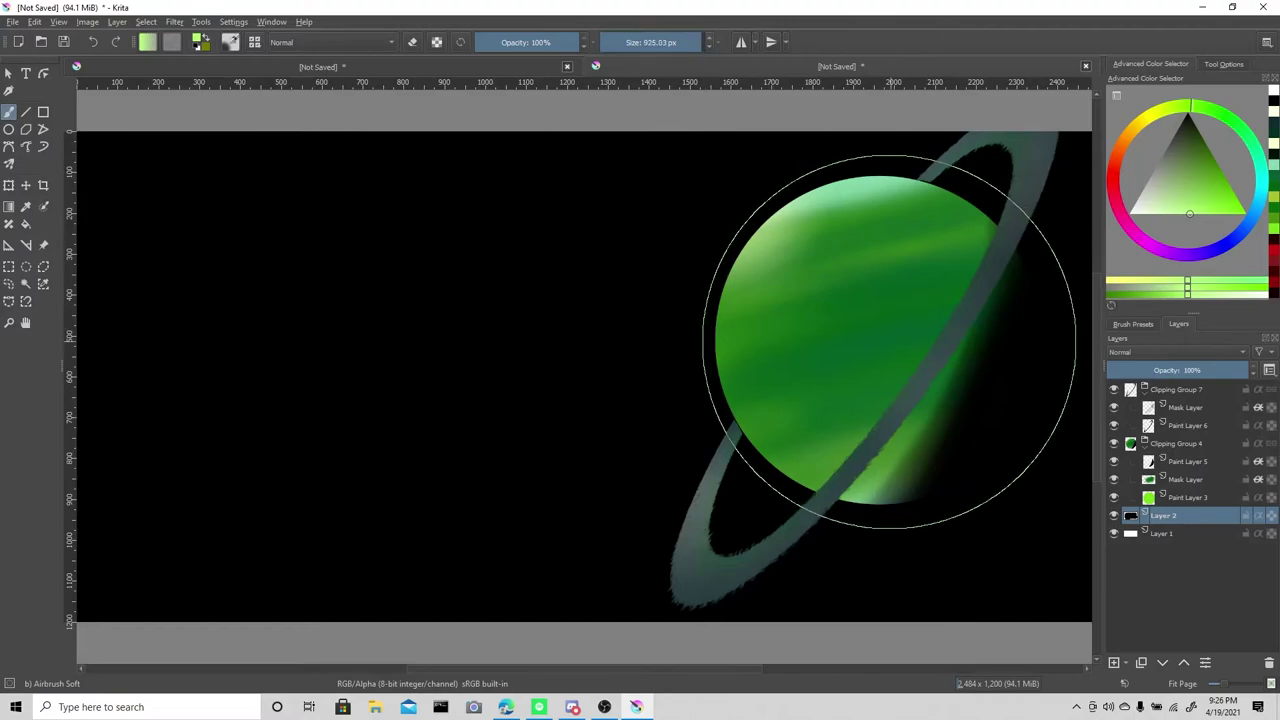
left_click(884, 343)
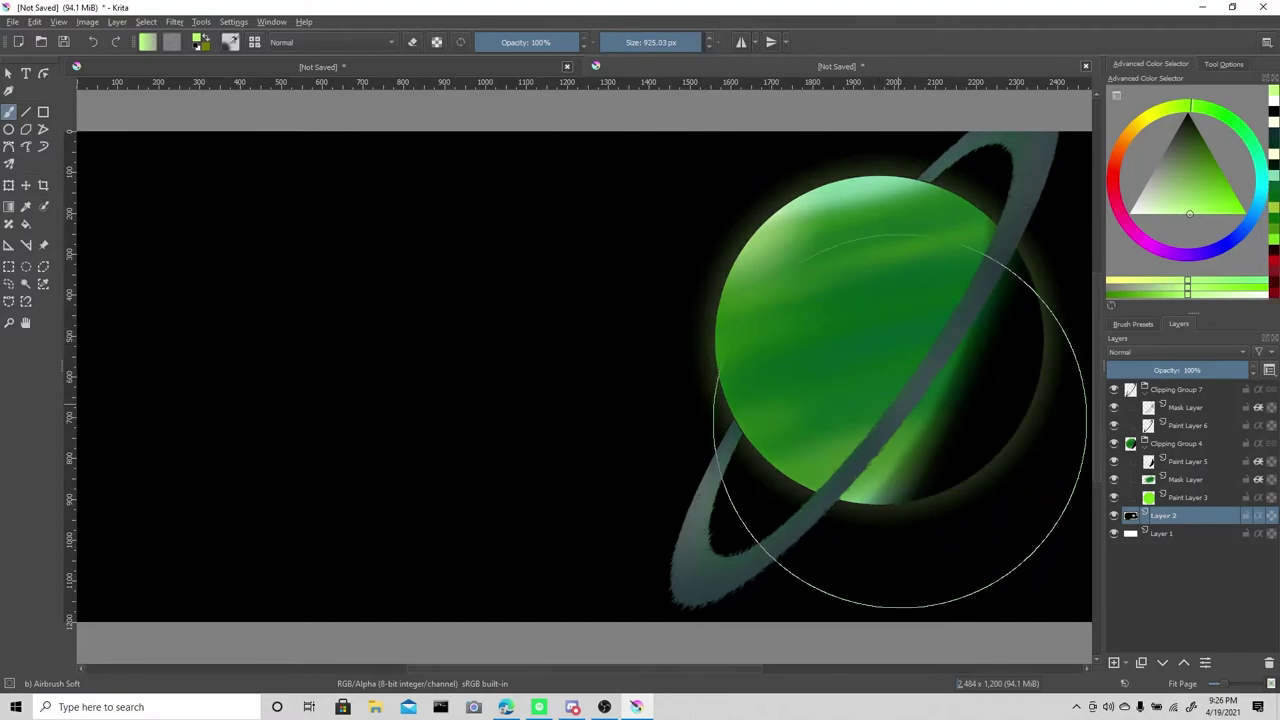
Paint yellow haze along the canvas's left edge, undoing and repainting it with a larger brush.
left_click(1153, 113)
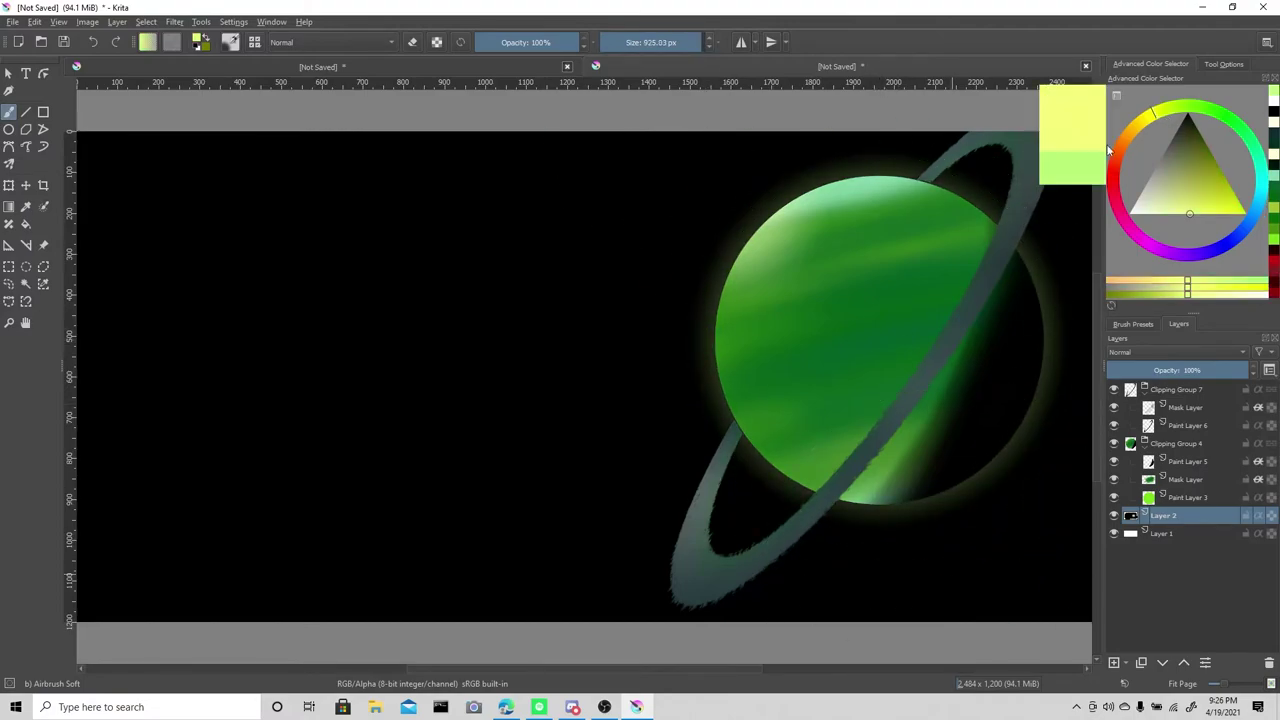
mouse_move(250, 180)
left_mouse_down()
mouse_move(189, 140)
mouse_move(150, 600)
left_mouse_up()
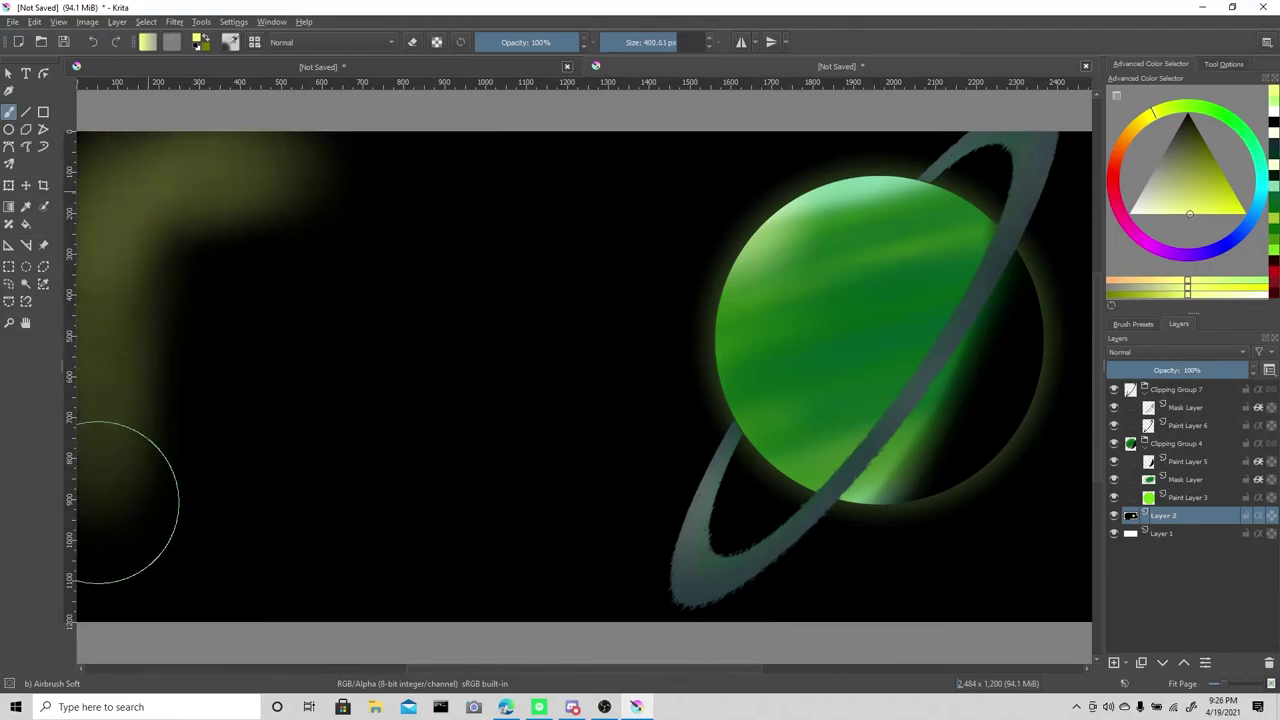
left_click(93, 42)
left_click(93, 42)
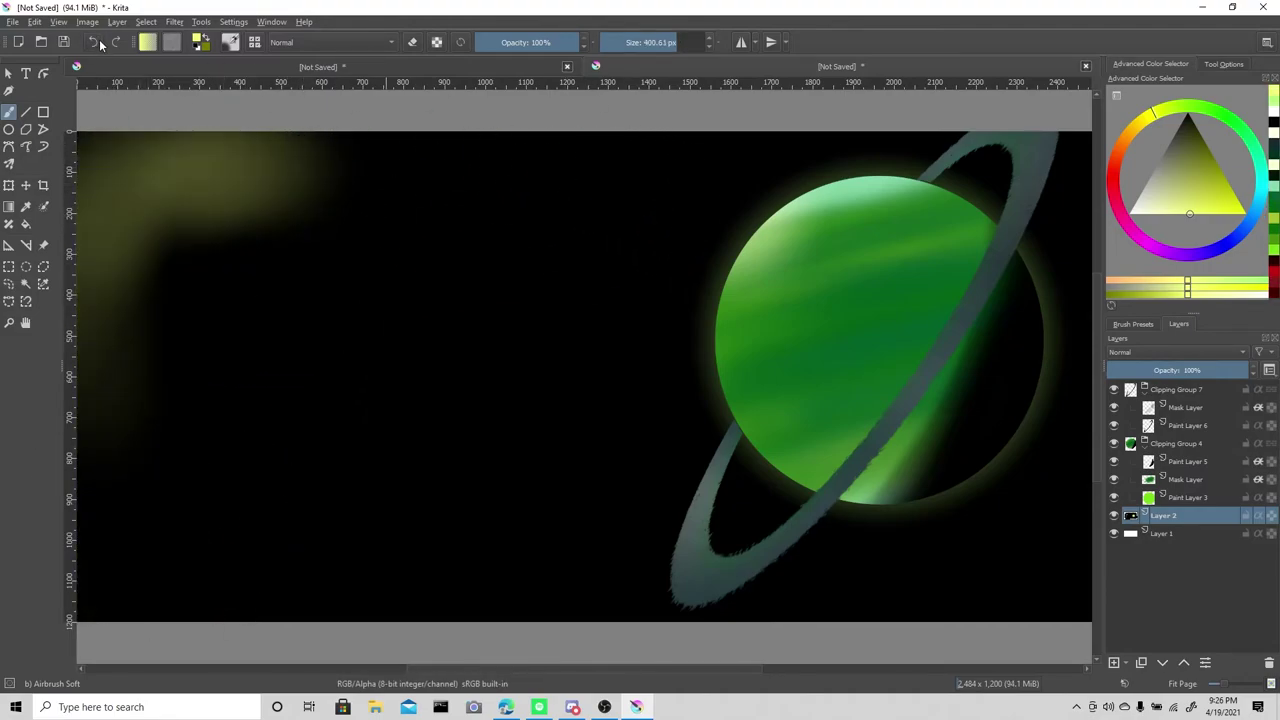
left_click(93, 42)
left_click(93, 42)
left_click(93, 42)
left_click(231, 42)
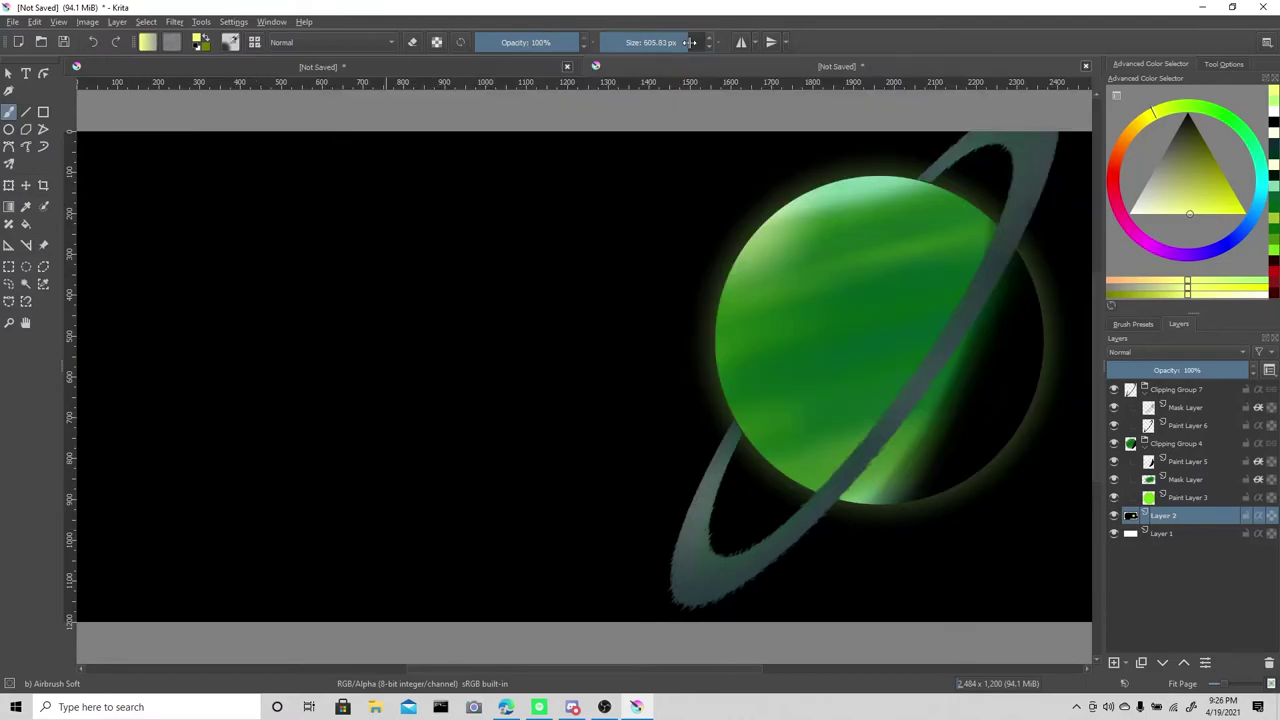
left_click_drag(186, 171, 171, 600)
Airbrush soft green nebula haze across the left, top and lower centre at 60% opacity.
left_click(990, 220, "ctrl")
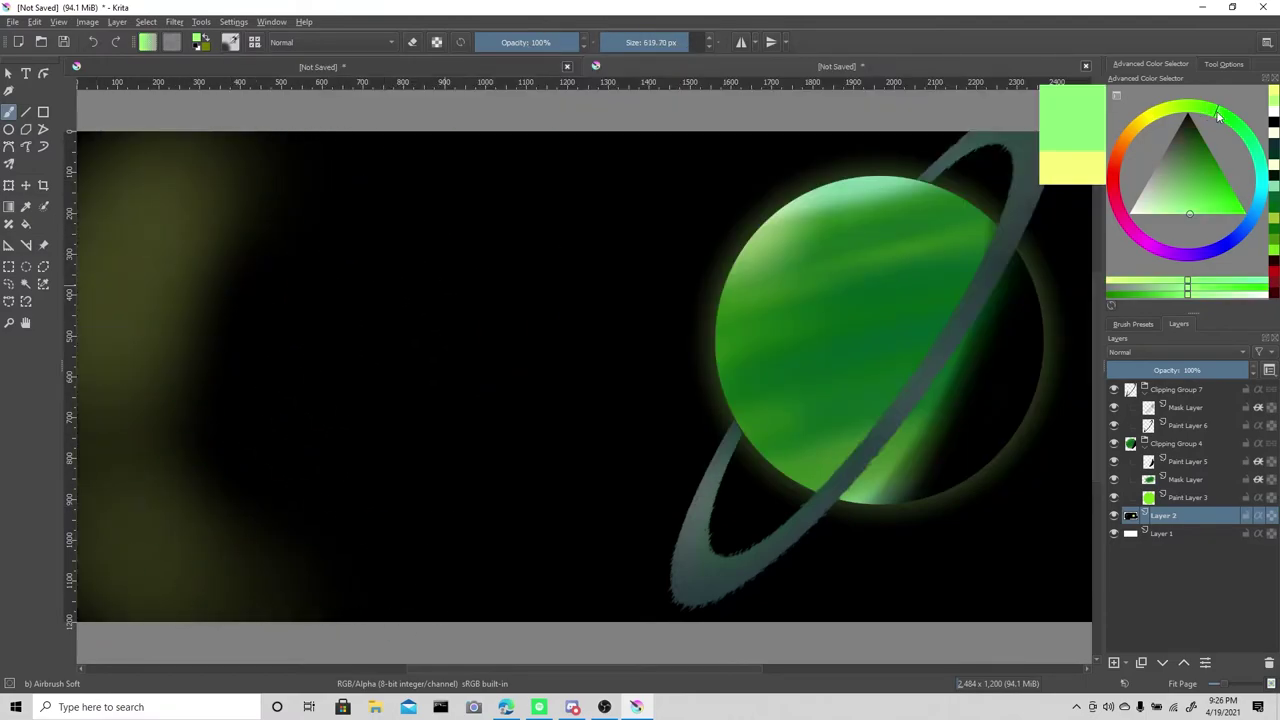
left_click_drag(190, 170, 240, 534)
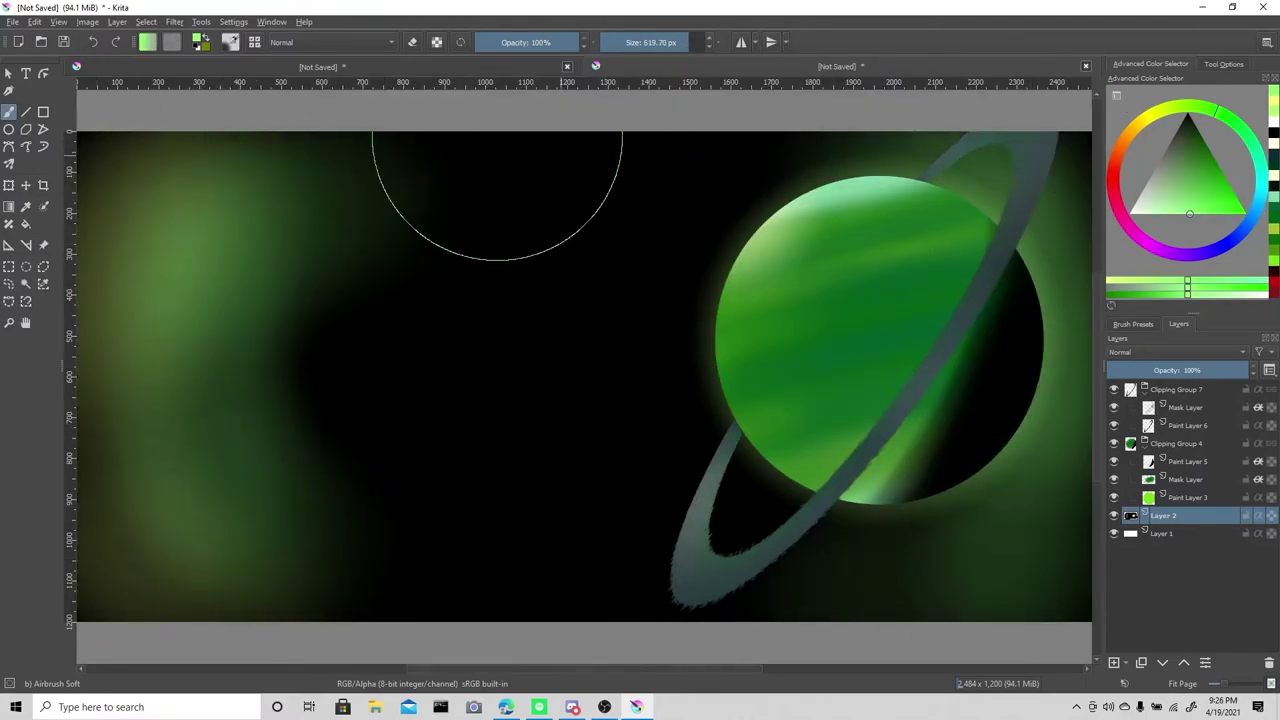
left_click_drag(500, 137, 428, 329)
left_click(1213, 172)
left_click_drag(330, 317, 307, 447)
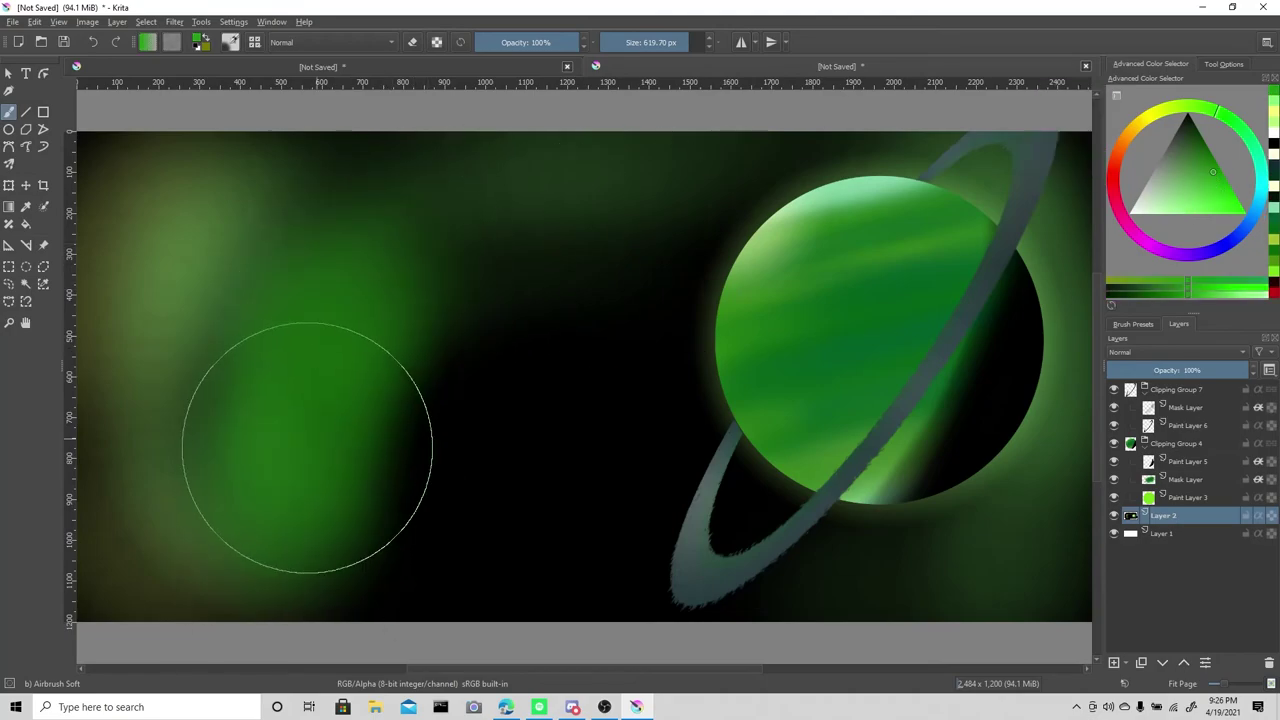
left_click(92, 42)
left_click(538, 42)
left_click_drag(638, 530, 634, 543)
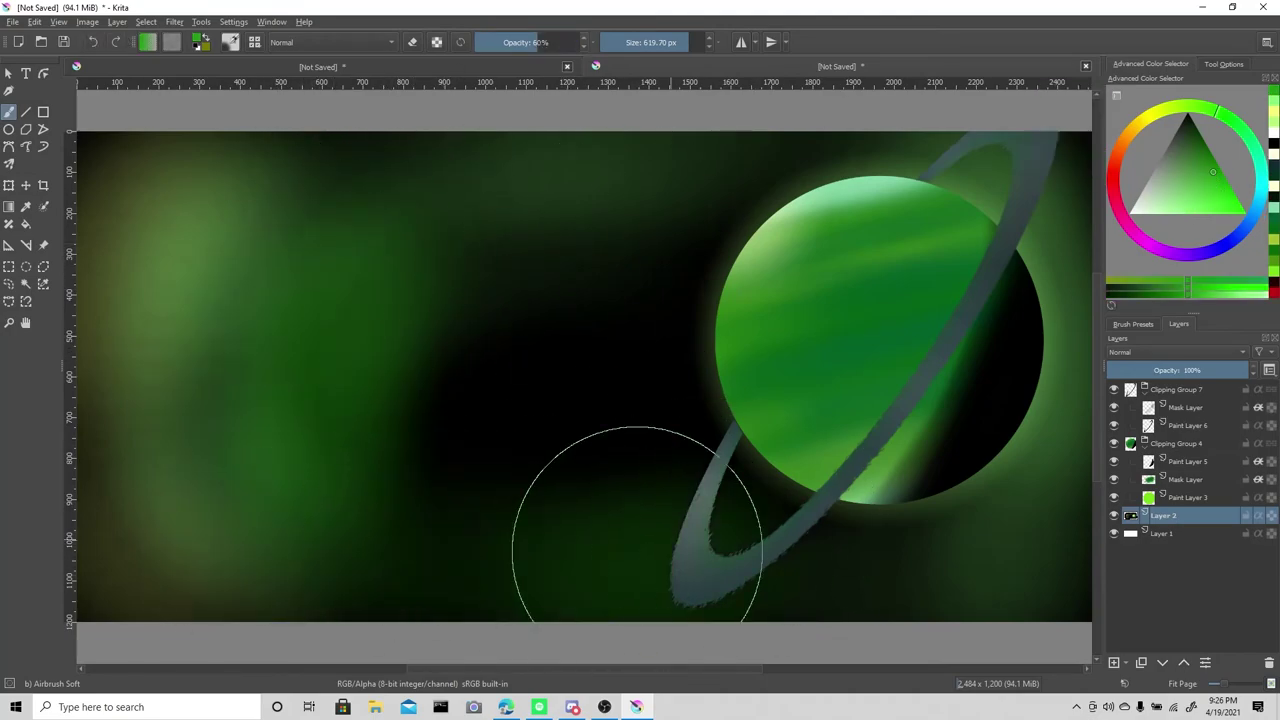
Paint teal-green haze and a broad teal band diagonally from the top-left with a ~173 px brush.
left_click(1072, 135, "ctrl")
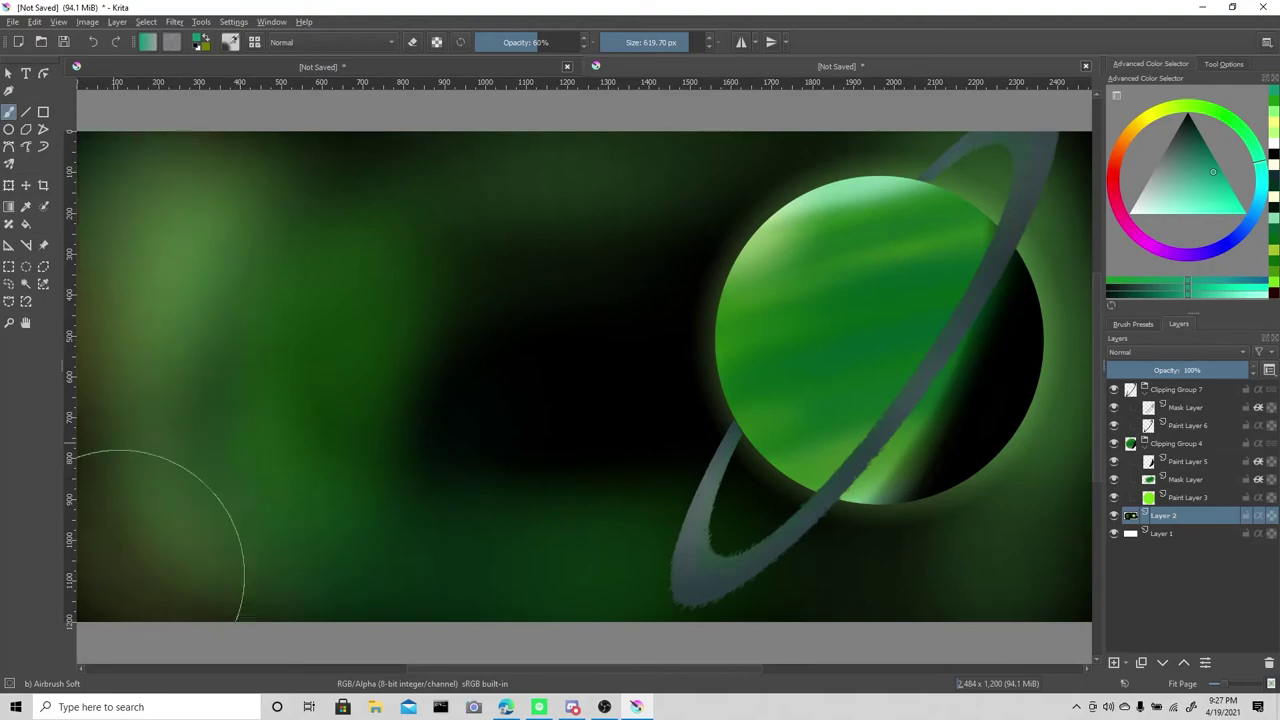
left_click_drag(480, 290, 680, 200)
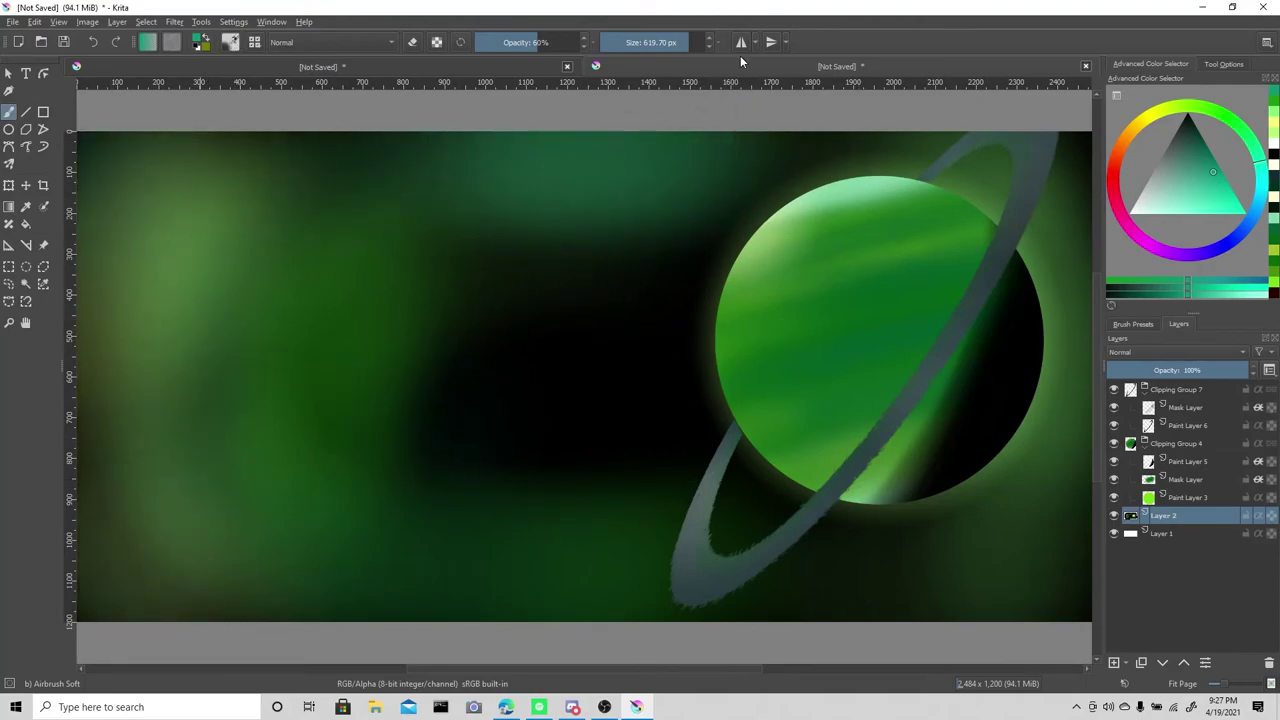
left_click_drag(700, 42, 657, 40)
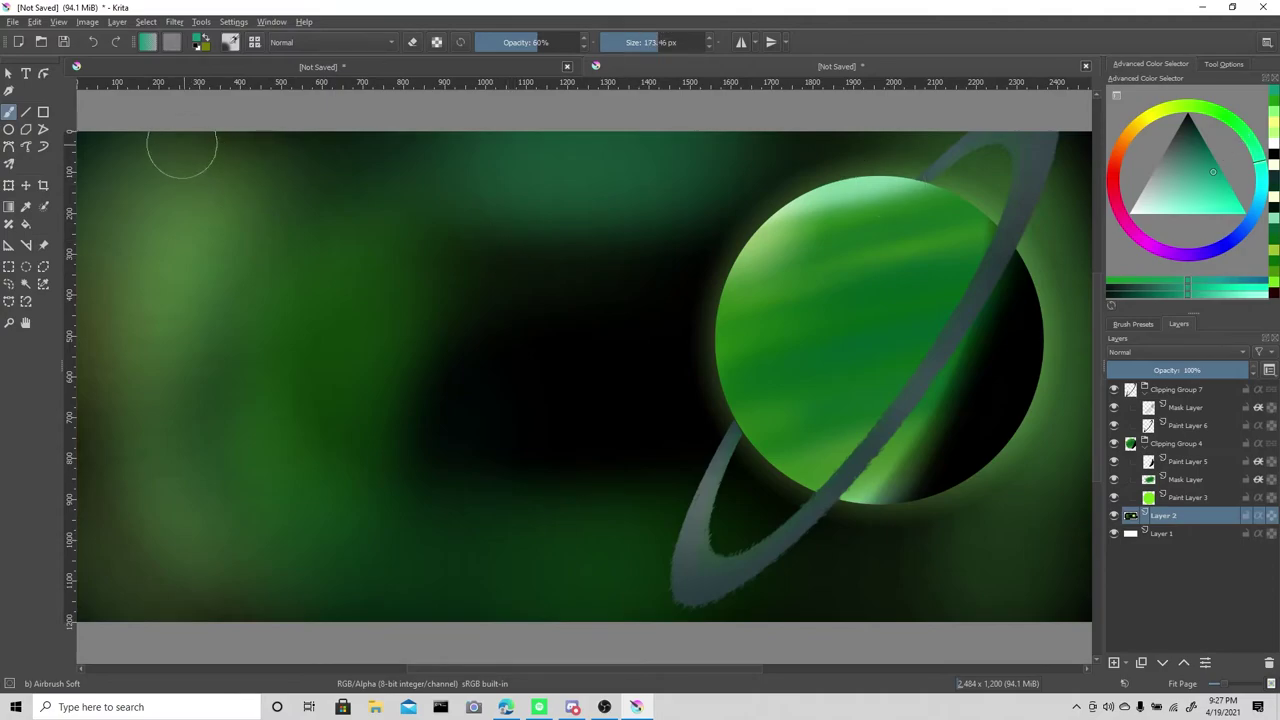
left_click_drag(181, 147, 465, 615)
left_click_drag(160, 140, 470, 615)
mouse_move(309, 306)
left_mouse_down()
mouse_move(334, 423)
mouse_move(485, 615)
left_mouse_up()
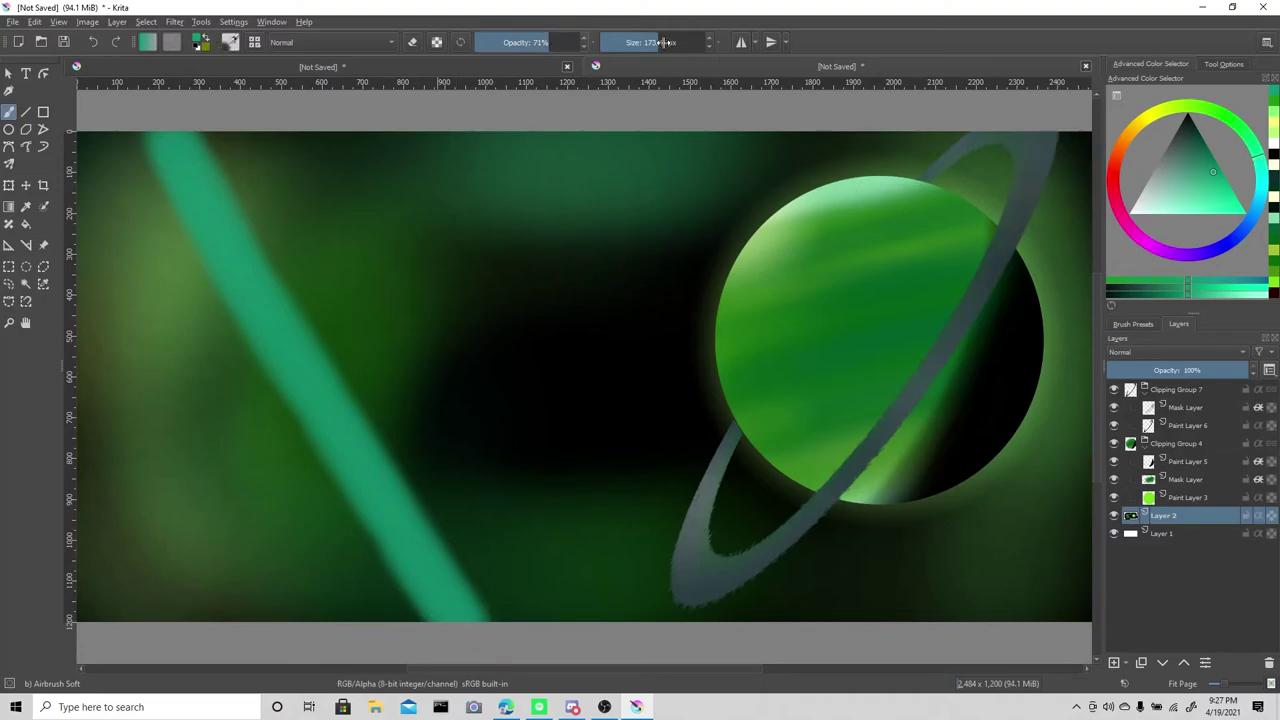
left_click_drag(175, 145, 465, 615)
left_click_drag(257, 229, 429, 543)
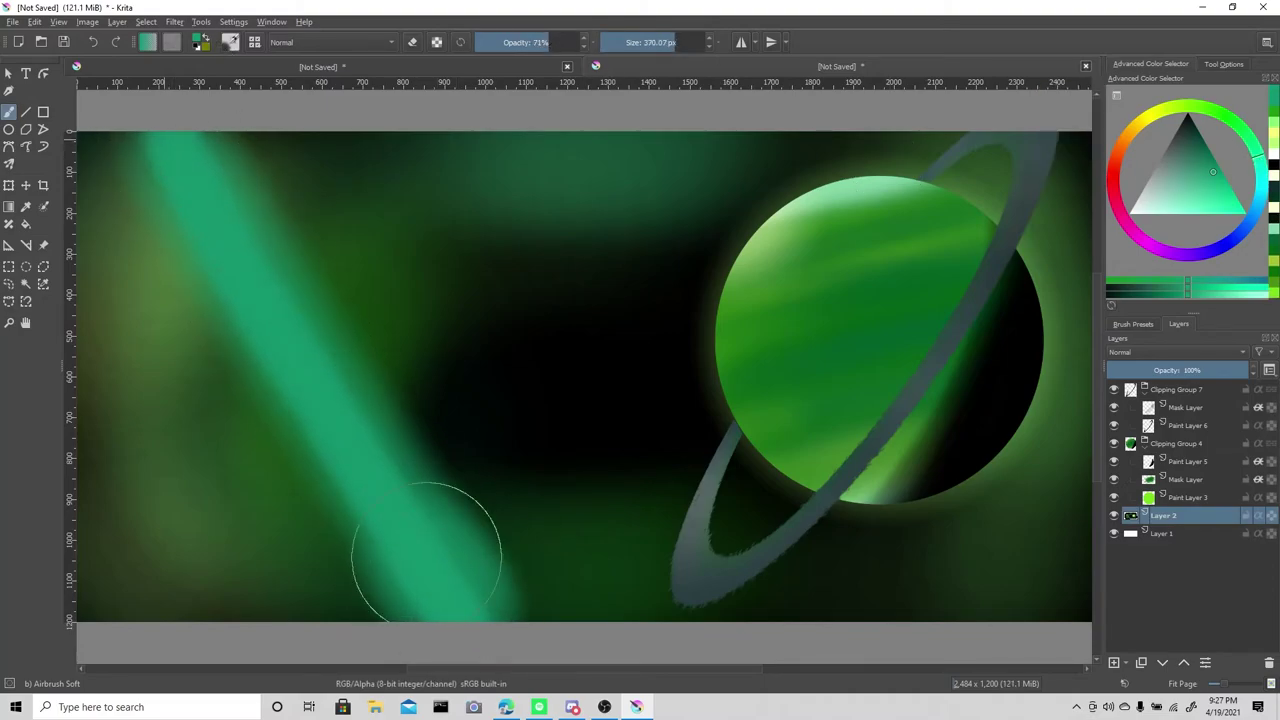
Repaint the teal band from the top-left to the bottom edge, undoing a stray erase.
key("ctrl+z")
key("ctrl+z")
key("ctrl+z")
mouse_move(140, 140)
left_mouse_down()
mouse_move(214, 177)
mouse_move(406, 466)
mouse_move(480, 615)
left_mouse_up()
left_click_drag(175, 140, 480, 610)
mouse_move(230, 180)
left_mouse_down()
mouse_move(300, 343)
mouse_move(514, 537)
mouse_move(337, 337)
mouse_move(463, 520)
mouse_move(300, 170)
mouse_move(514, 486)
mouse_move(240, 300)
left_mouse_up()
key("e")
left_click_drag(540, 590, 485, 431)
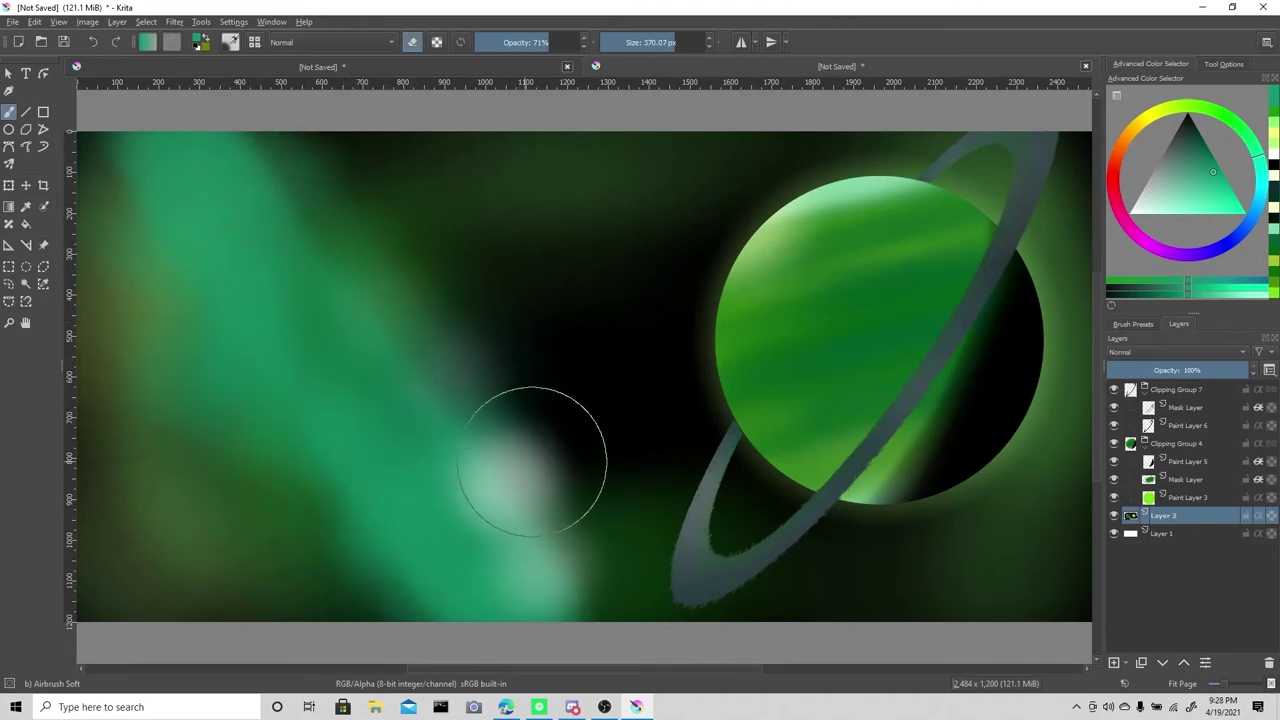
key("ctrl+z")
key("ctrl+z")
key("ctrl+z")
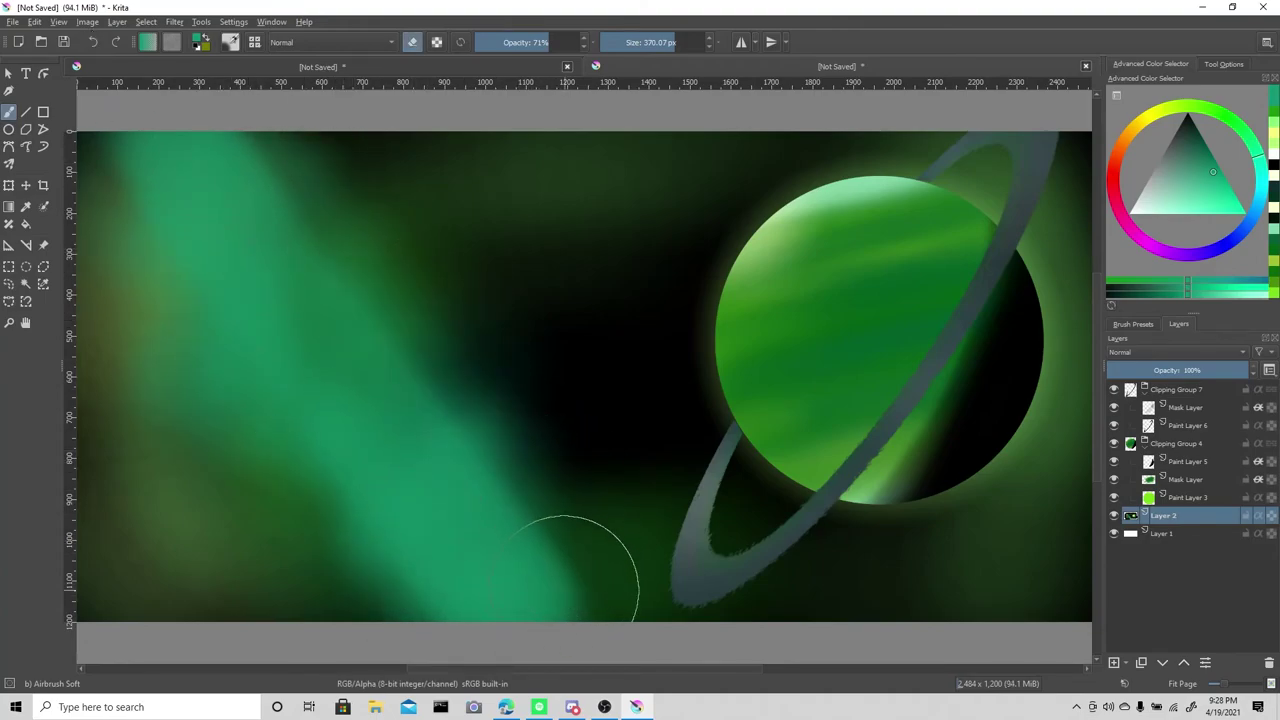
Switch to the Texture Starfield brush at 255 px and scatter stars across the upper sky.
key("e")
left_click(230, 41)
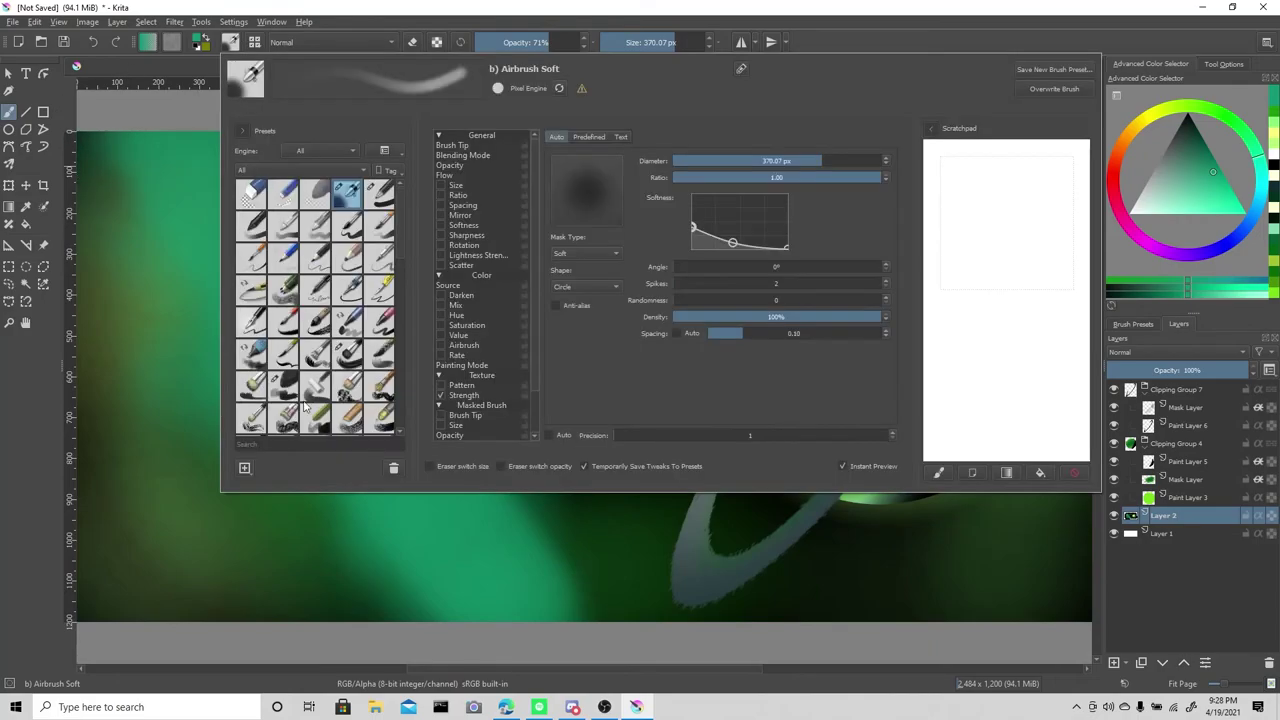
scroll(315, 300, "down", 3)
left_click(286, 323)
left_click(794, 41)
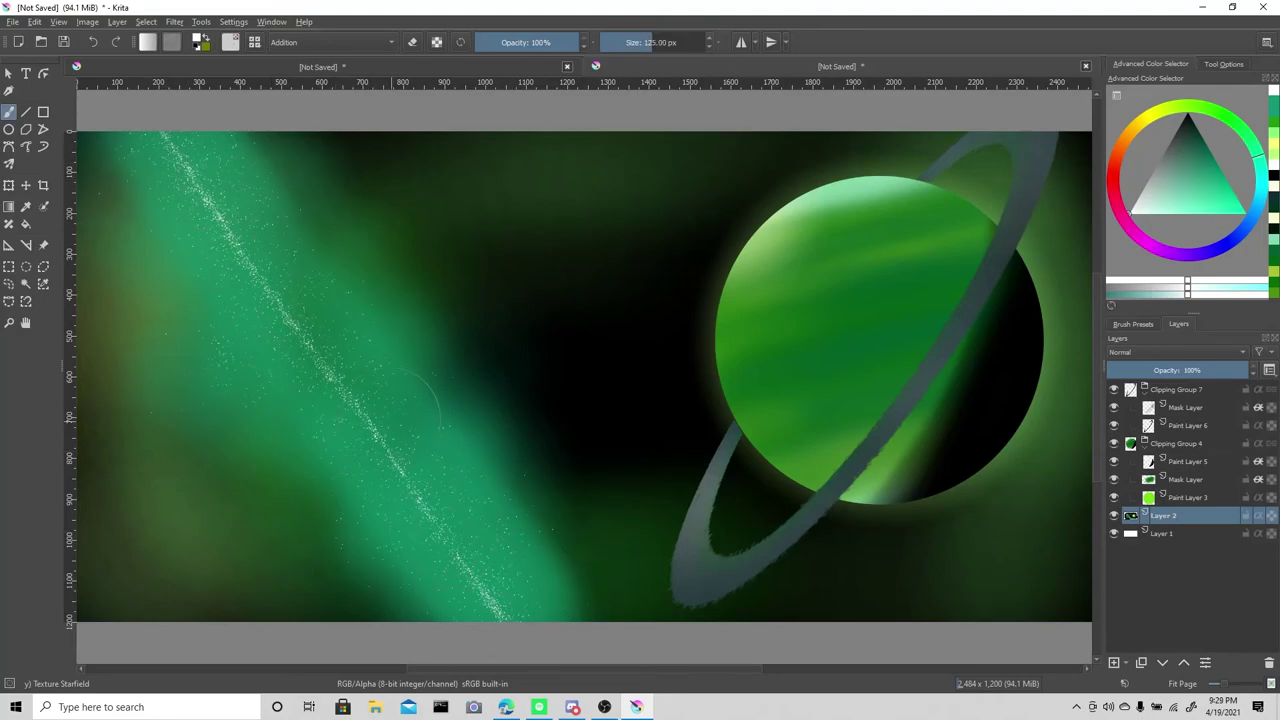
left_click_drag(650, 42, 705, 42)
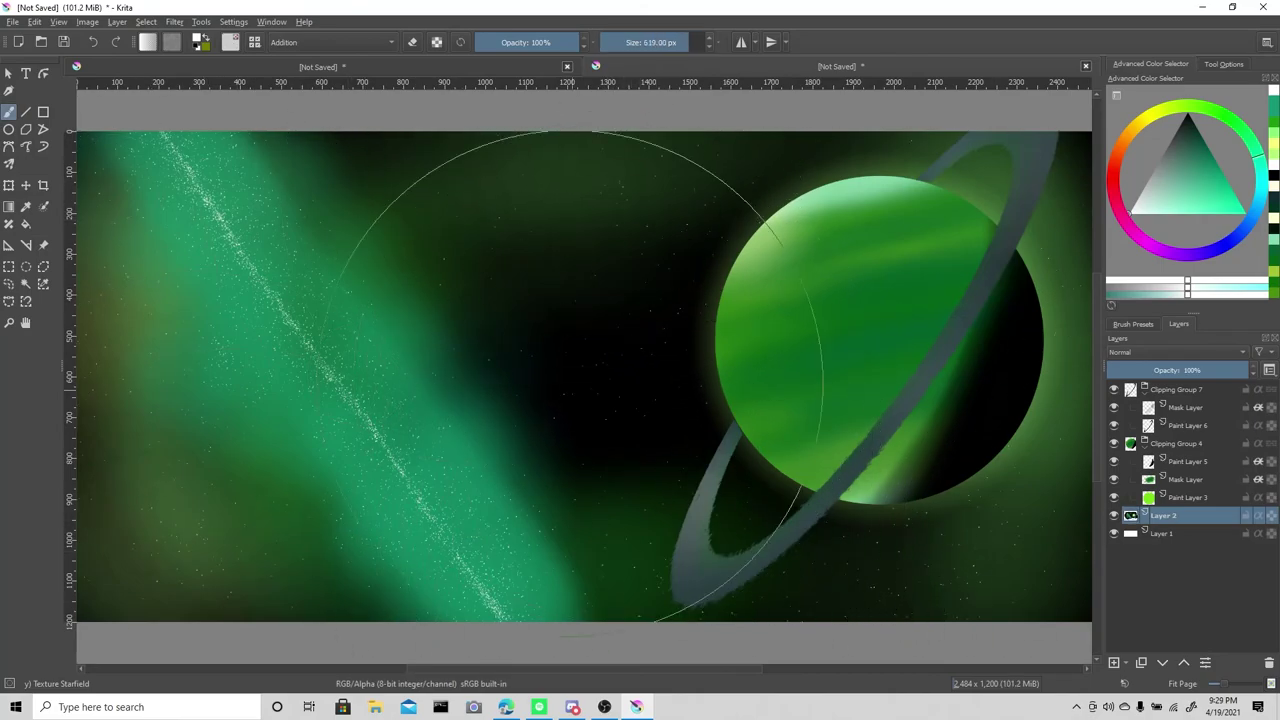
key("bracketleft")
key("bracketleft")
key("bracketleft")
mouse_move(627, 190)
left_mouse_down()
mouse_move(400, 277)
mouse_move(943, 486)
mouse_move(858, 185)
mouse_move(514, 579)
left_mouse_up()
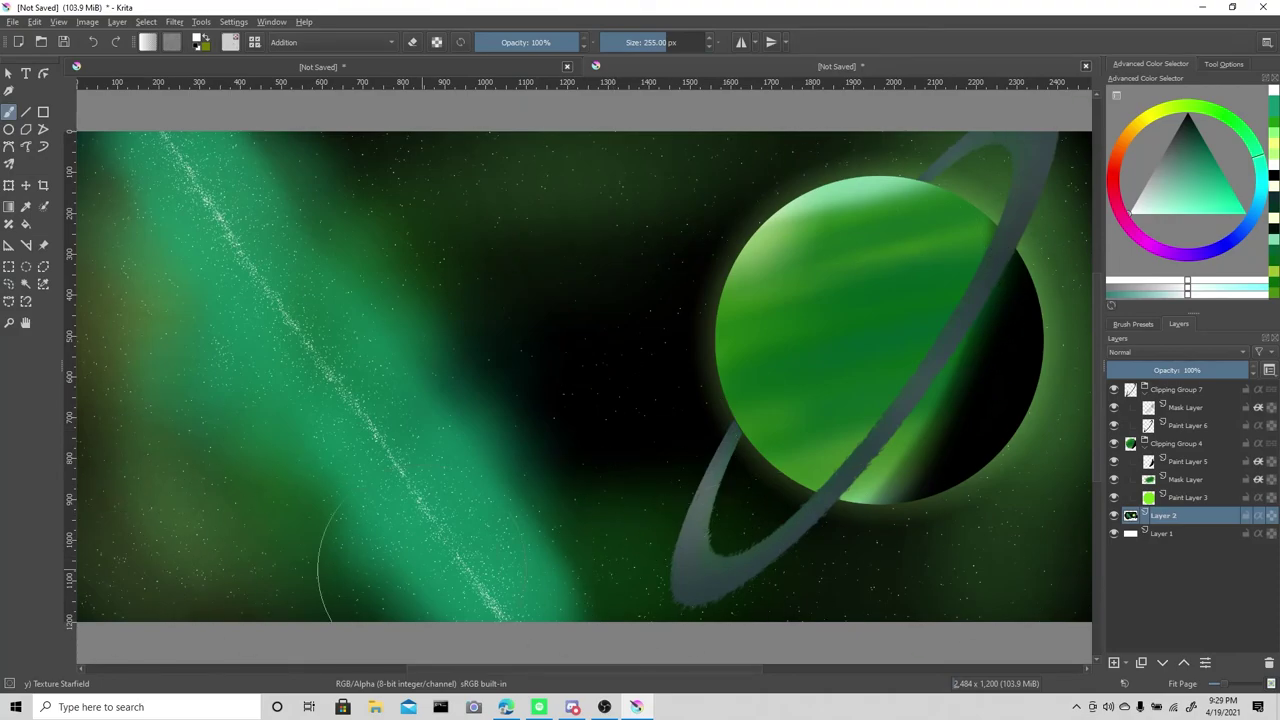